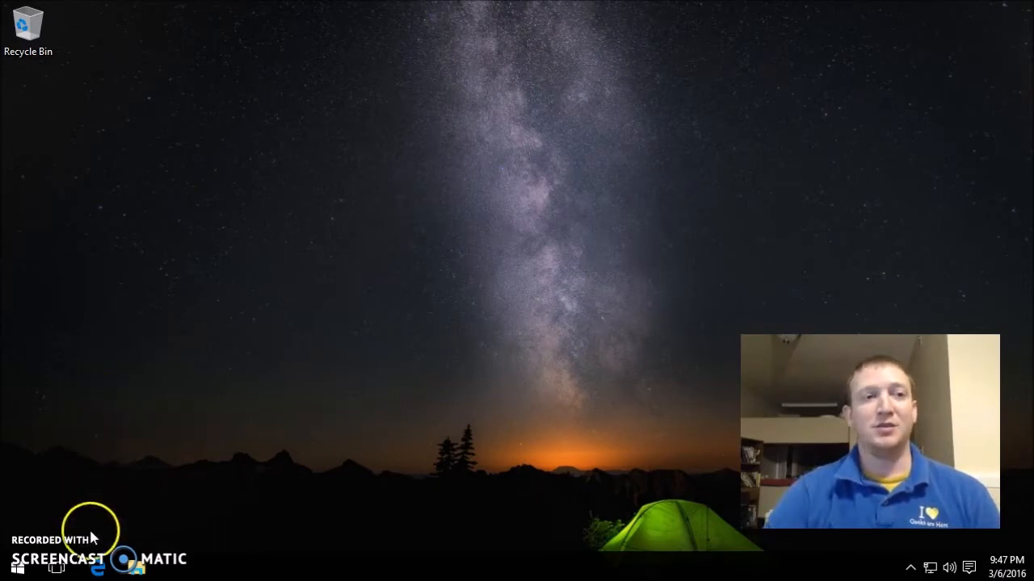
# - Search Bing for 'mysql' in Edge and open the official mysql.com Downloads page
pyautogui.click(97, 568)
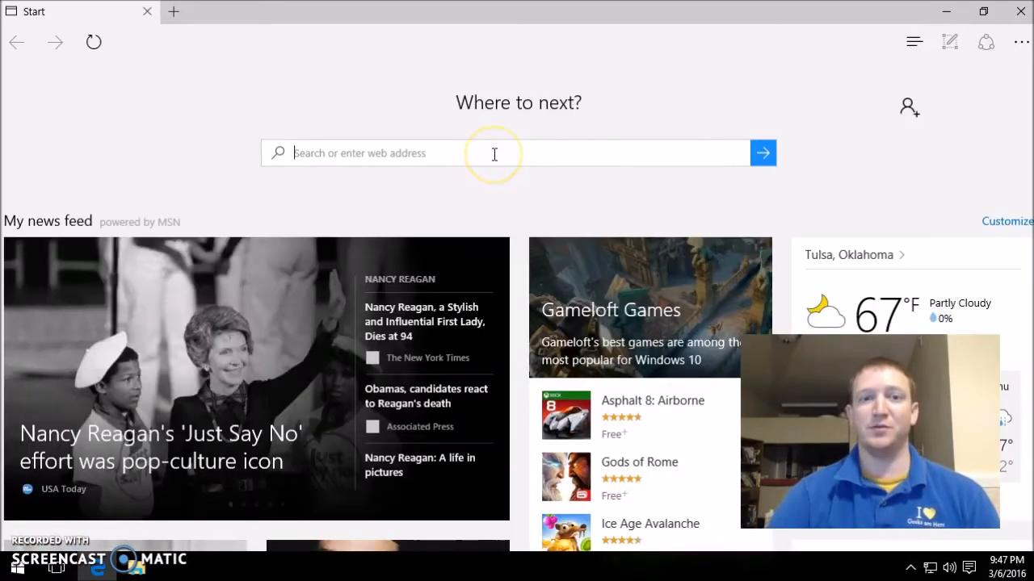
pyautogui.write('mysql')
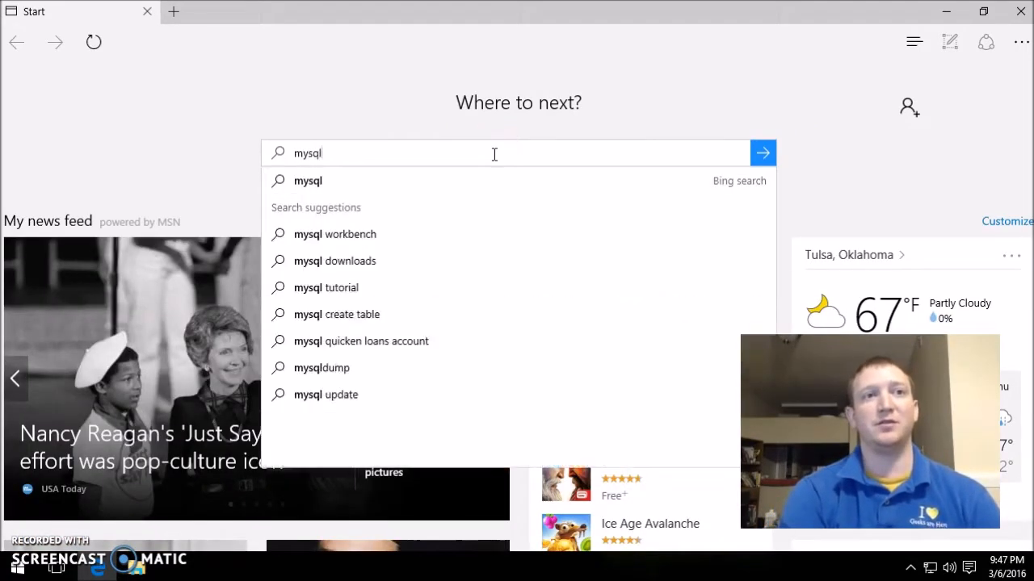
pyautogui.press('Return')
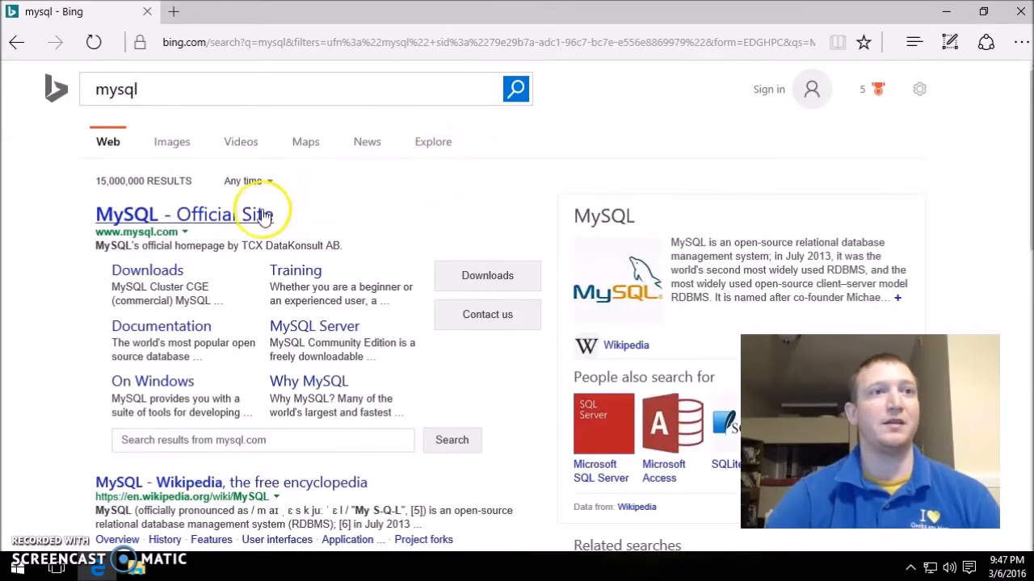
pyautogui.click(147, 273)
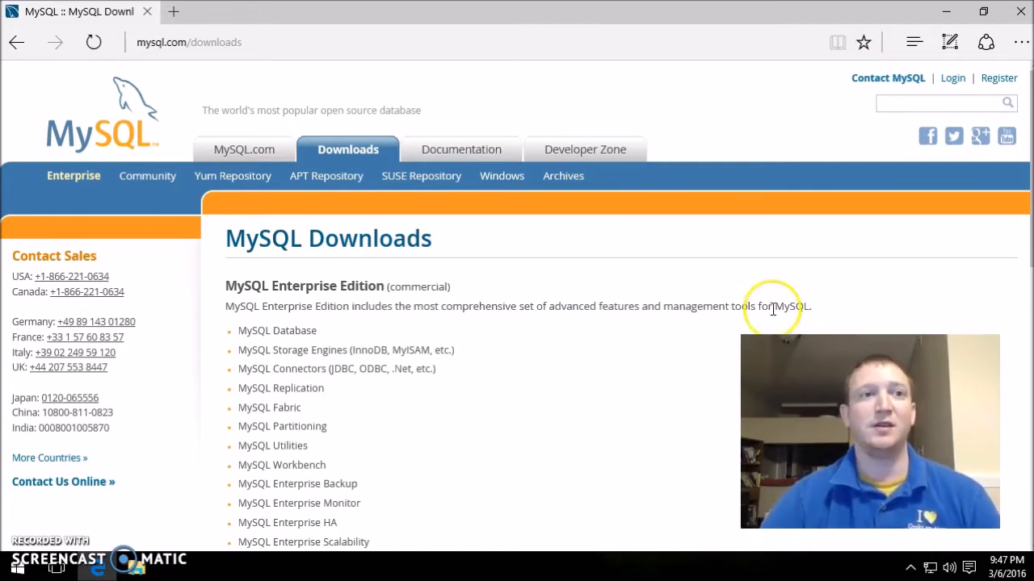
# - Follow the Community (GPL) Downloads link to reach the MySQL Community Server 5.7.11 listing
pyautogui.scroll(-2, 695, 346)
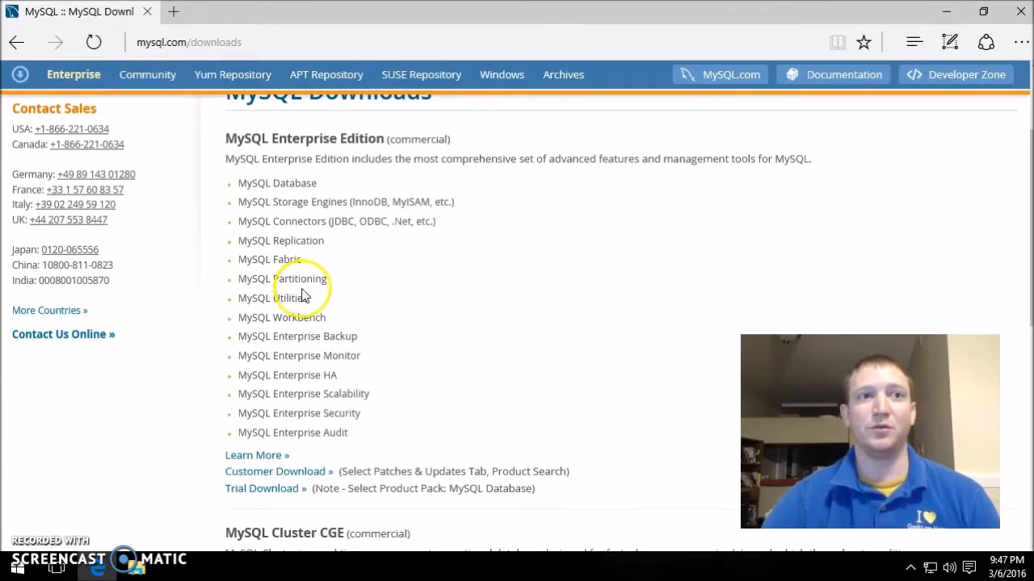
pyautogui.moveTo(326, 317); pyautogui.dragTo(239, 317)
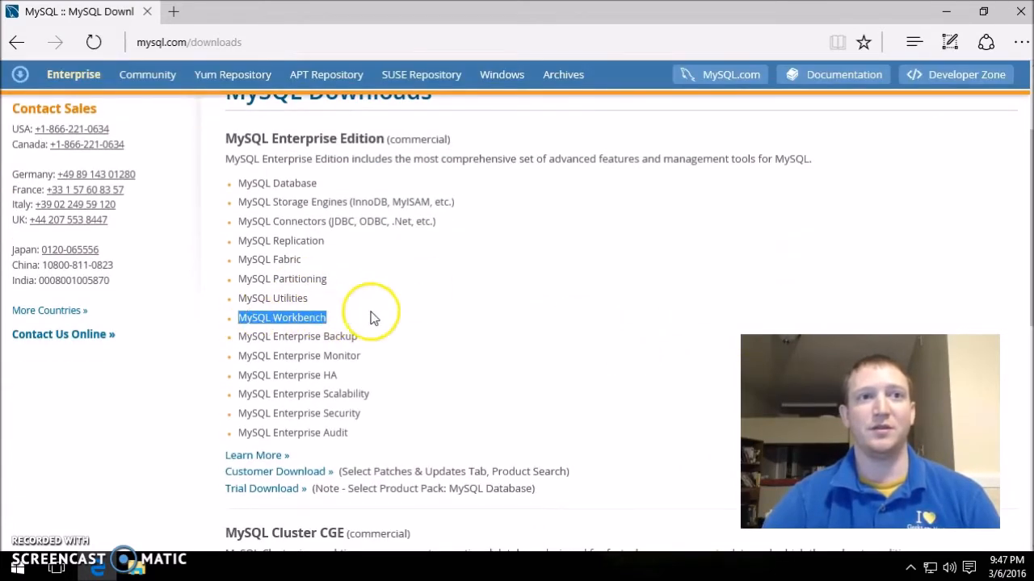
pyautogui.scroll(-1, 368, 316)
pyautogui.scroll(-1, 392, 323)
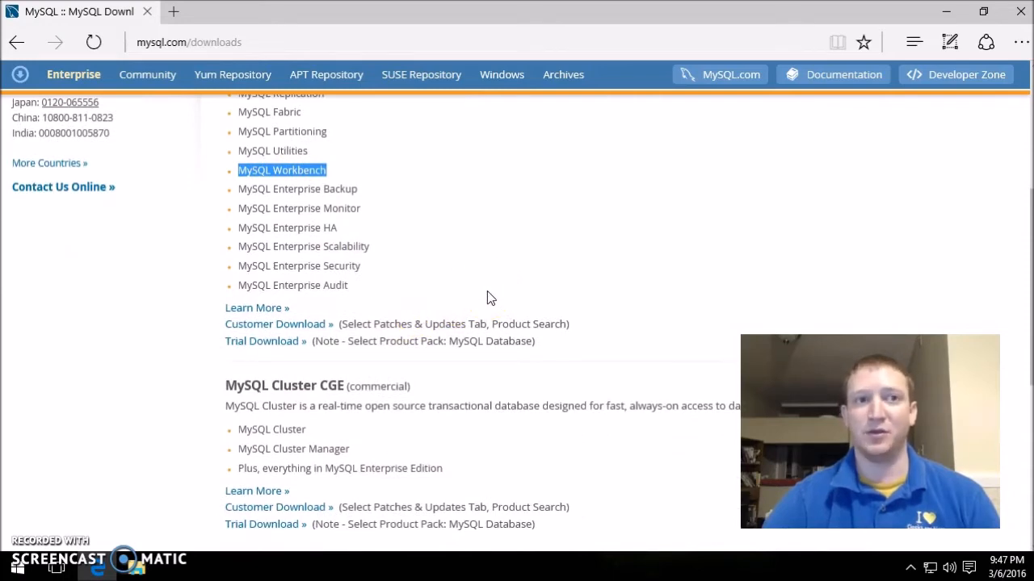
pyautogui.scroll(-2, 487, 292)
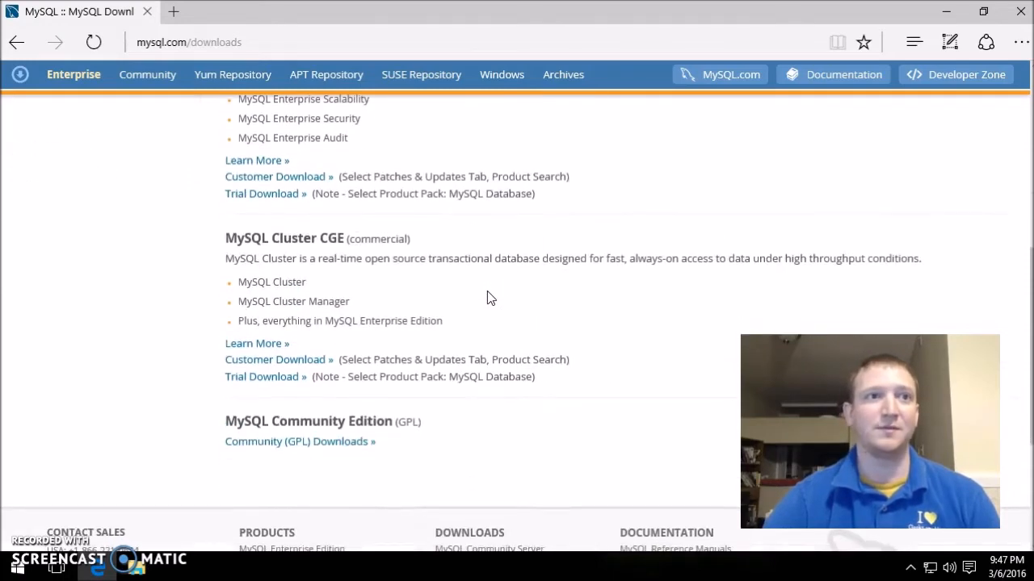
pyautogui.scroll(-2, 487, 297)
pyautogui.click(343, 297)
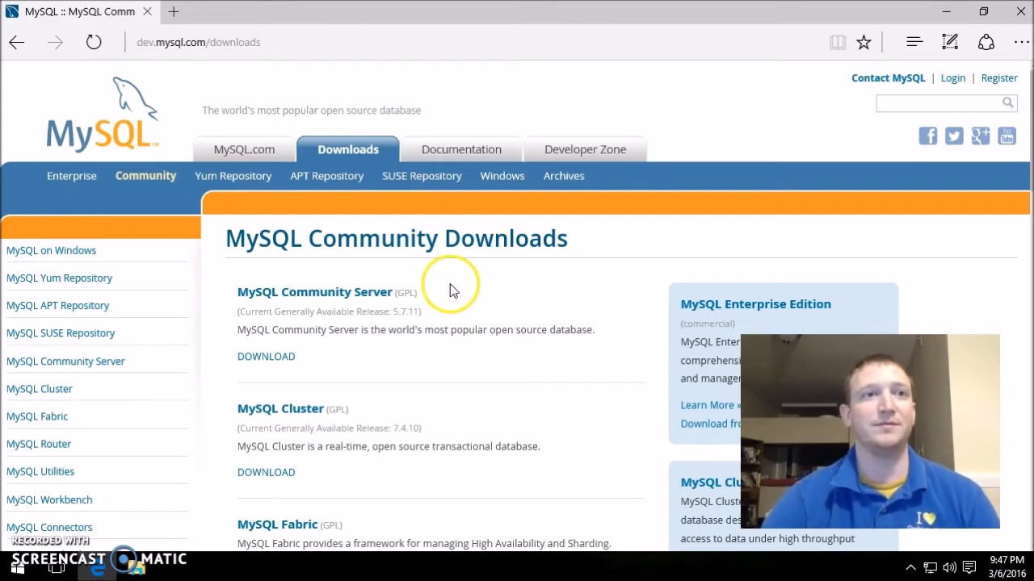
# - Open the MySQL Community Server download page and select Microsoft Windows as the platform
pyautogui.click(285, 358)
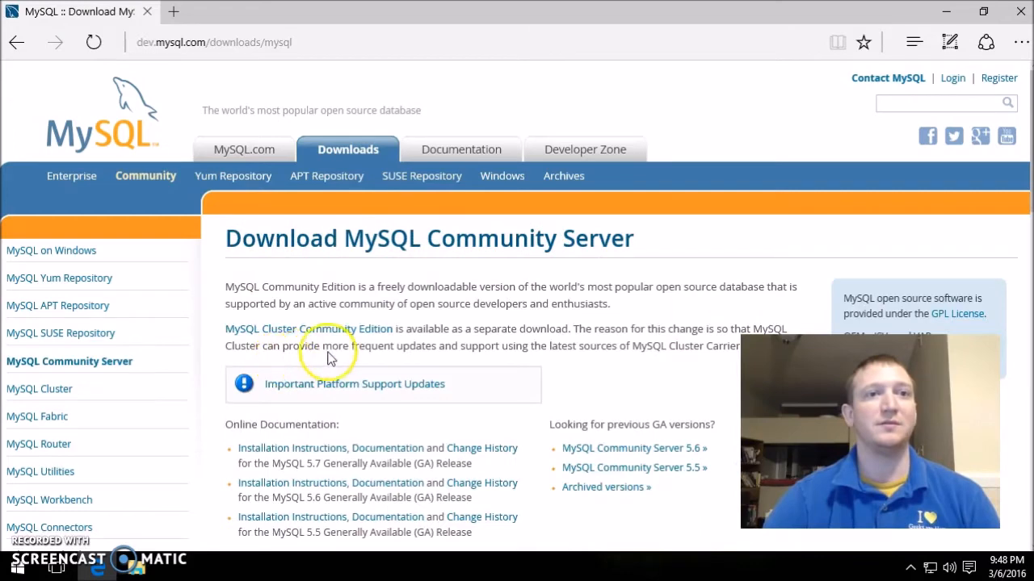
pyautogui.scroll(-3, 543, 302)
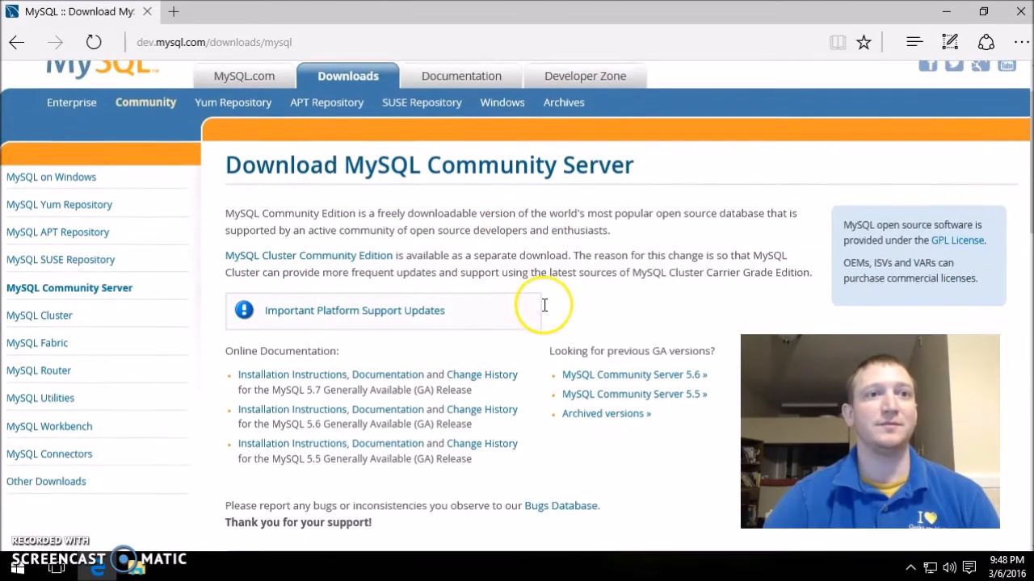
pyautogui.scroll(-5, 539, 330)
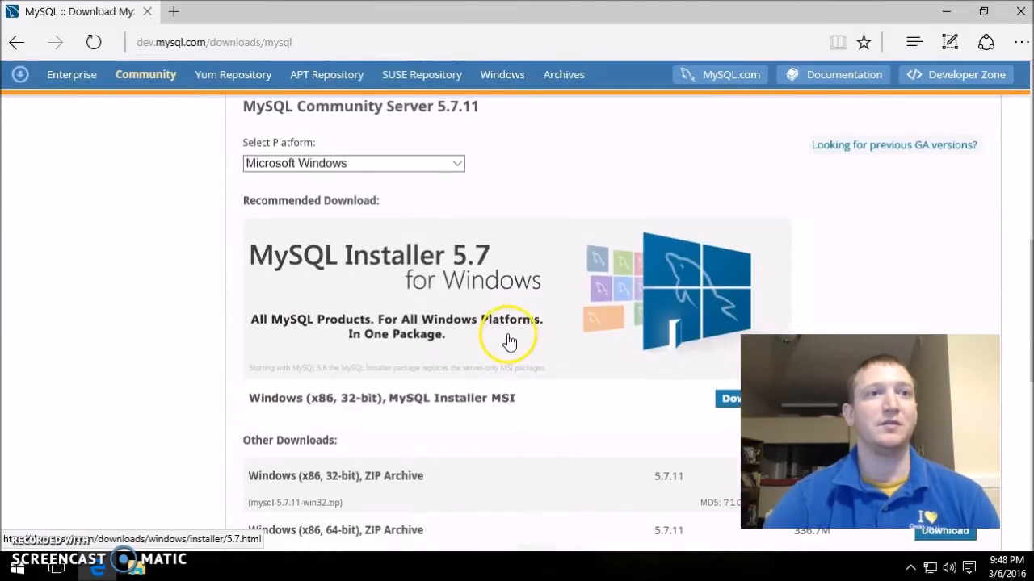
pyautogui.click(394, 163)
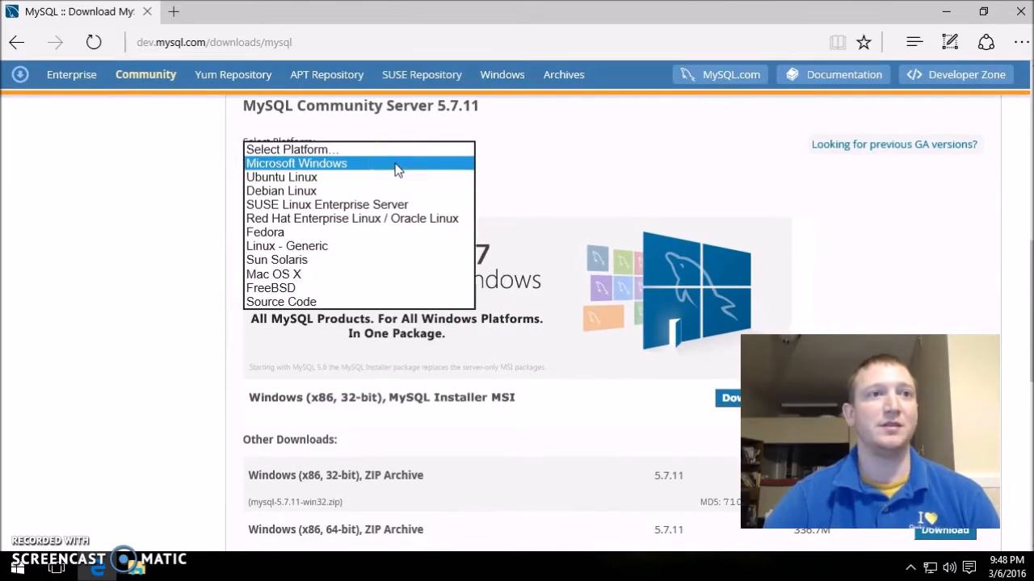
pyautogui.click(395, 165)
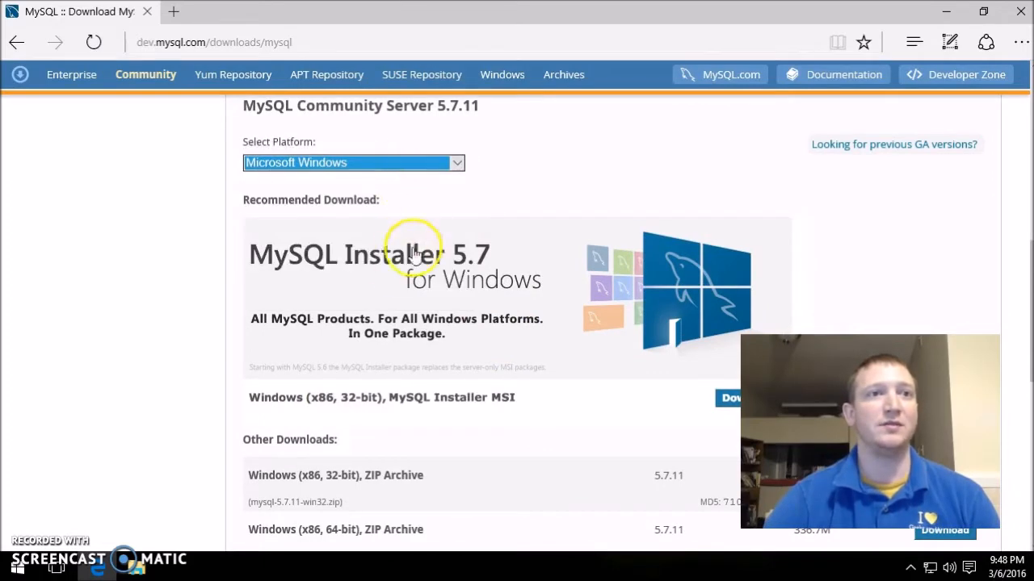
# - Open the MySQL Installer 5.7.11 page and view its GA Releases download options
pyautogui.scroll(-1, 401, 279)
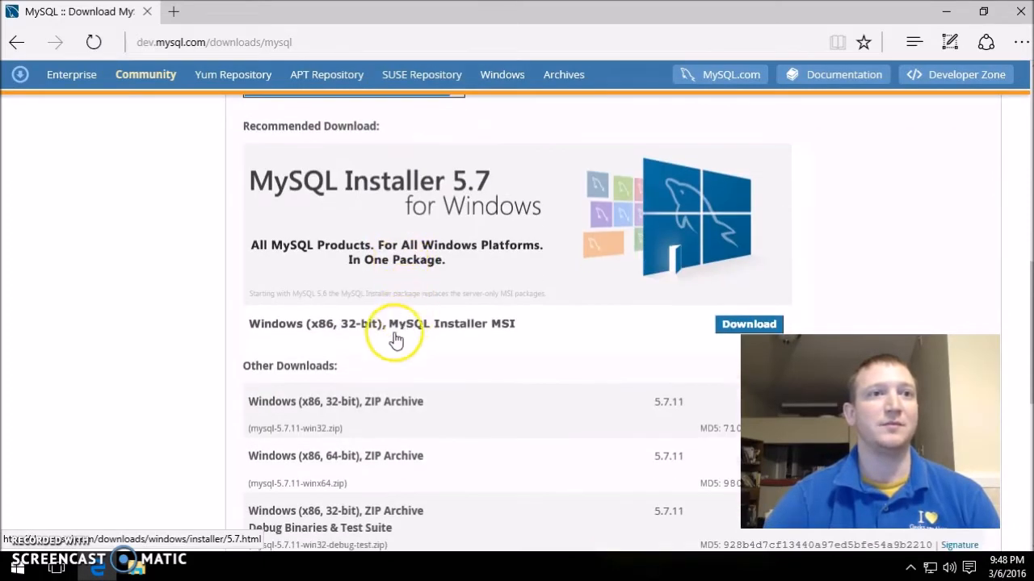
pyautogui.scroll(-1, 411, 331)
pyautogui.scroll(-2, 416, 327)
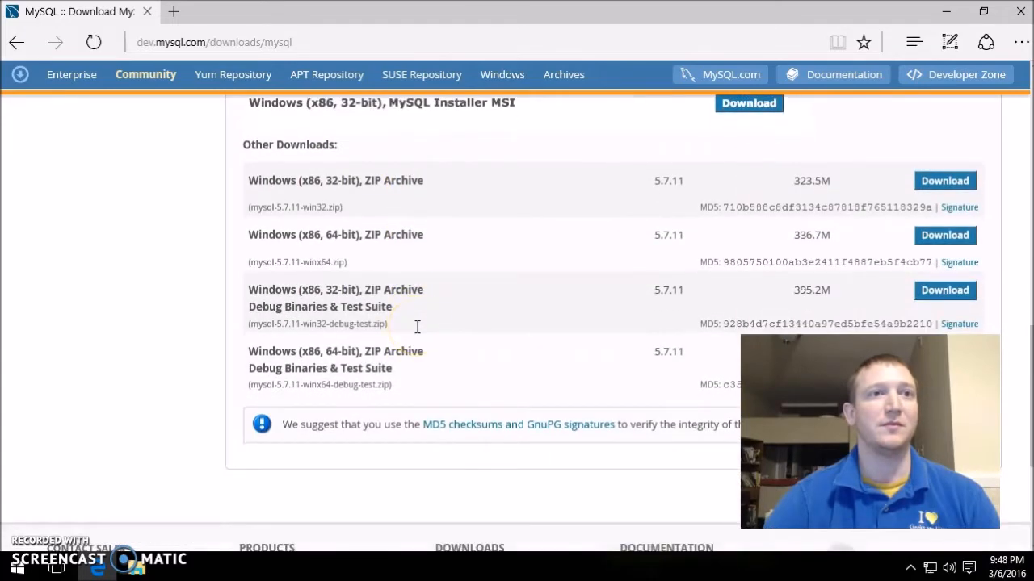
pyautogui.scroll(4, 416, 327)
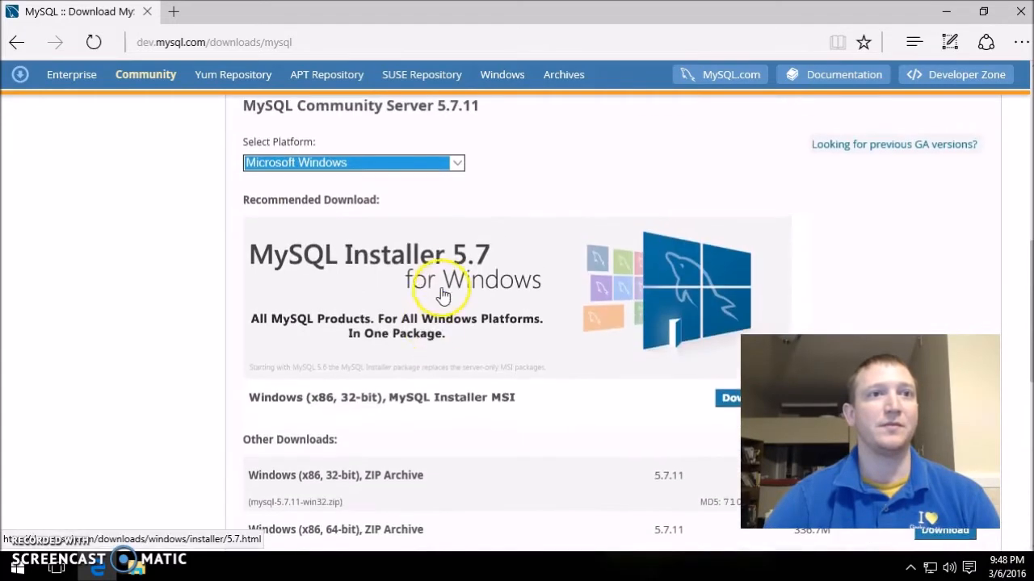
pyautogui.click(408, 262)
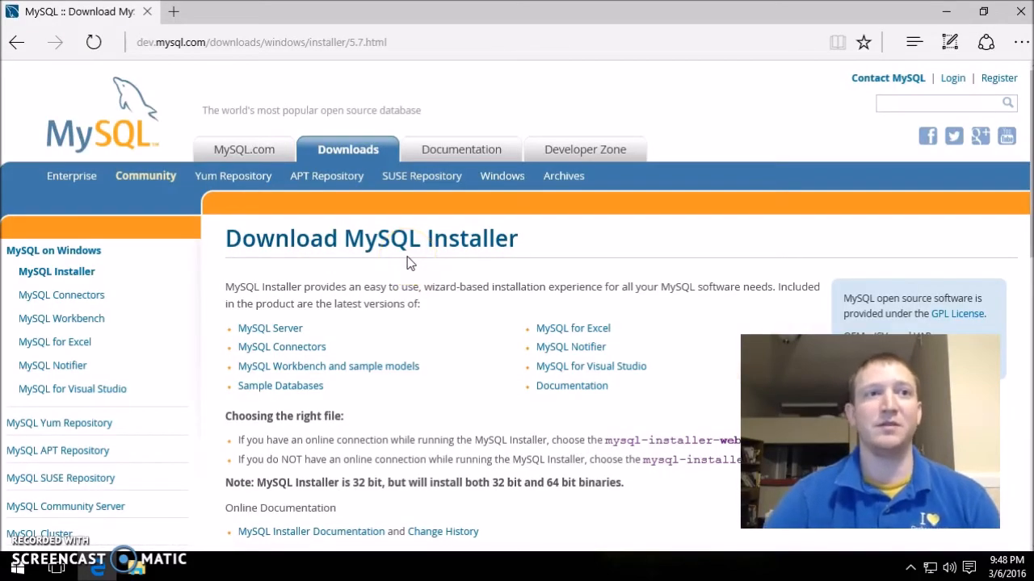
pyautogui.scroll(-4, 407, 261)
pyautogui.scroll(-3, 412, 263)
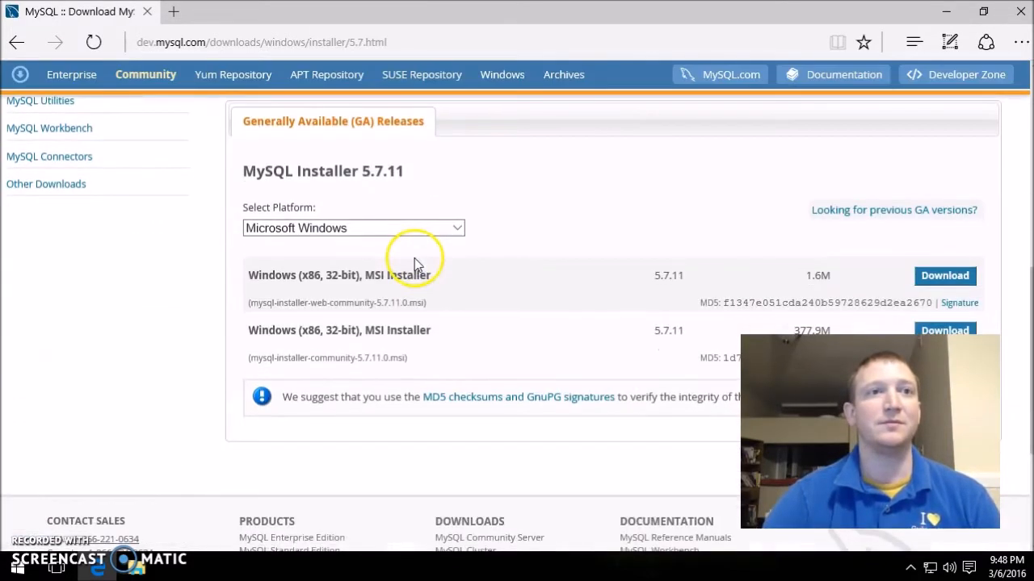
pyautogui.scroll(-1, 588, 253)
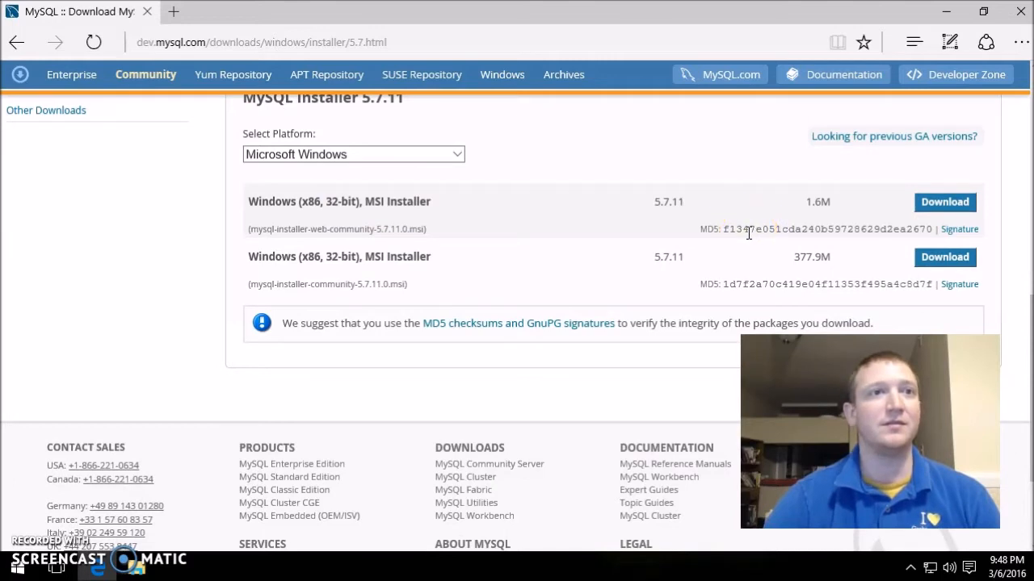
# - Download the full 377.9M mysql-installer-community-5.7.11.0.msi without logging in
pyautogui.click(941, 260)
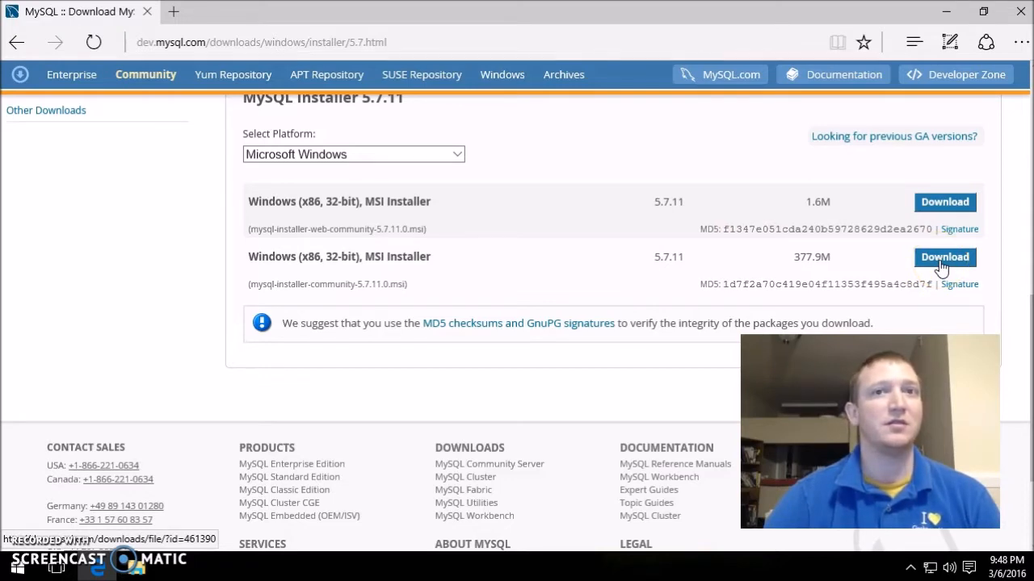
pyautogui.scroll(-3, 602, 335)
pyautogui.scroll(-3, 602, 335)
pyautogui.scroll(1, 595, 334)
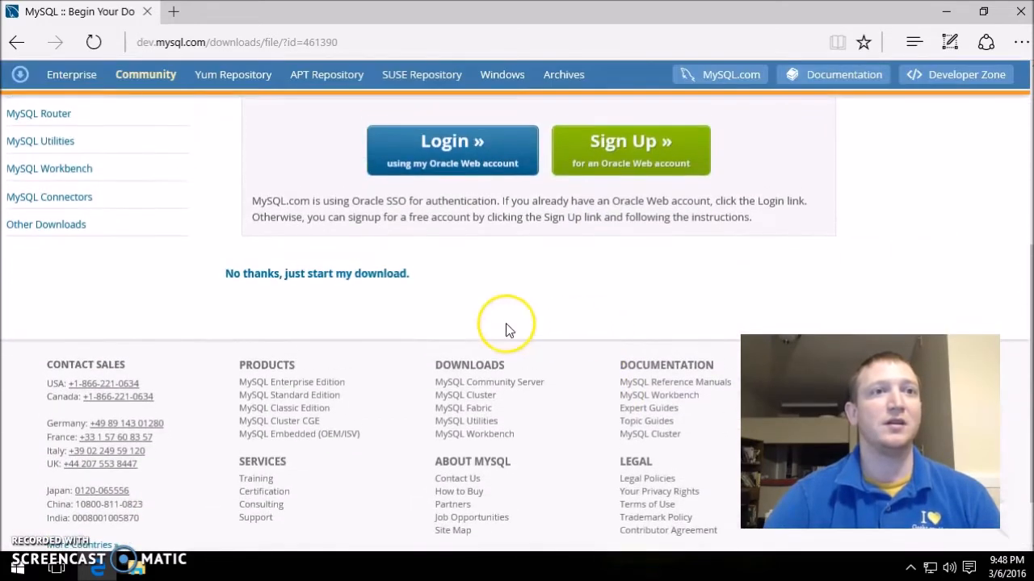
pyautogui.click(322, 276)
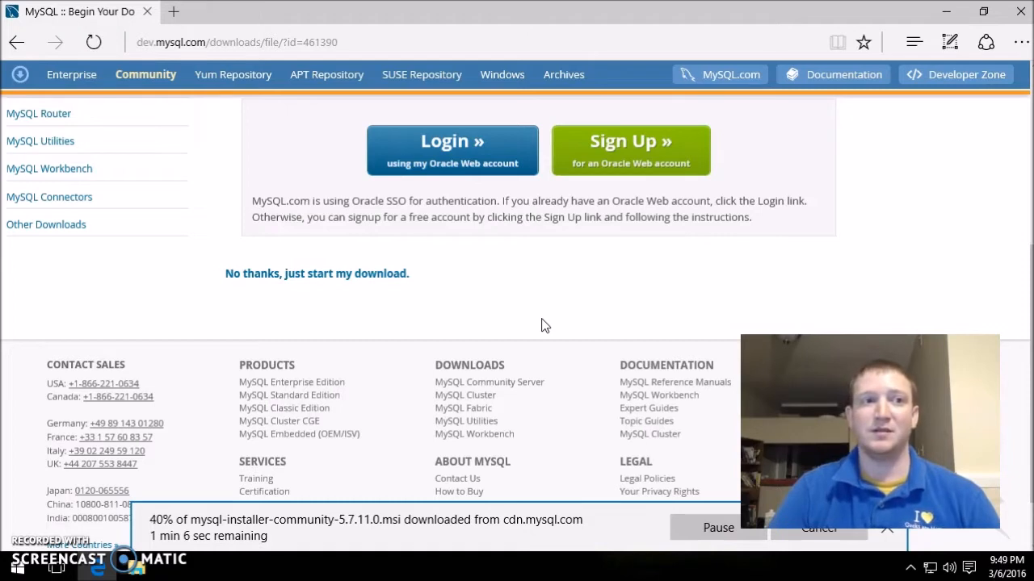
# - Run the downloaded mysql-installer-community-5.7.11.0.msi until the User Account Control prompt appears
pyautogui.click(528, 327)
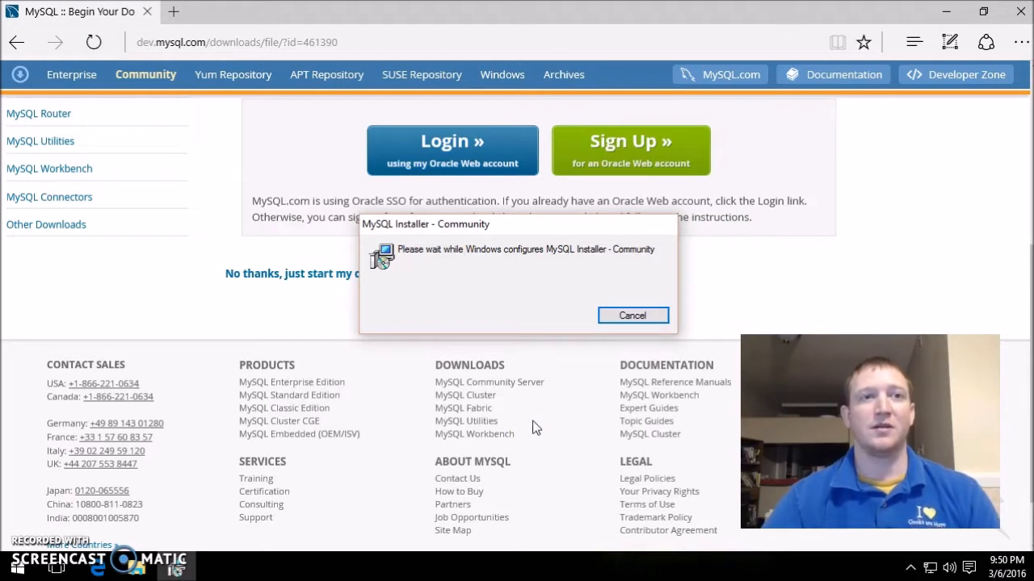
pyautogui.click(505, 219)
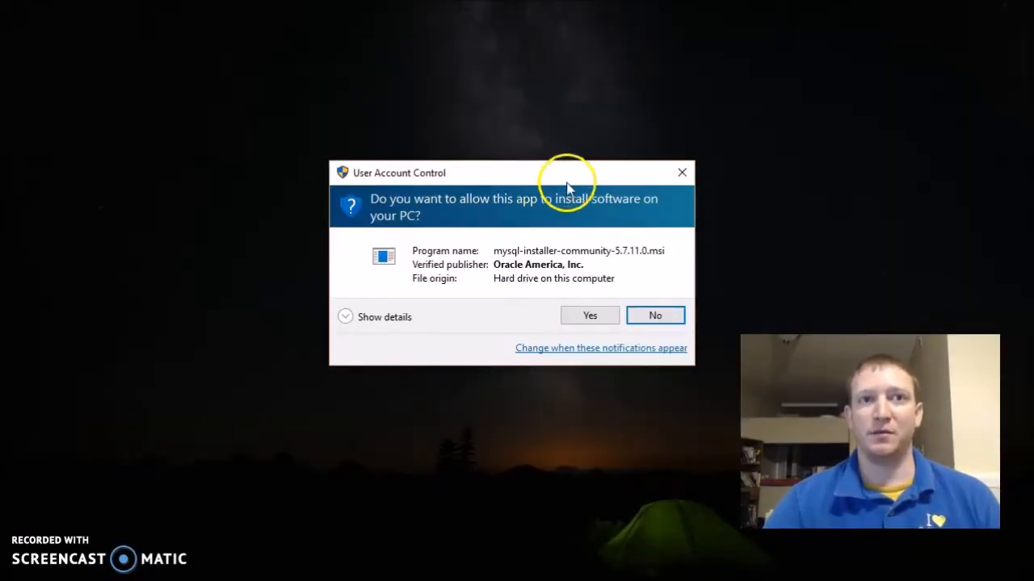
# - Approve the User Account Control prompt so MySQL Installer - Community starts configuring
pyautogui.click(592, 316)
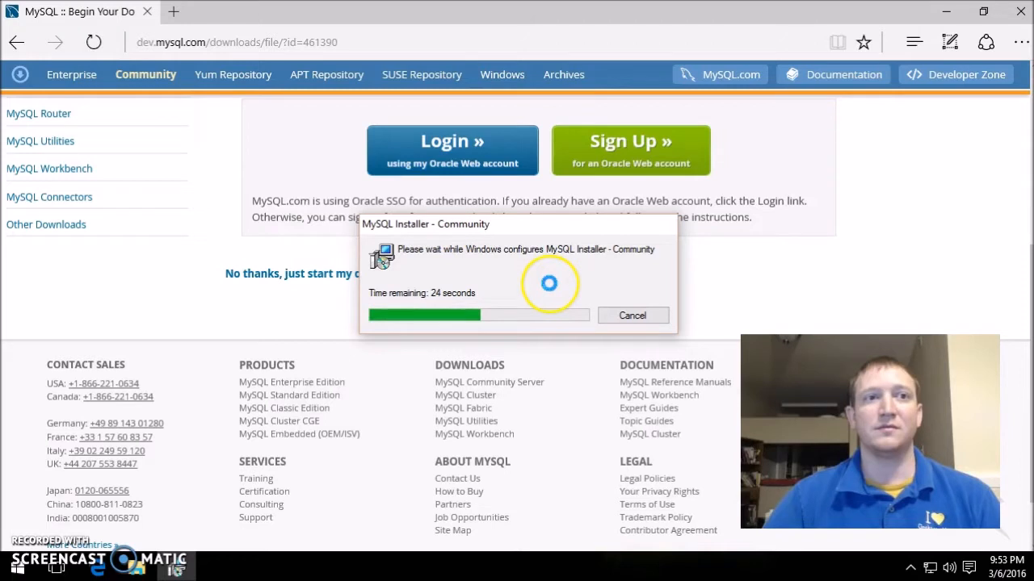
# - Search 'mysql workbench' in a new tab and open the MySQL Workbench product page
pyautogui.click(175, 12)
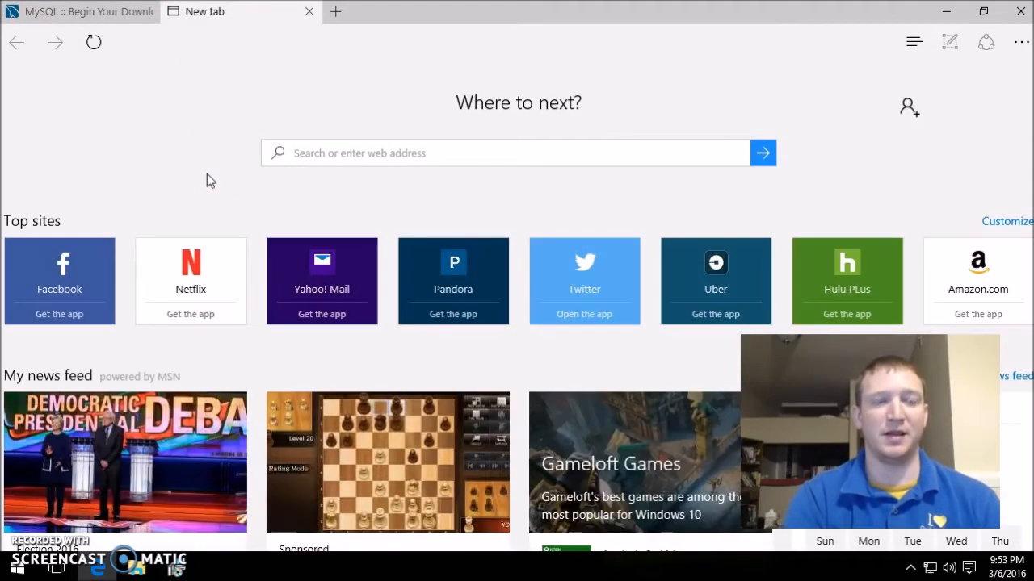
pyautogui.write('mysql wor')
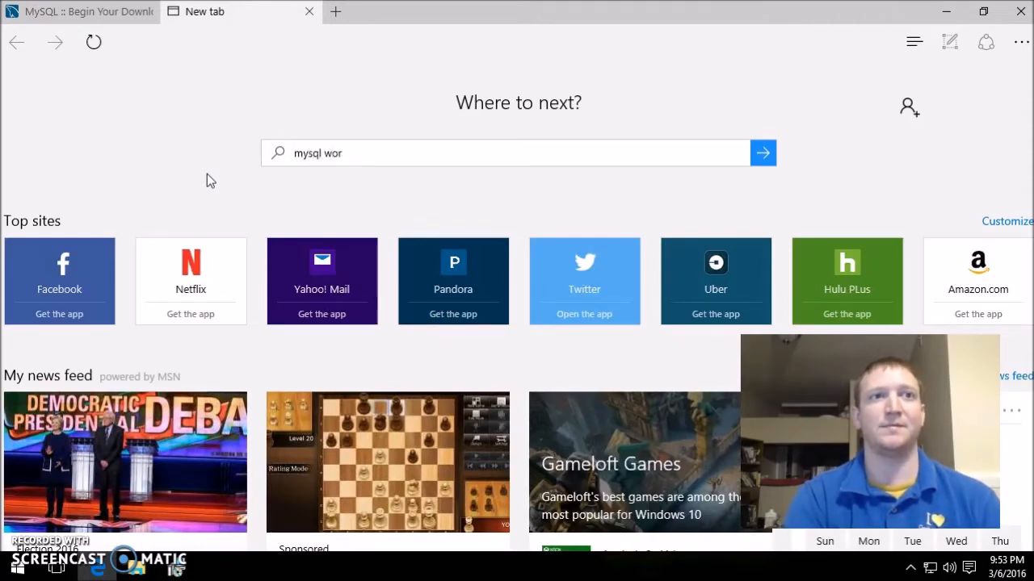
pyautogui.write('kbench')
pyautogui.press('Return')
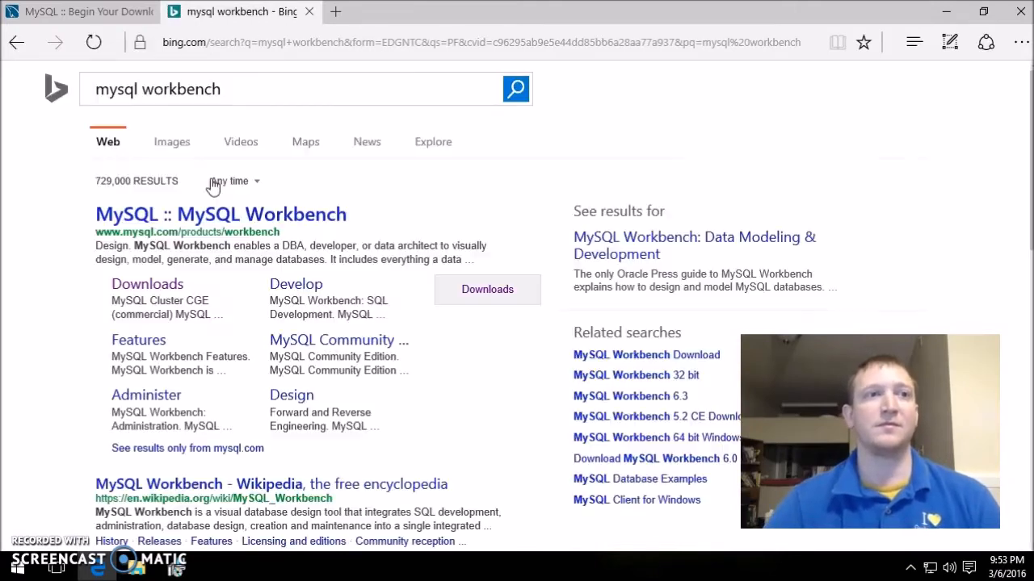
pyautogui.click(212, 216)
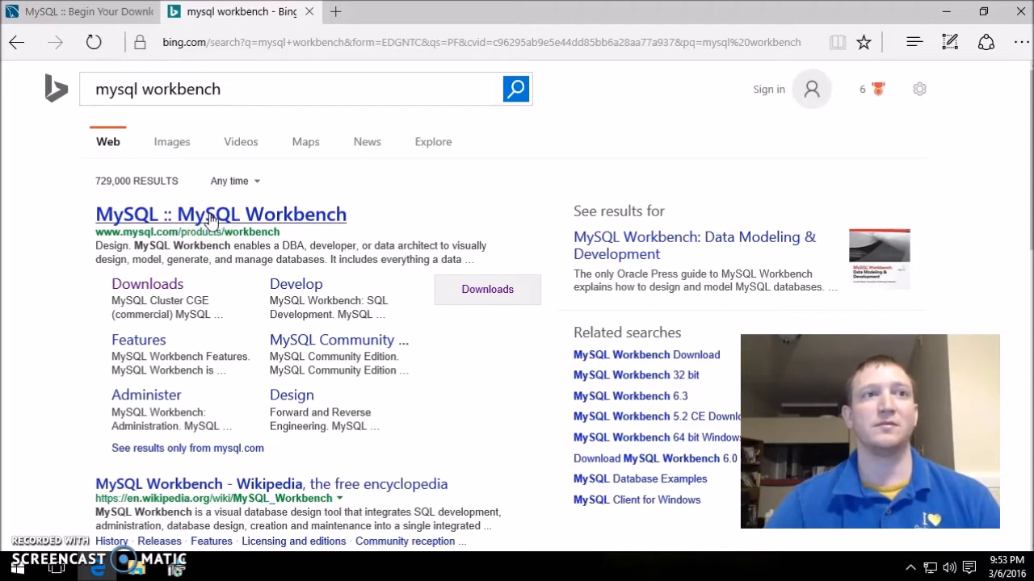
pyautogui.click(215, 215)
pyautogui.click(224, 216)
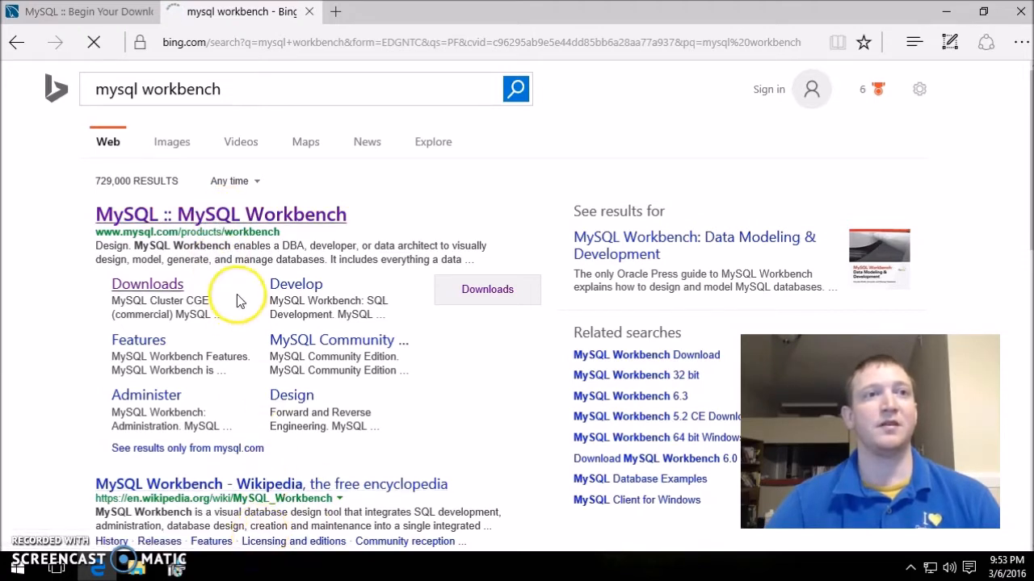
pyautogui.moveTo(176, 570)
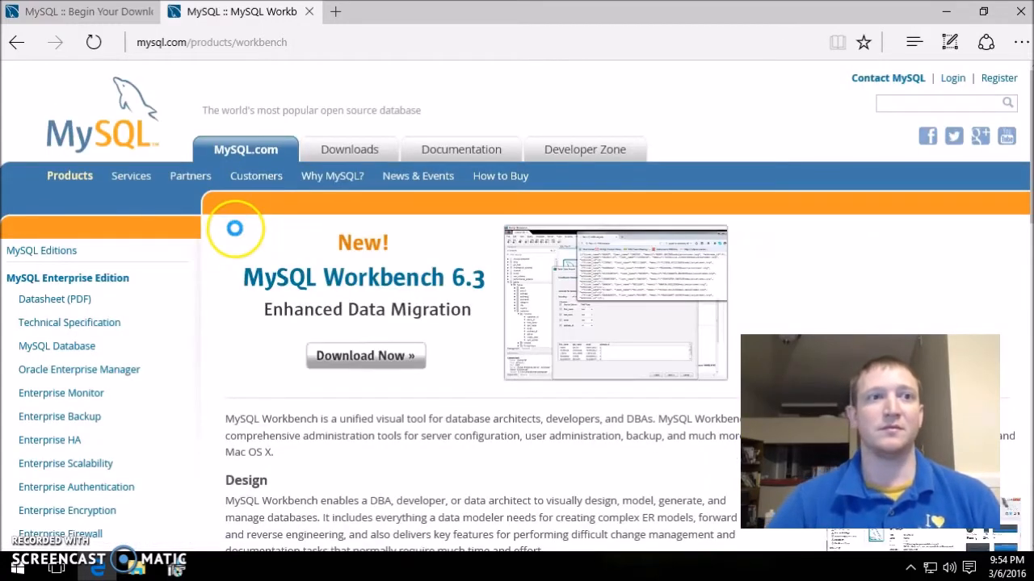
# - Allow the MySQL Installer launcher to run and open the Download MySQL Workbench 6.3.6 page
pyautogui.scroll(-1, 444, 421)
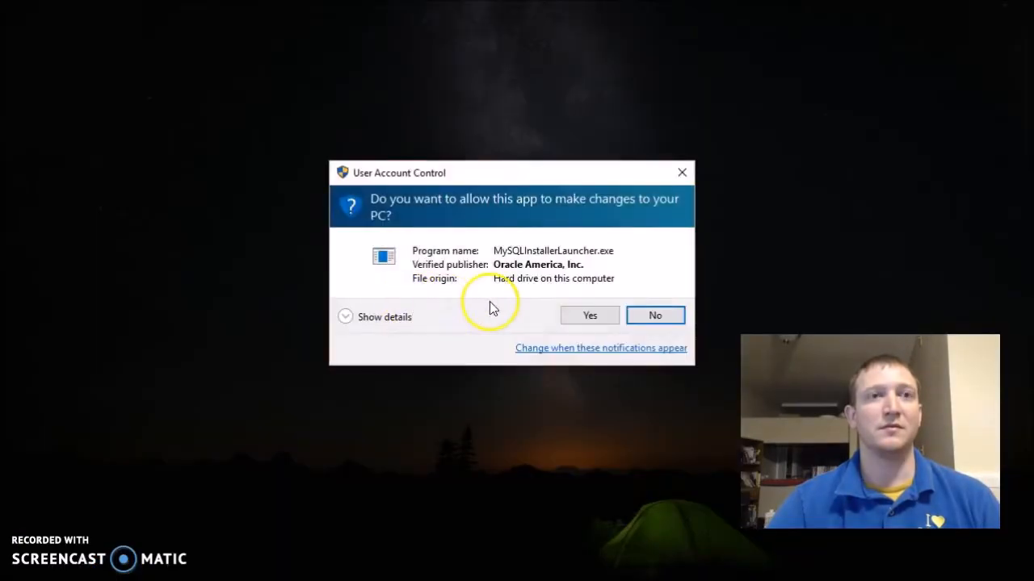
pyautogui.click(590, 316)
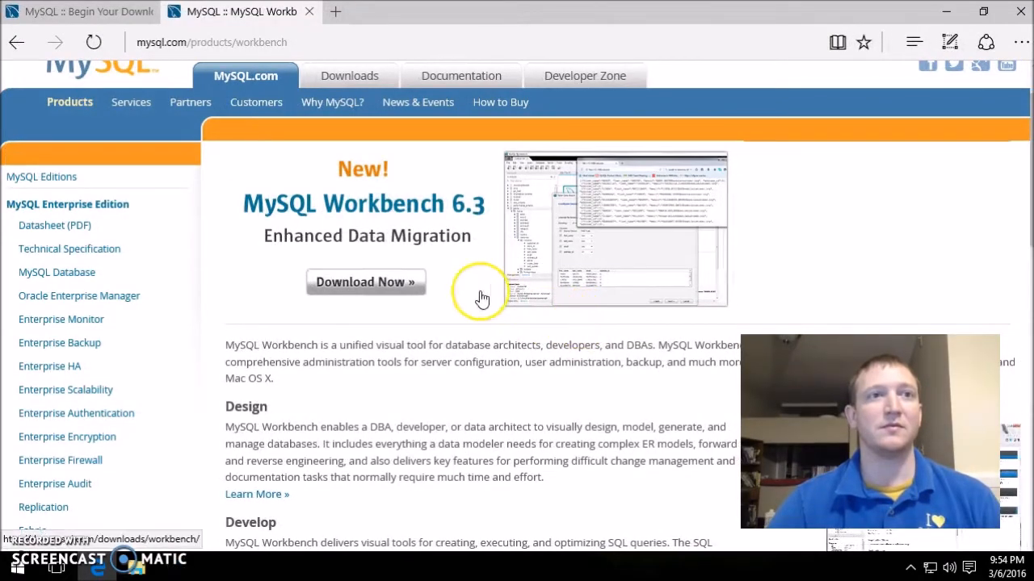
pyautogui.click(391, 287)
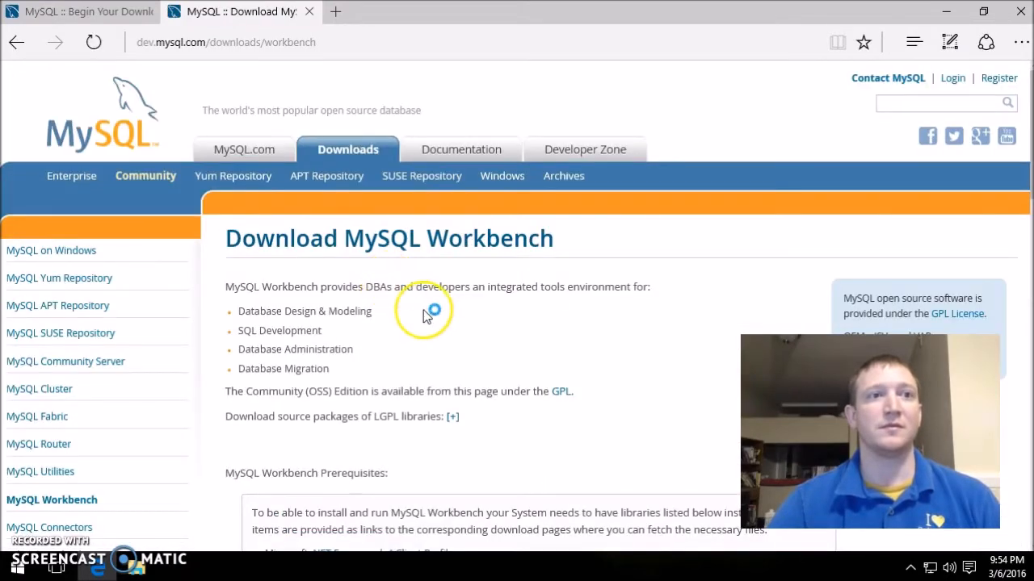
# - Go from the Workbench download page to the MySQL Installer 5.7 download page
pyautogui.scroll(-3, 457, 339)
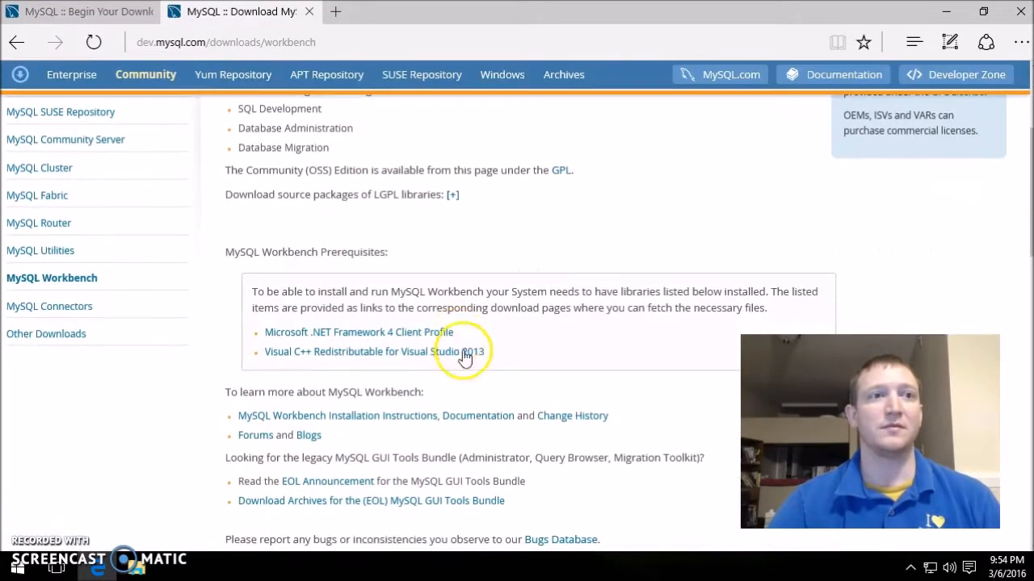
pyautogui.scroll(-4, 610, 342)
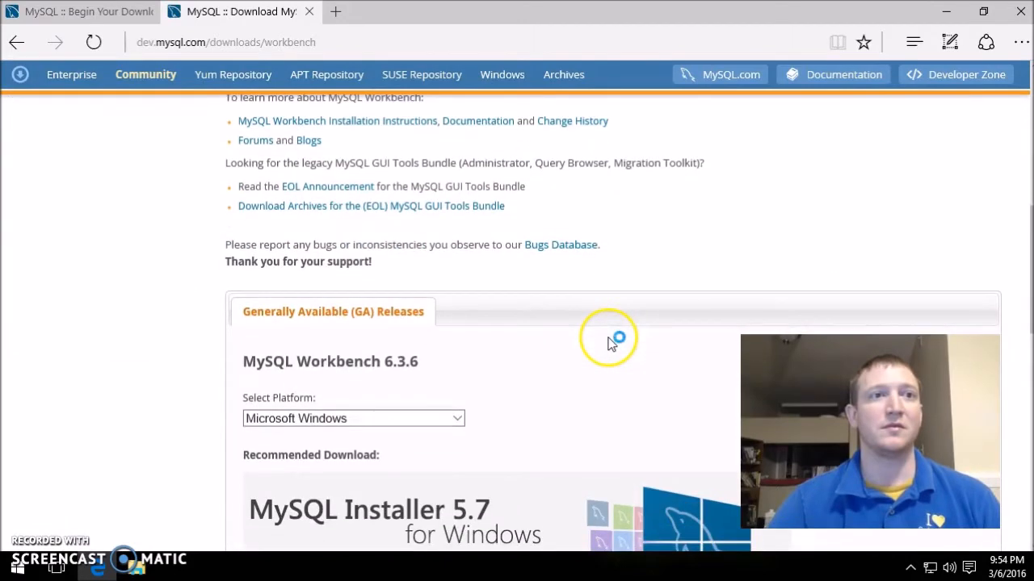
pyautogui.scroll(-4, 611, 343)
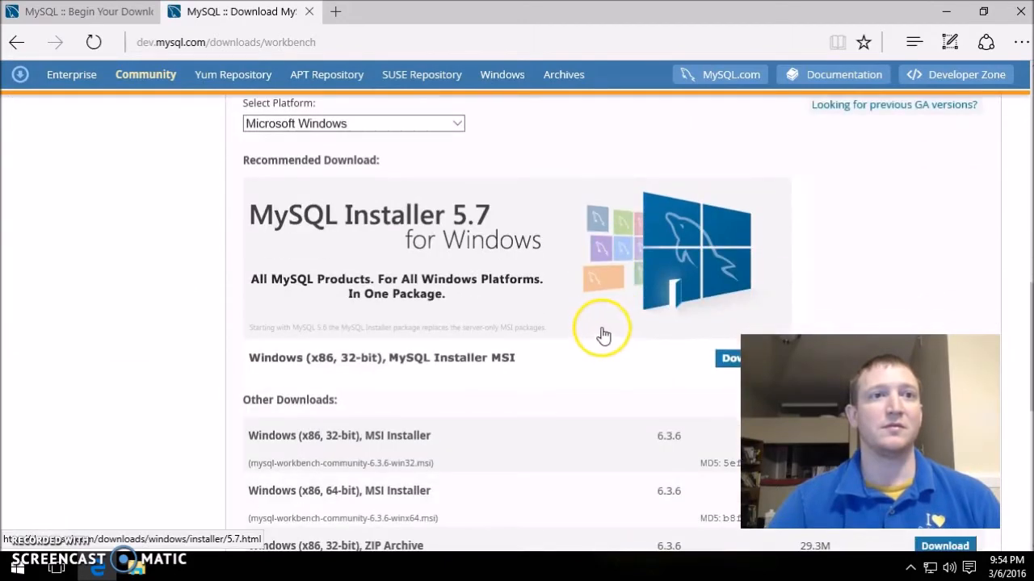
pyautogui.scroll(-1, 604, 335)
pyautogui.click(760, 289)
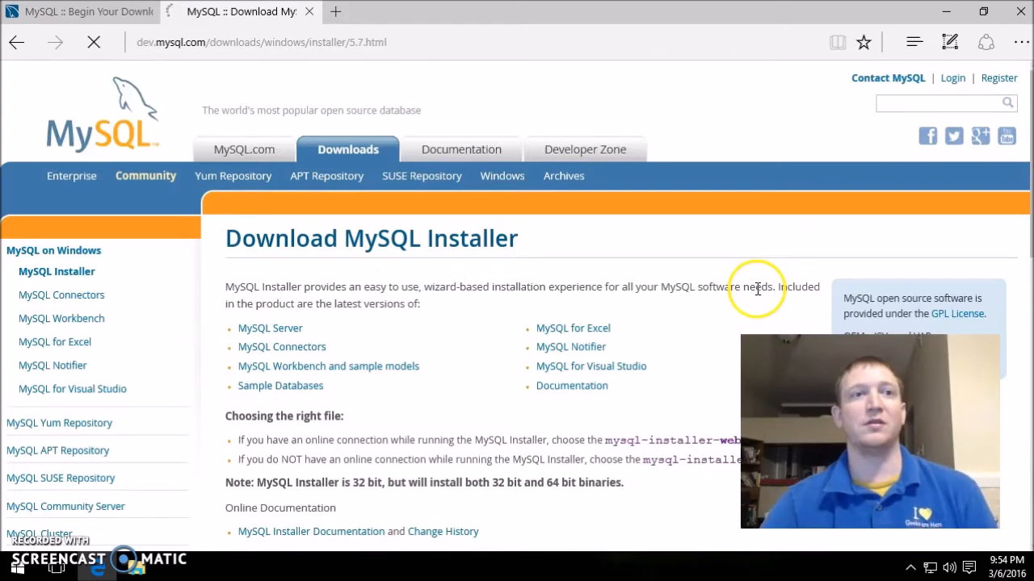
pyautogui.scroll(-7, 554, 311)
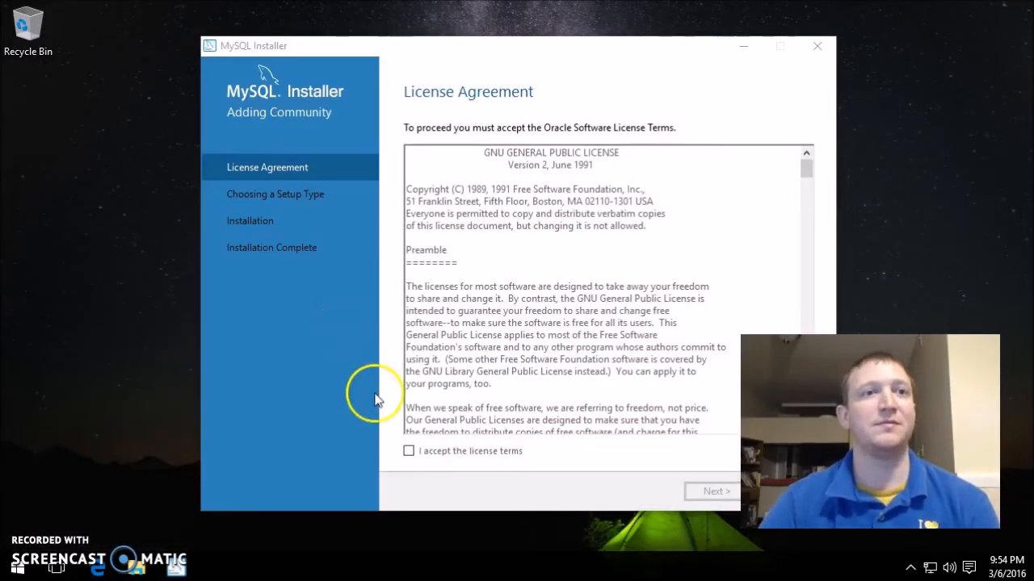
# - Accept the license terms and keep Developer Default as the setup type
pyautogui.click(431, 459)
pyautogui.click(712, 491)
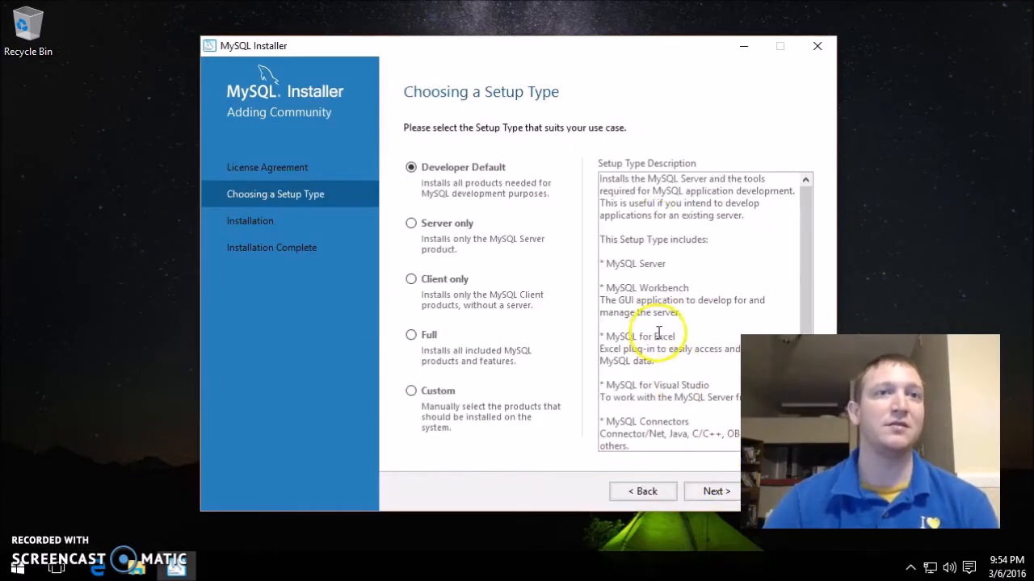
pyautogui.moveTo(508, 47); pyautogui.dragTo(373, 37)
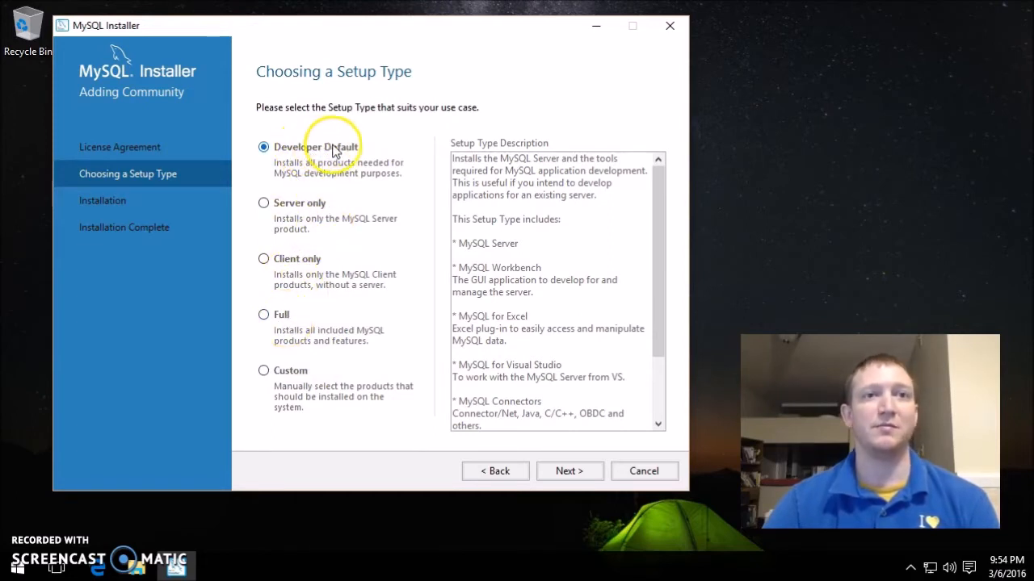
pyautogui.moveTo(657, 263); pyautogui.dragTo(663, 215)
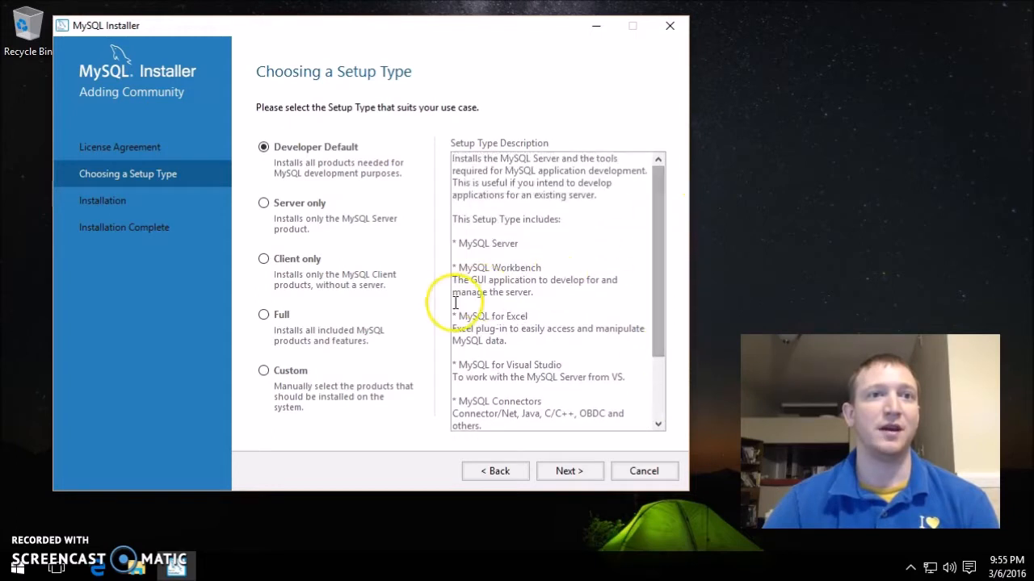
pyautogui.moveTo(549, 281); pyautogui.dragTo(456, 267)
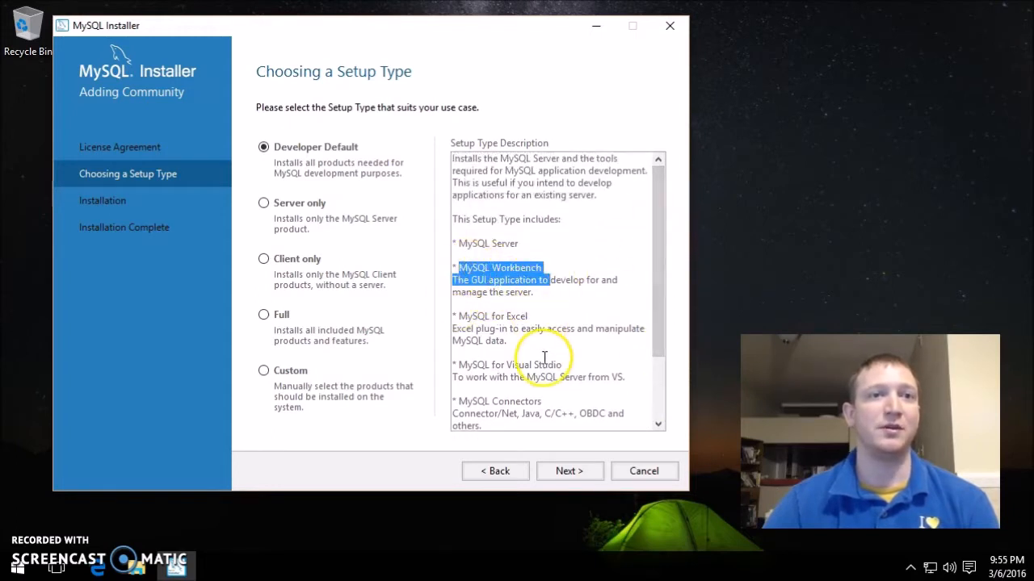
pyautogui.click(570, 420)
pyautogui.click(540, 471)
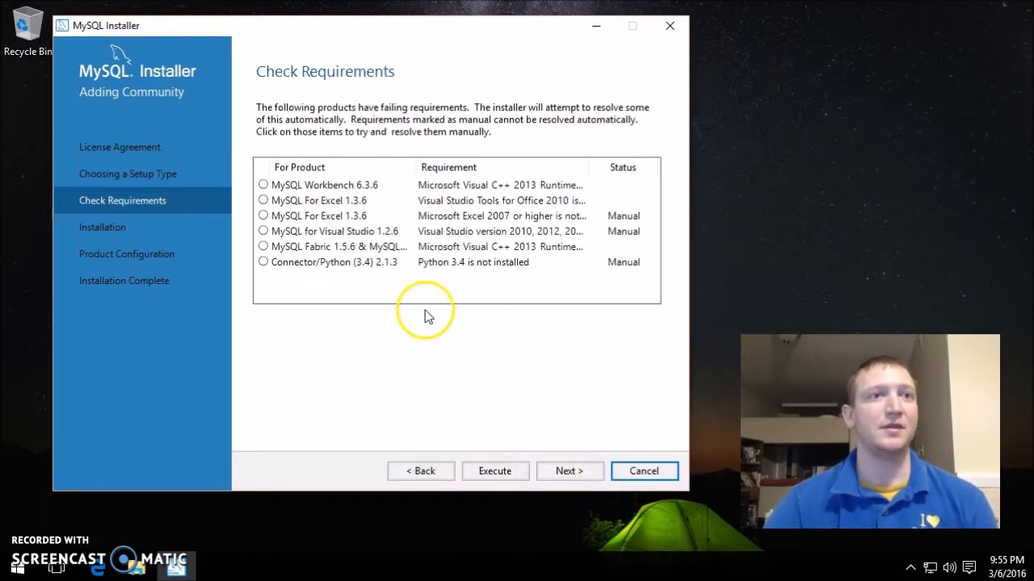
# - Check the MySQL Workbench and MySQL For Excel requirement details, then Execute the automatic fix
pyautogui.click(266, 186)
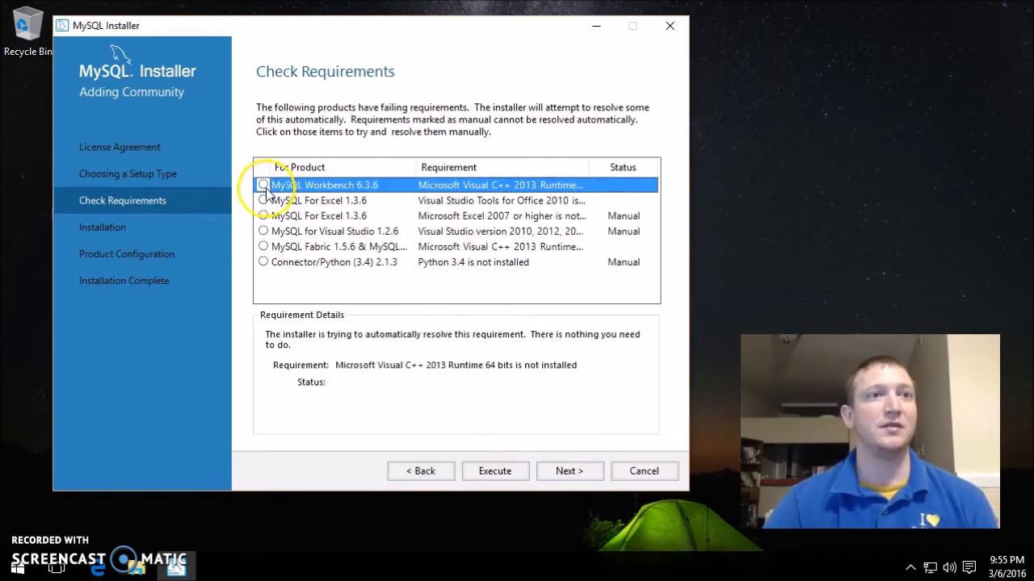
pyautogui.click(265, 200)
pyautogui.click(291, 189)
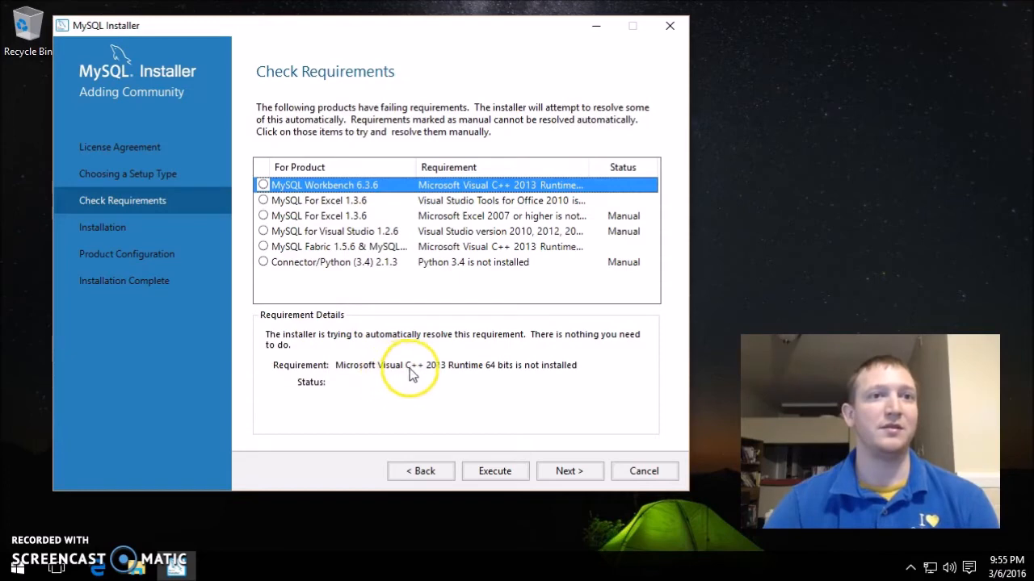
pyautogui.click(492, 473)
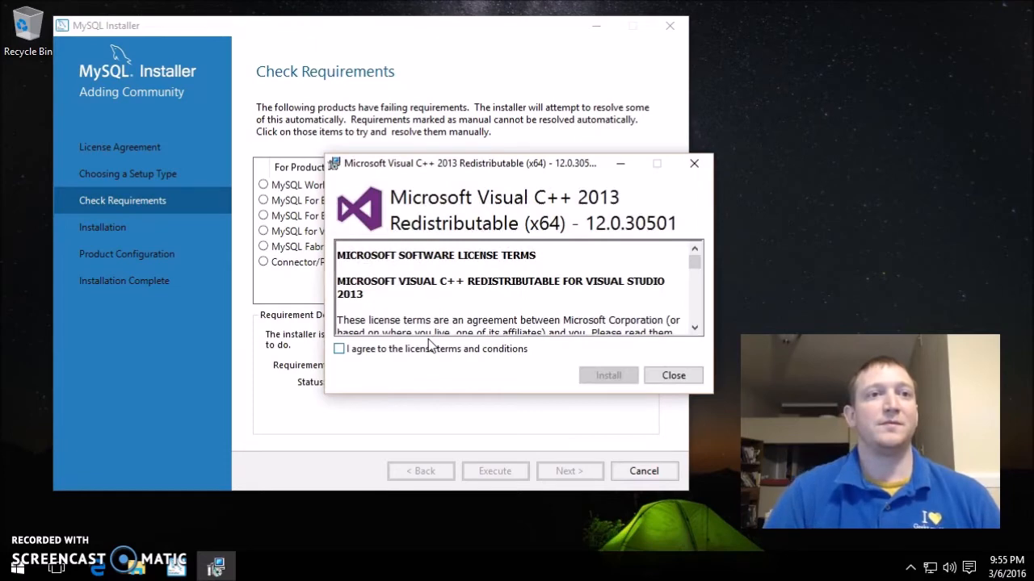
# - Accept the license and install the Visual C++ 2013 x64 Redistributable, closing setup once successful
pyautogui.click(430, 349)
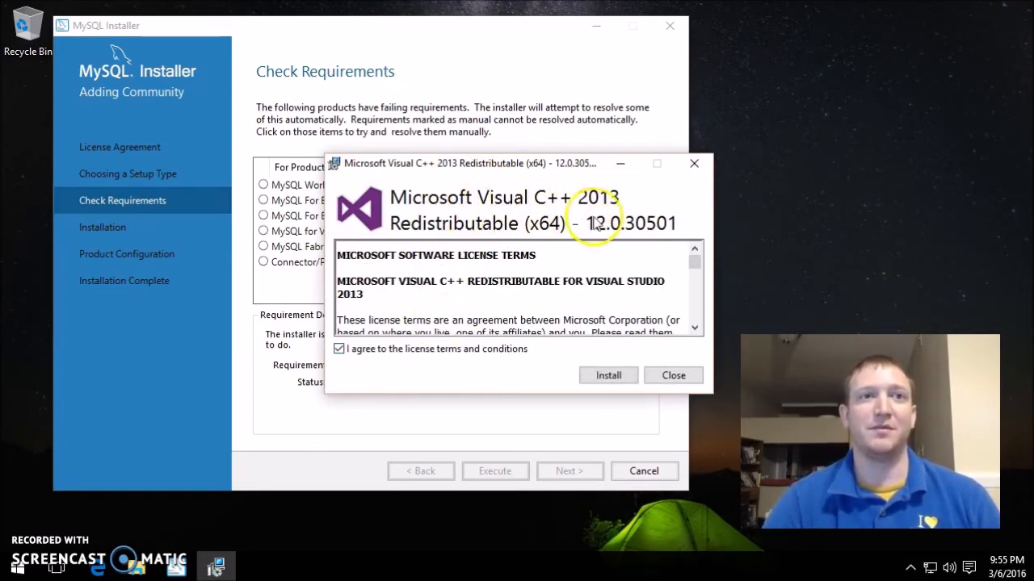
pyautogui.click(592, 375)
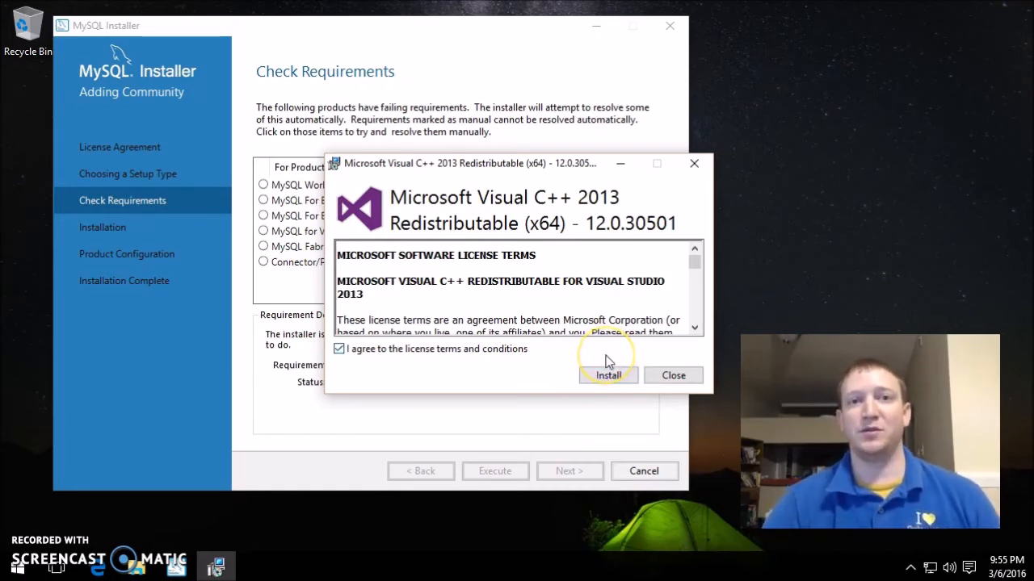
pyautogui.click(608, 361)
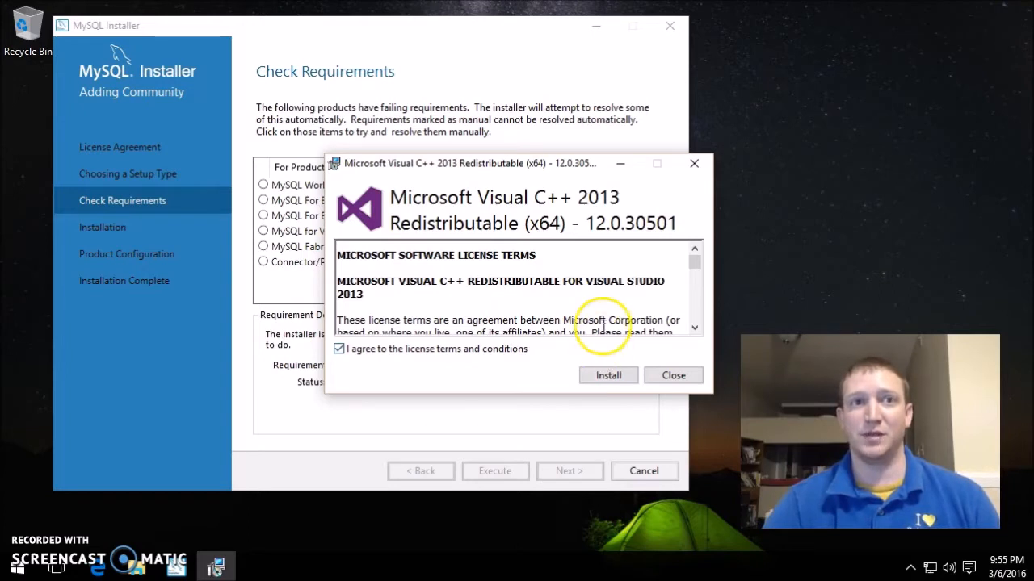
pyautogui.click(612, 376)
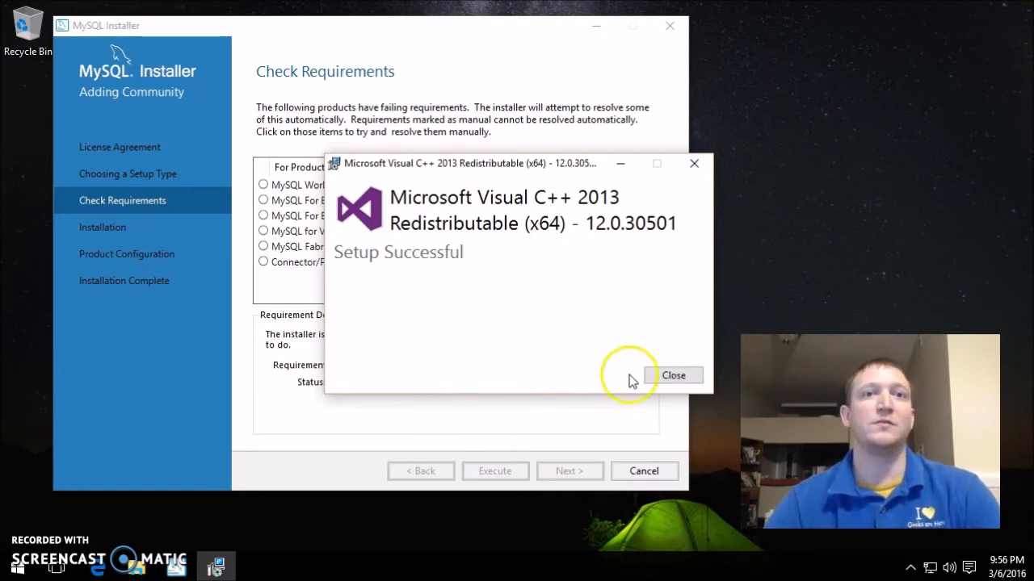
pyautogui.click(660, 377)
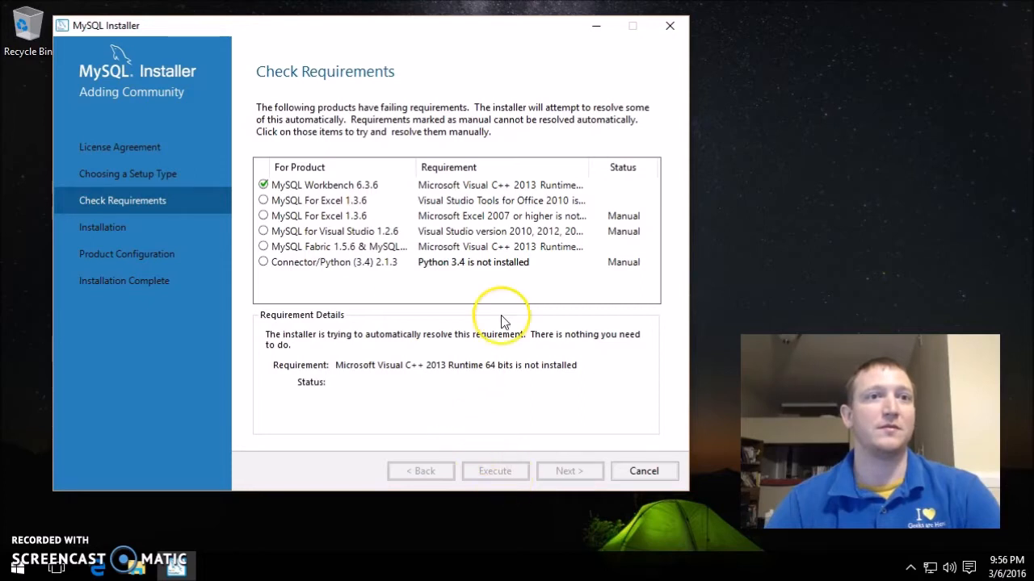
# - Review the unmet Visual Studio Tools for Office, Excel 2007 and MySQL for Visual Studio requirements
pyautogui.click(330, 202)
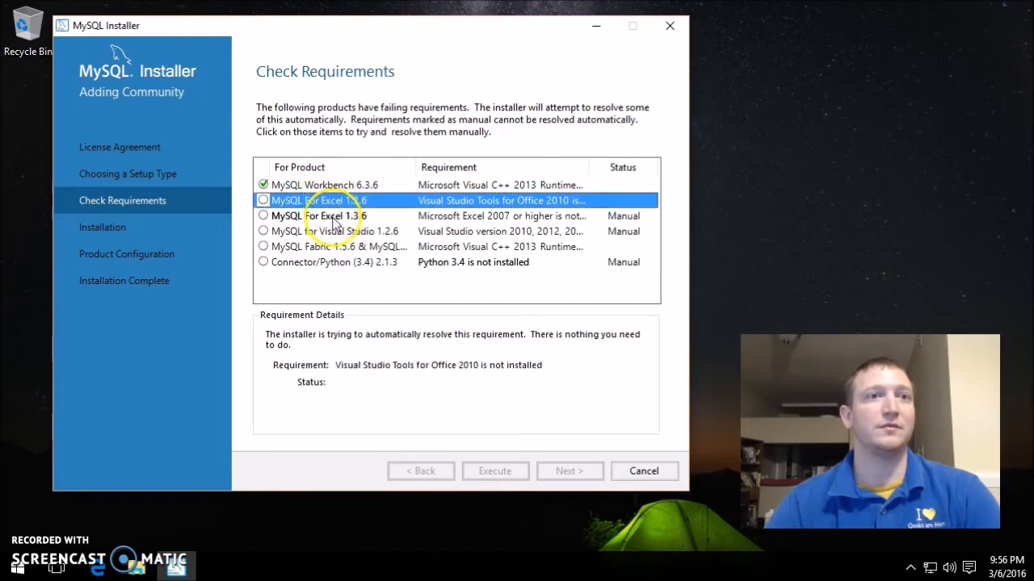
pyautogui.click(335, 217)
pyautogui.click(333, 232)
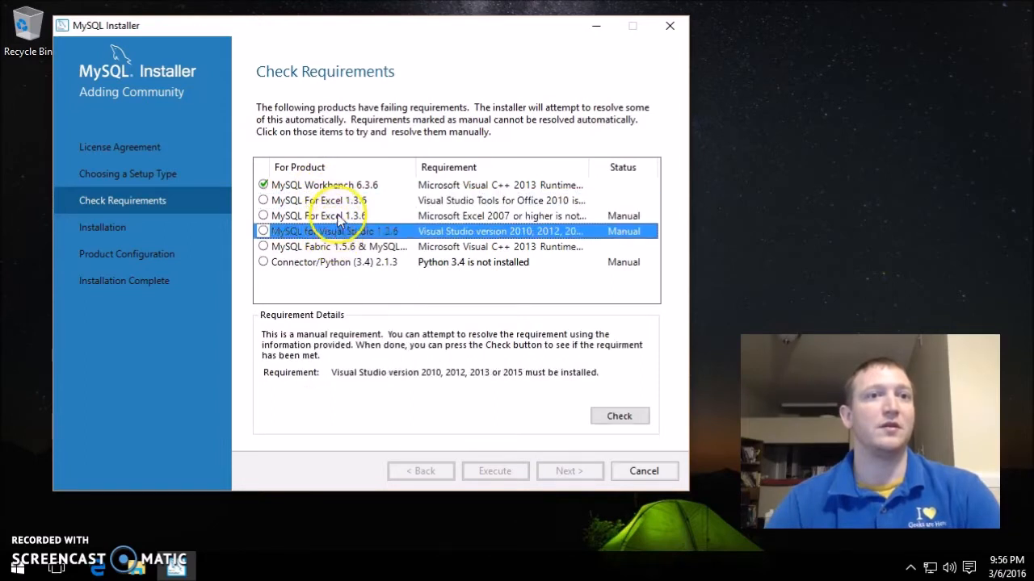
pyautogui.click(339, 216)
pyautogui.click(339, 201)
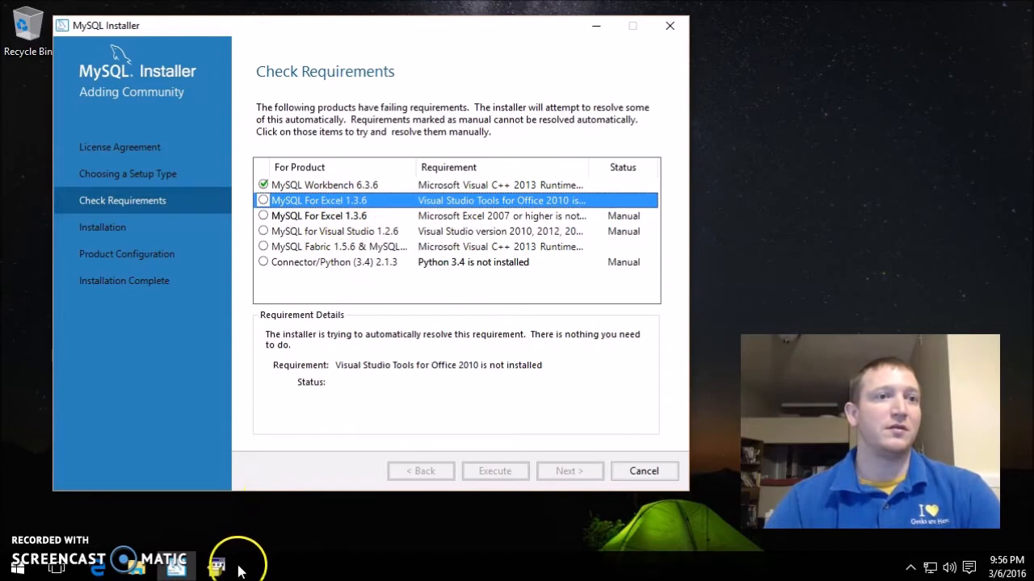
# - Accept the license and install Visual Studio Tools for Office Runtime 2010, then continue past the requirements check
pyautogui.click(218, 565)
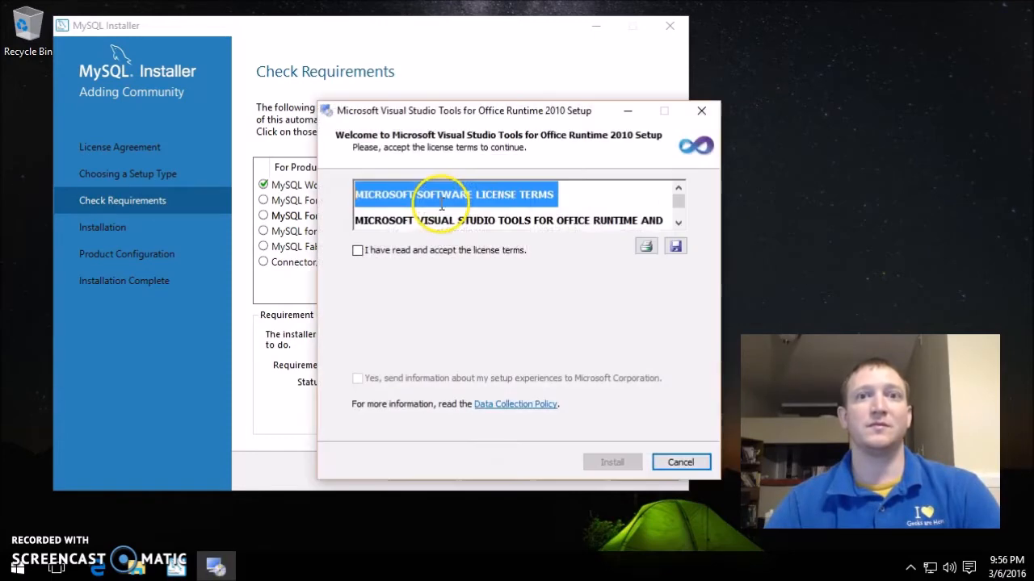
pyautogui.click(357, 251)
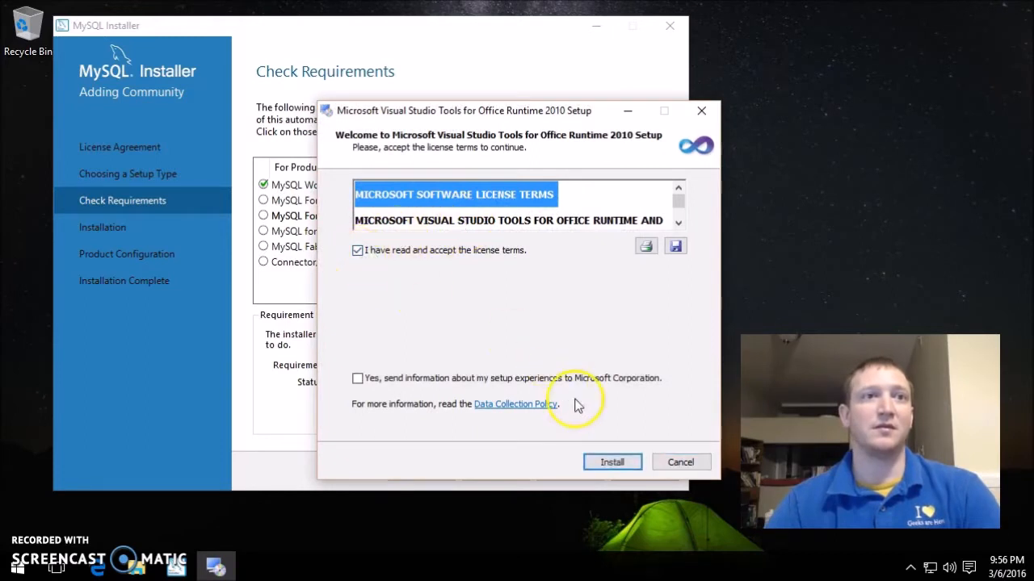
pyautogui.click(605, 456)
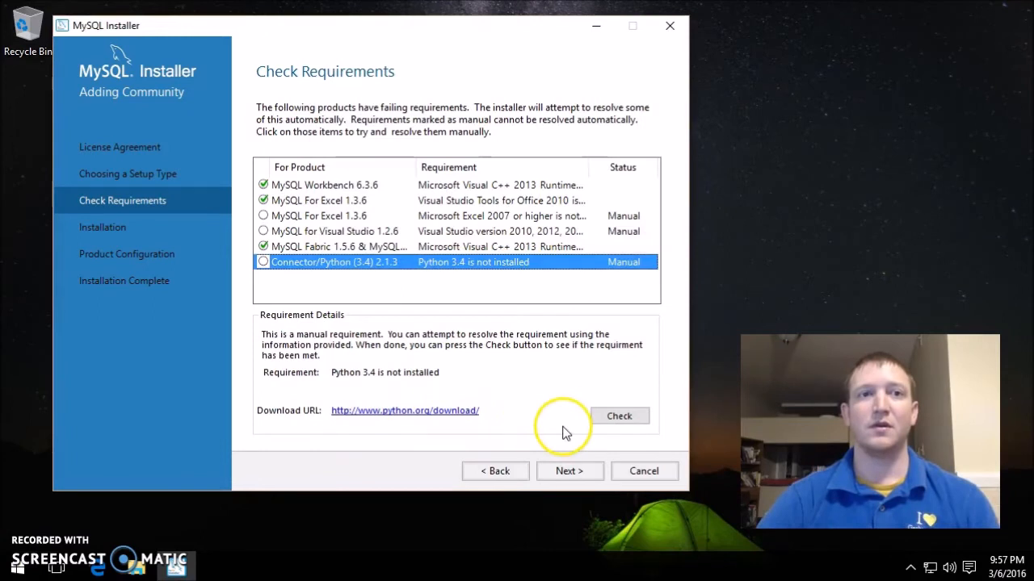
pyautogui.click(567, 471)
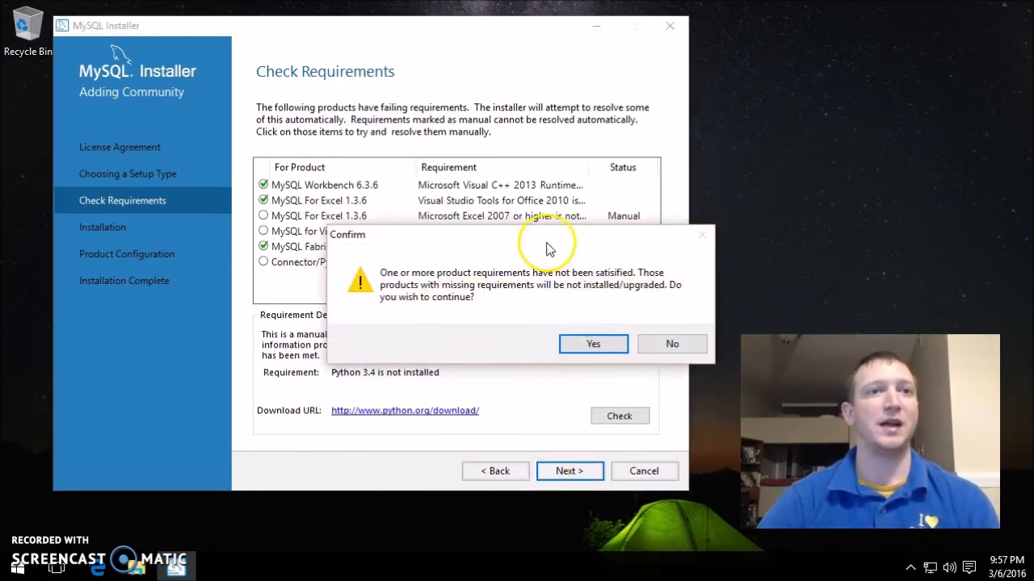
# - Proceed despite unmet requirements and install all eleven products, including MySQL Server 5.7.11 and Workbench 6.3.6
pyautogui.moveTo(473, 235); pyautogui.dragTo(331, 305)
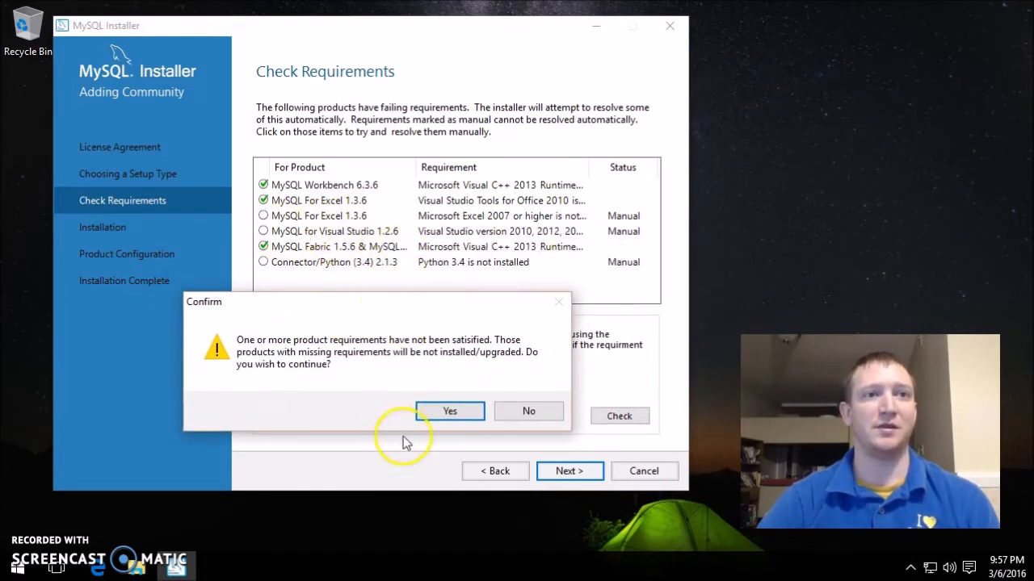
pyautogui.click(446, 412)
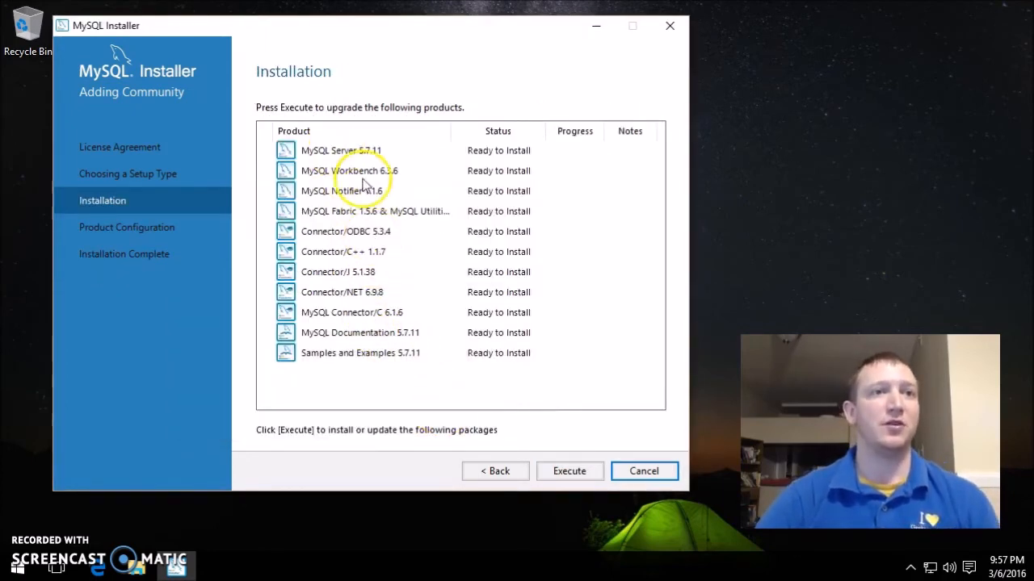
pyautogui.click(567, 477)
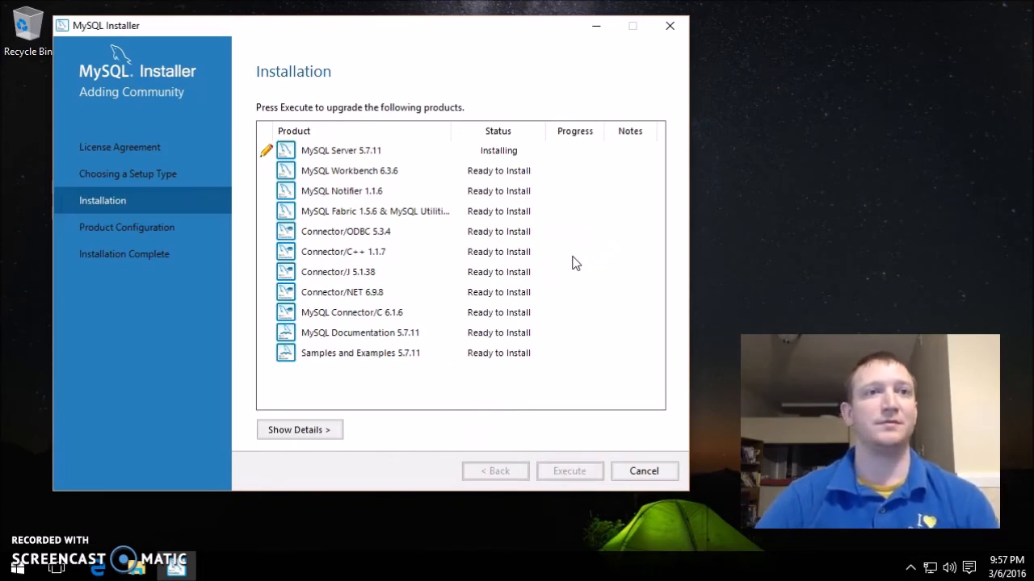
pyautogui.click(305, 432)
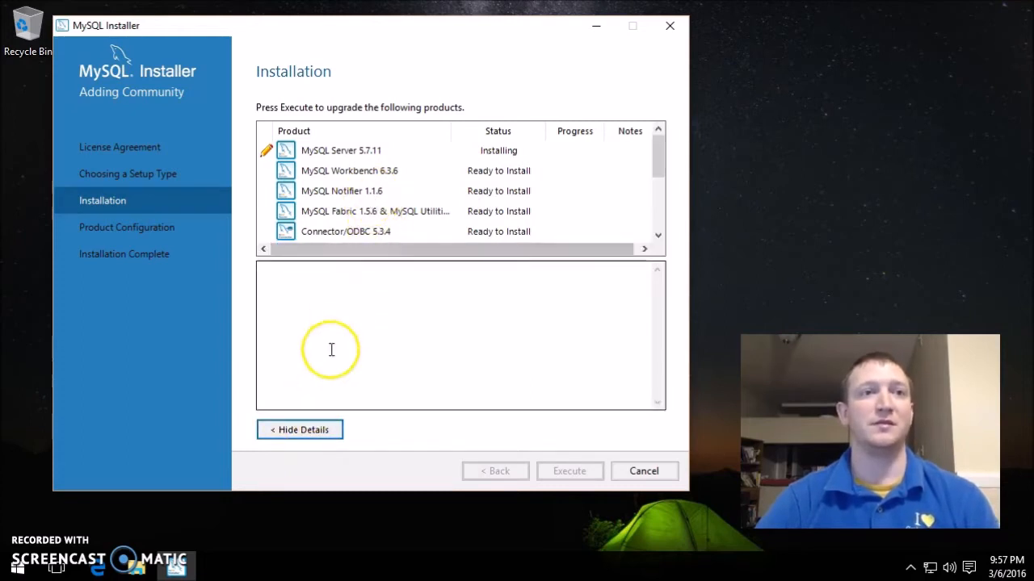
pyautogui.click(319, 431)
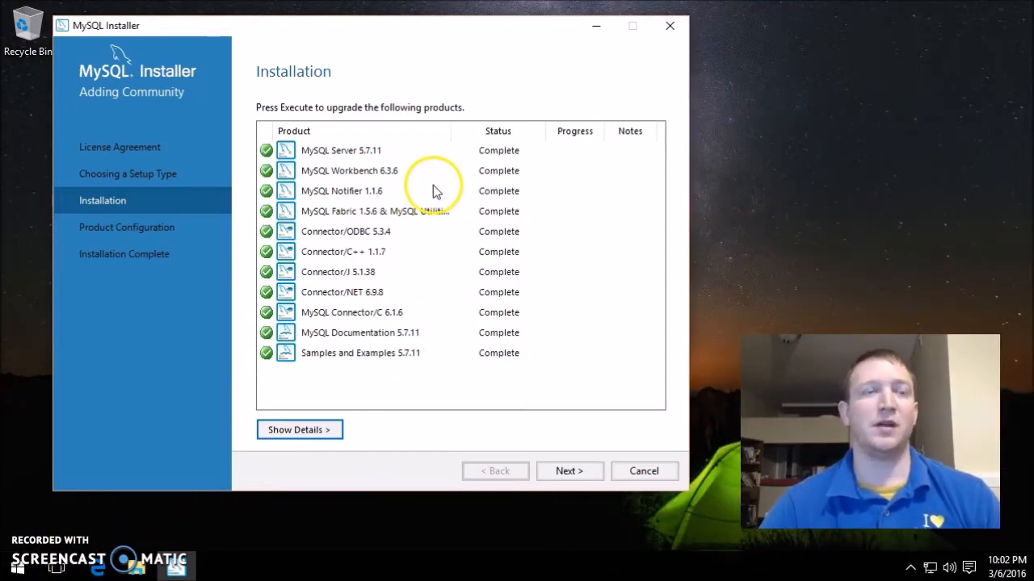
pyautogui.click(568, 472)
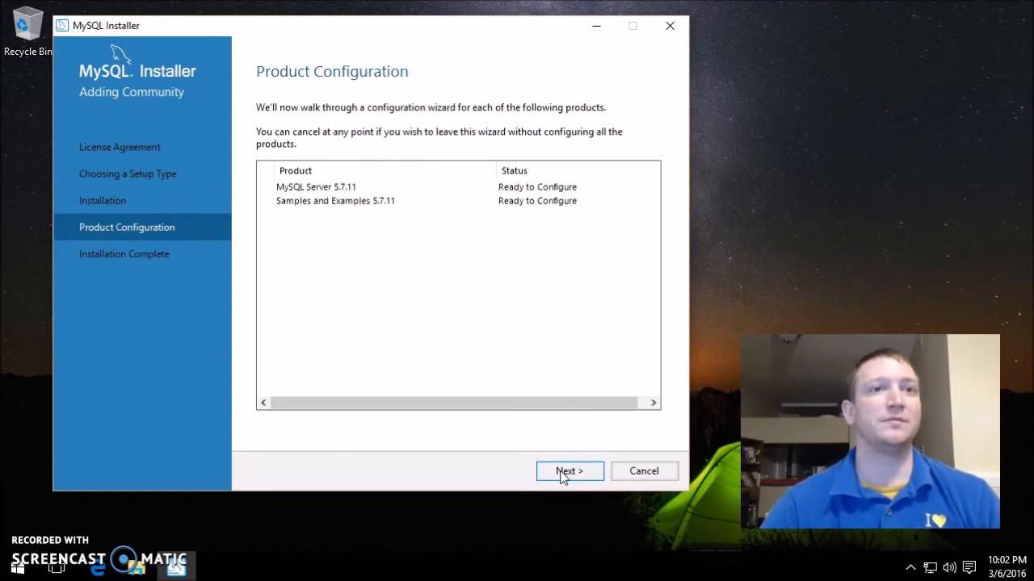
# - Turn on advanced options for MySQL Server 5.7.11 and enter the root password twice
pyautogui.click(563, 475)
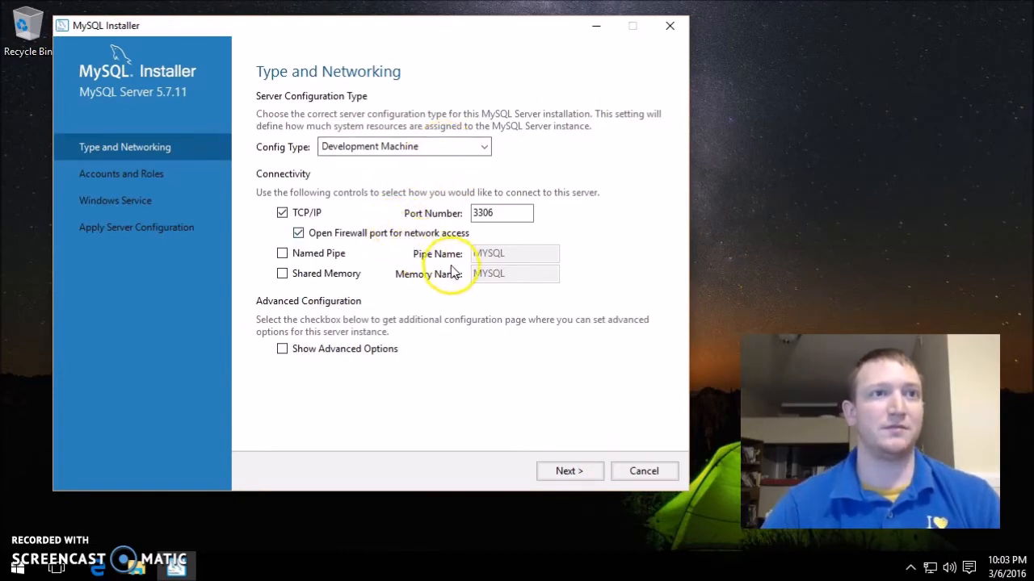
pyautogui.click(389, 354)
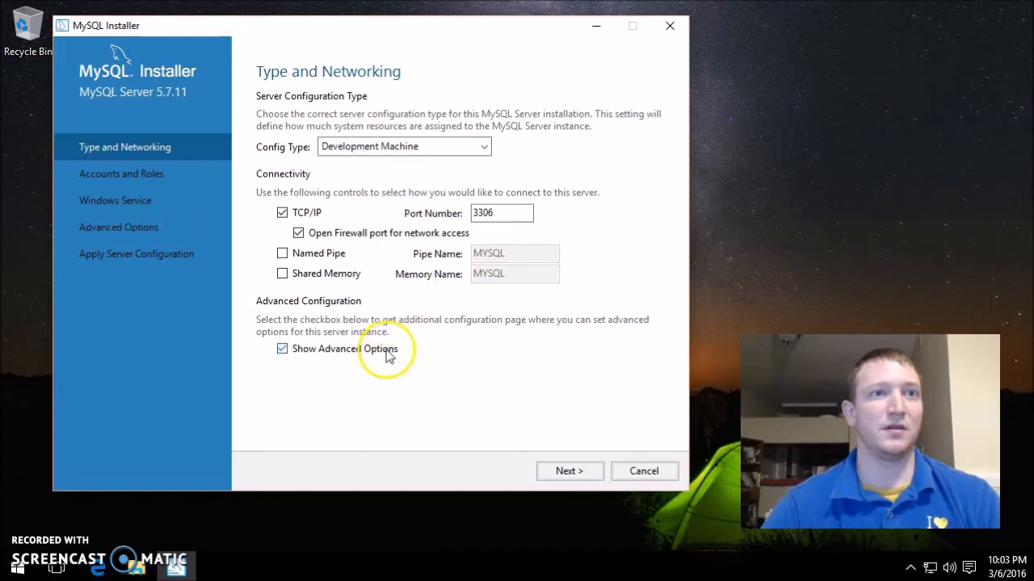
pyautogui.click(579, 471)
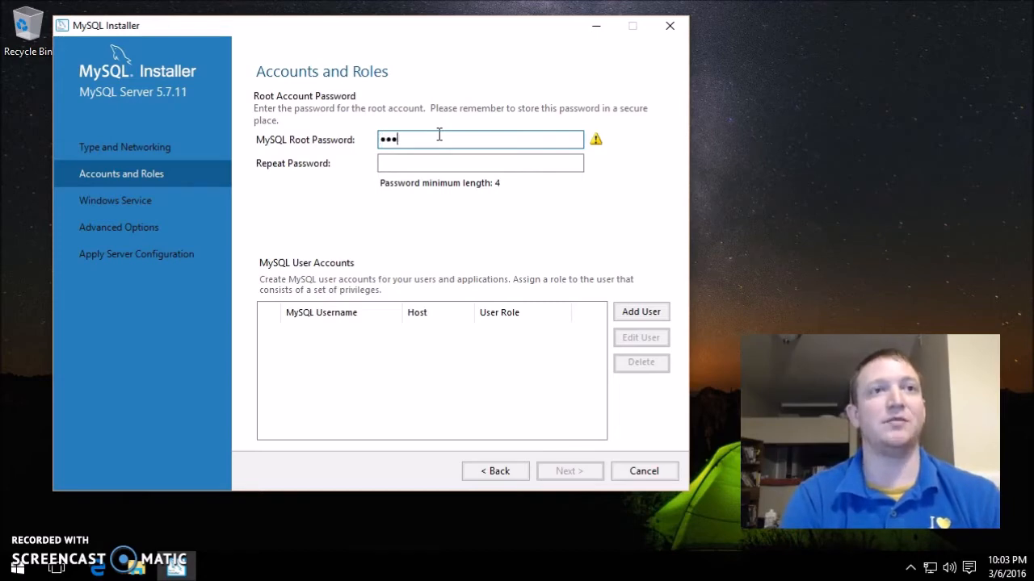
pyautogui.write('in')
pyautogui.press('Tab')
pyautogui.write('admin')
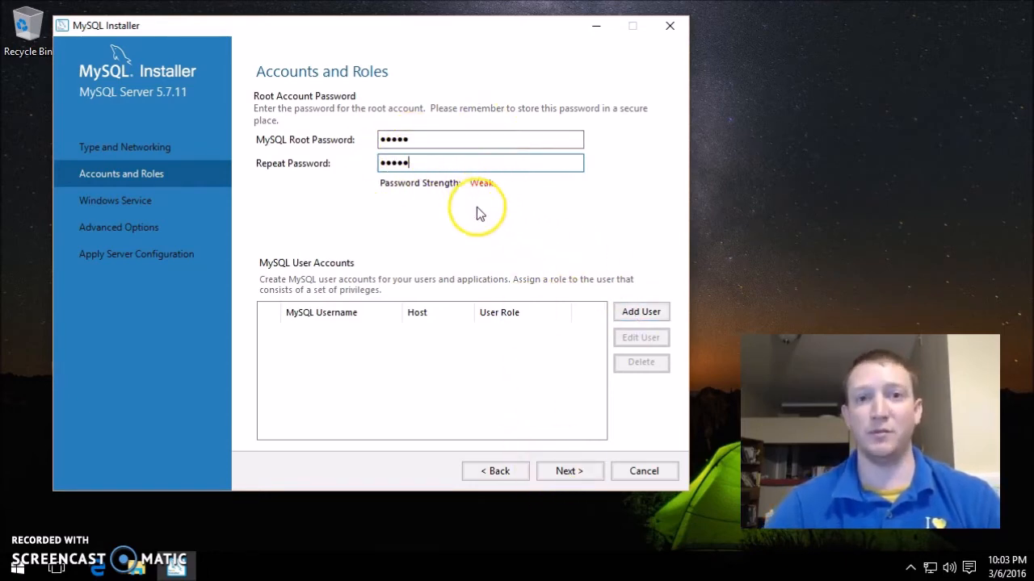
pyautogui.click(569, 473)
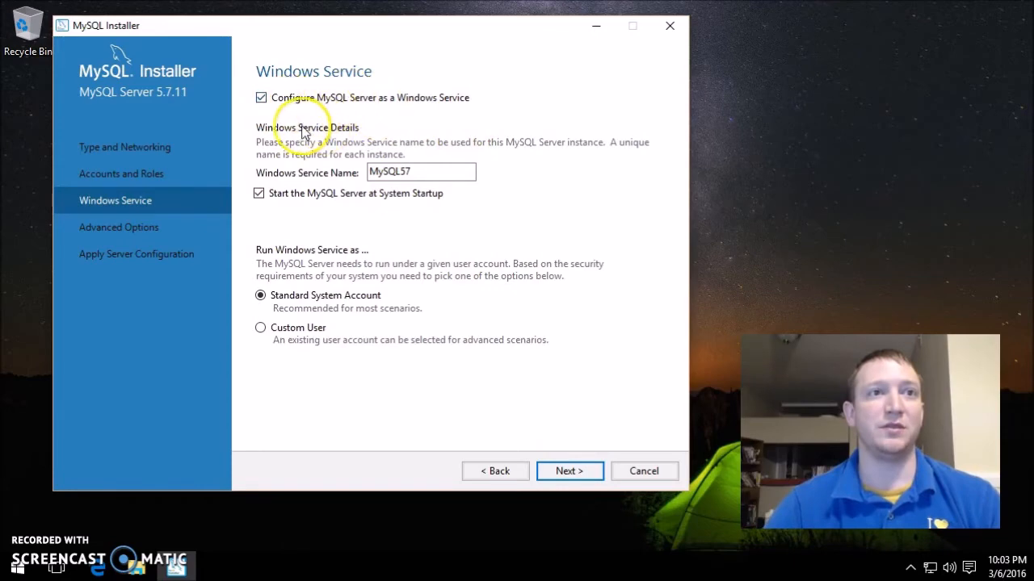
# - Keep MySQL57 as the service name and the default logs, with Slow Query Log at 10 seconds
pyautogui.click(433, 172)
pyautogui.moveTo(434, 172); pyautogui.dragTo(346, 170)
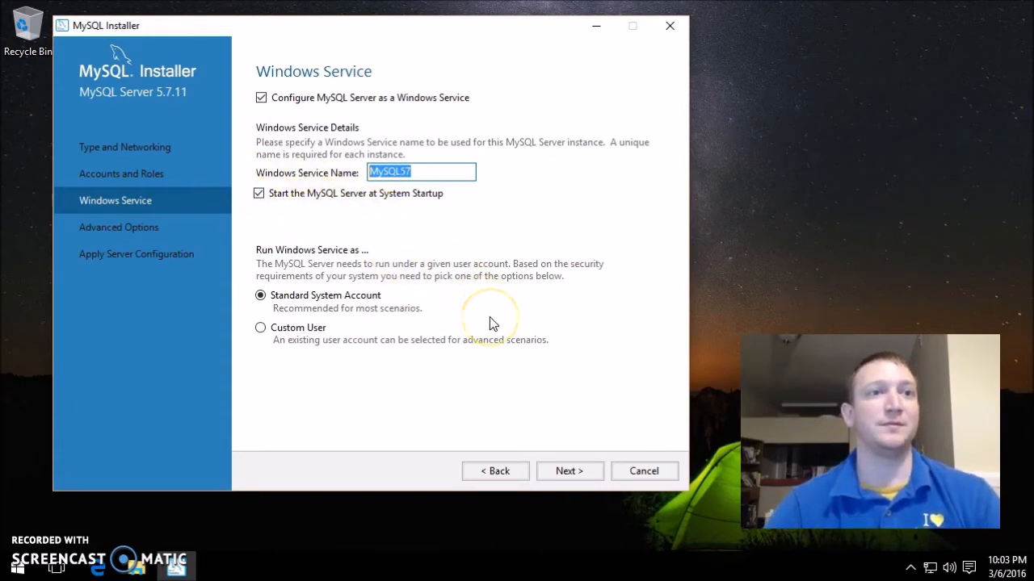
pyautogui.click(567, 471)
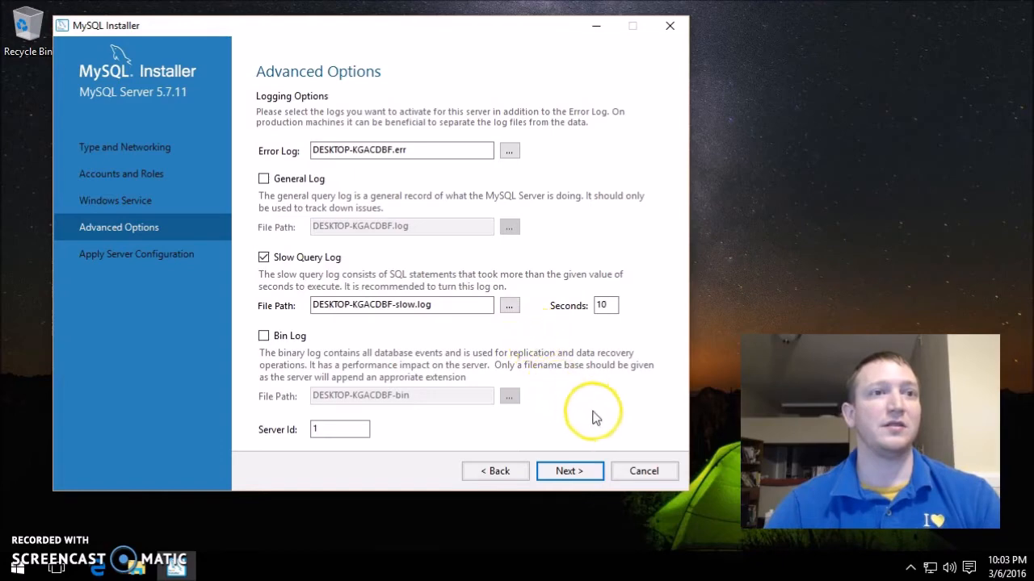
pyautogui.click(568, 470)
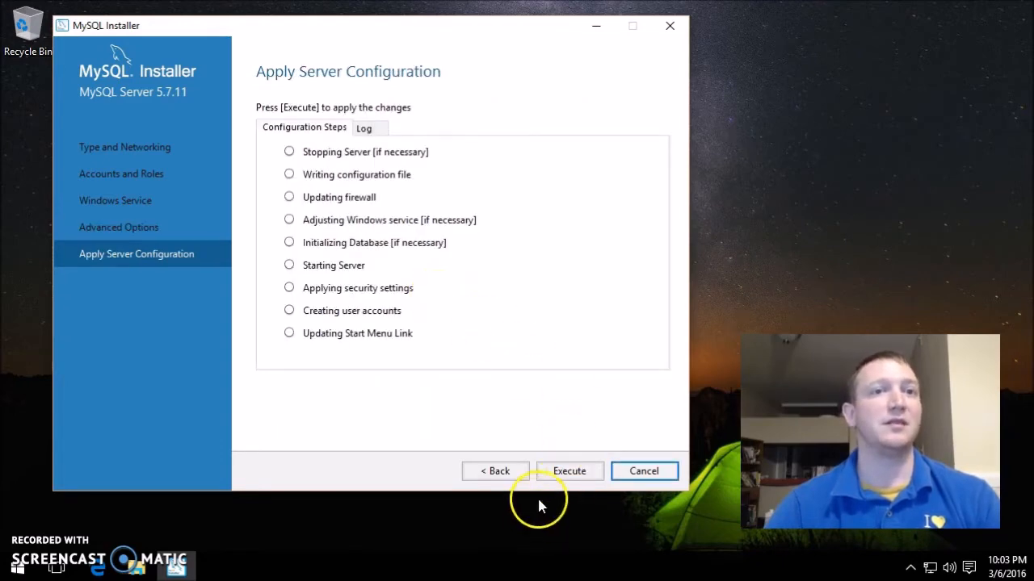
# - Execute the MySQL Server 5.7.11 configuration, wait through the delay, and finish once all steps succeed
pyautogui.click(575, 473)
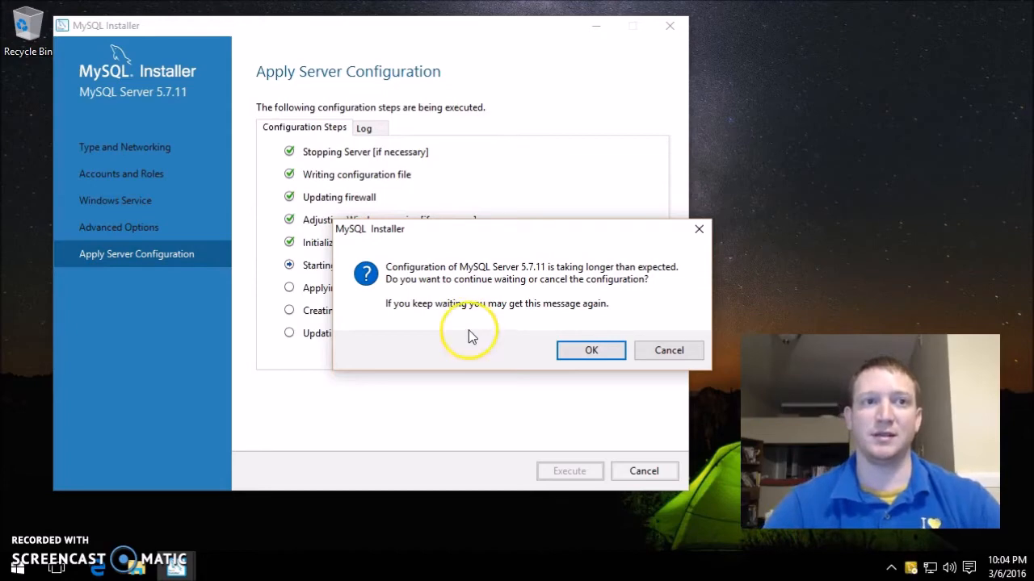
pyautogui.click(591, 350)
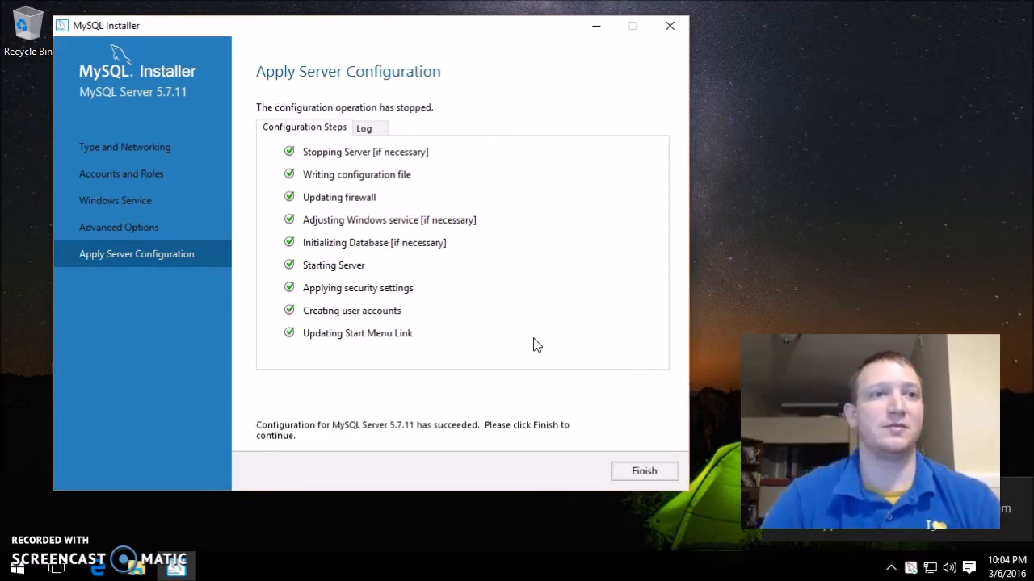
pyautogui.click(638, 469)
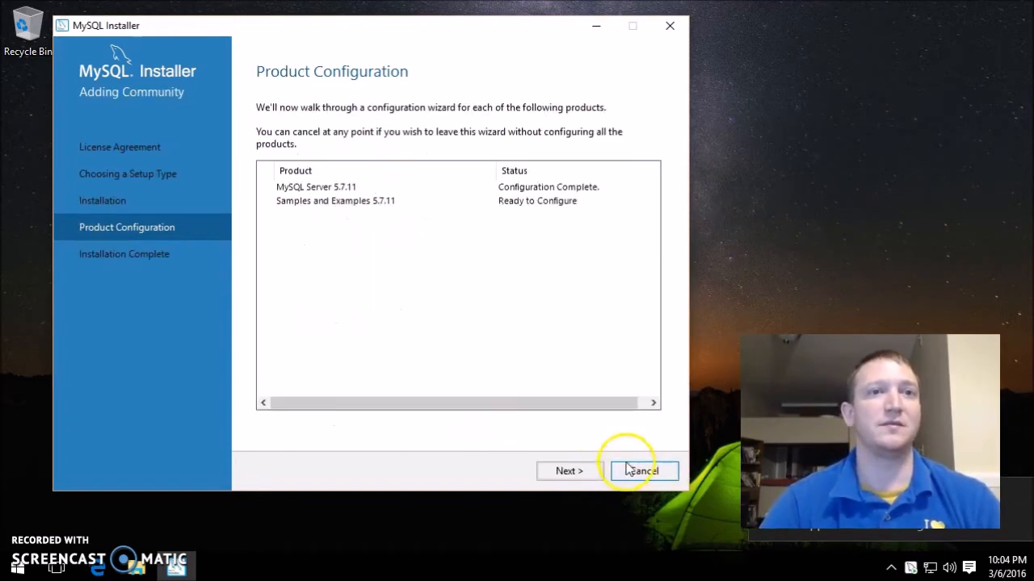
# - Verify the root credentials, apply the Samples and Examples 5.7.11 configuration, and reach Installation Complete
pyautogui.click(568, 472)
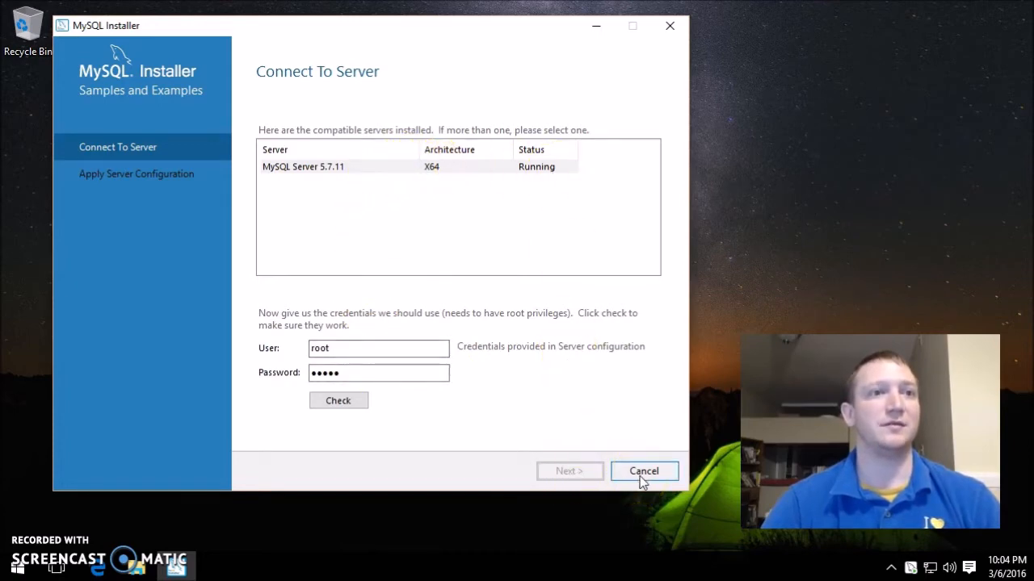
pyautogui.click(339, 400)
pyautogui.click(562, 472)
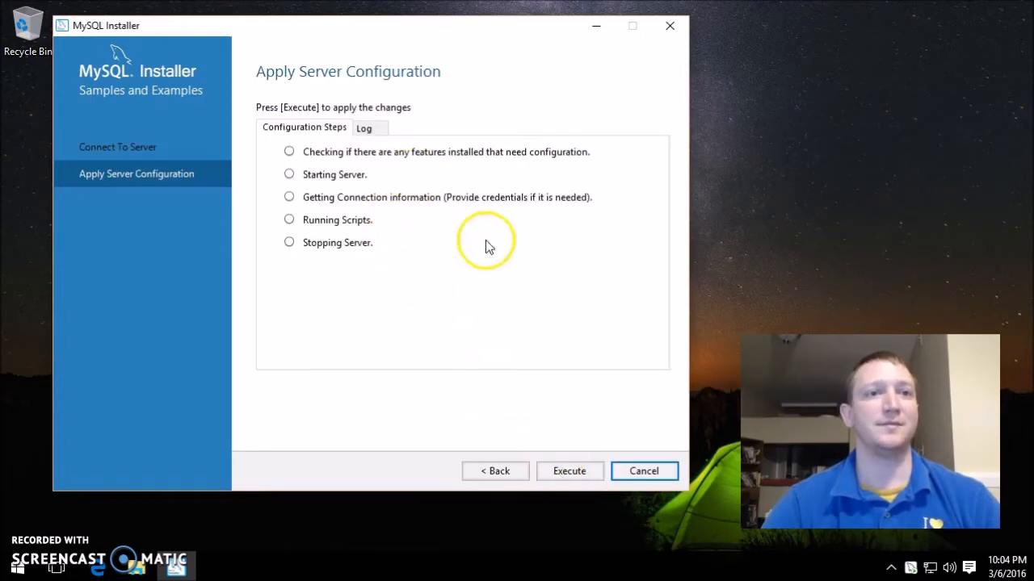
pyautogui.click(565, 471)
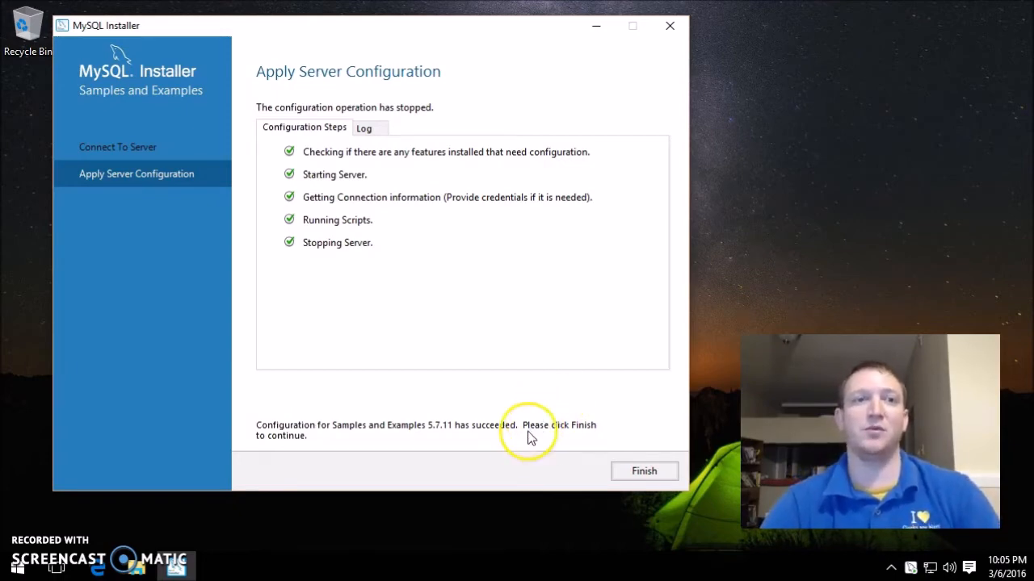
pyautogui.click(645, 470)
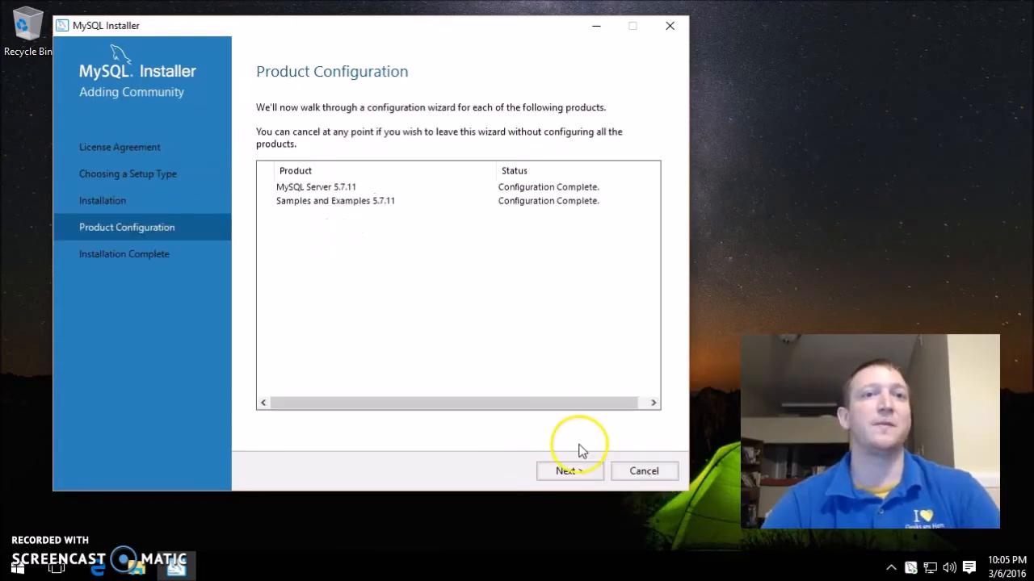
pyautogui.click(565, 472)
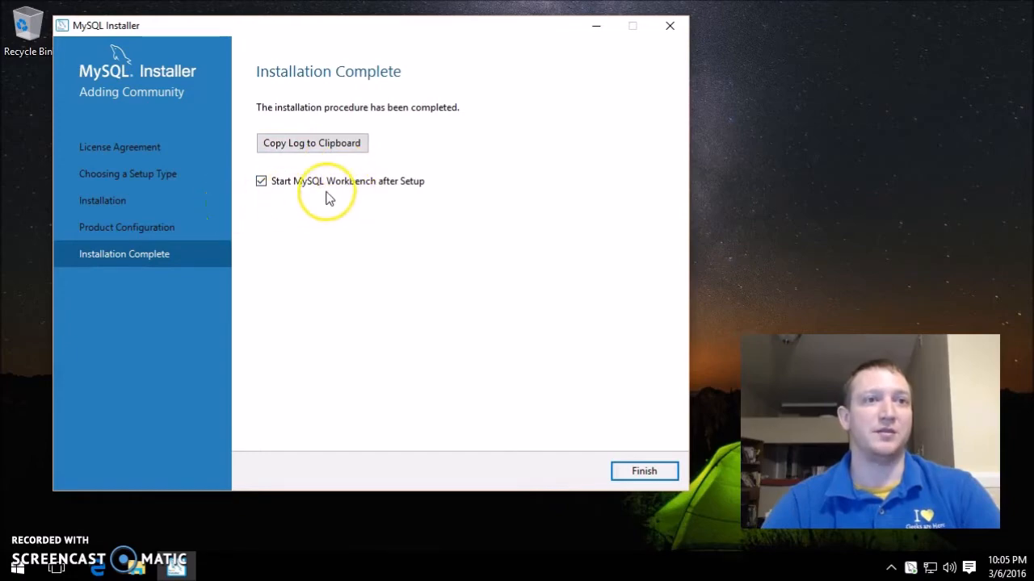
# - Finish the installer with Start MySQL Workbench after Setup ticked so Workbench launches
pyautogui.click(616, 470)
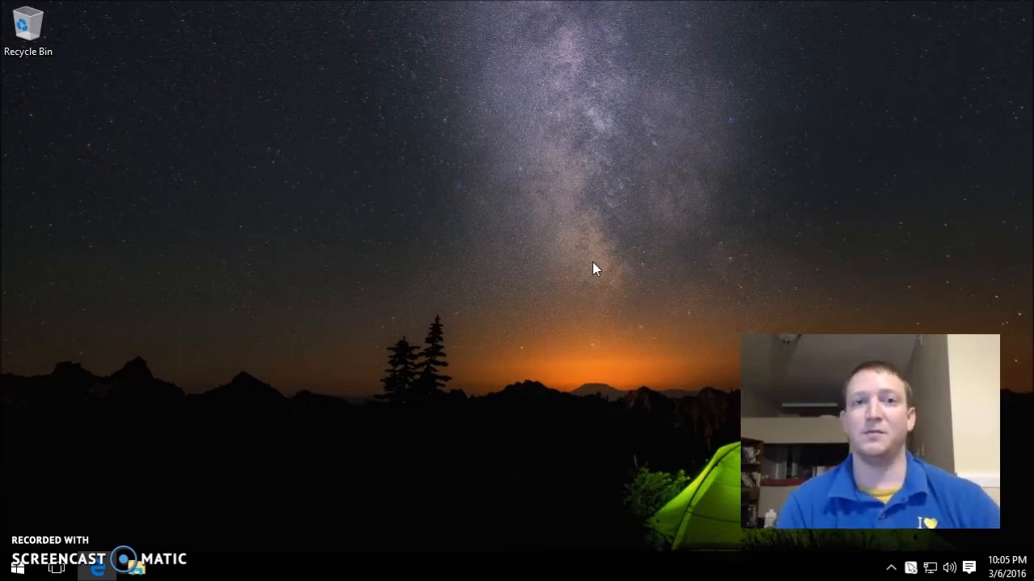
pyautogui.click(584, 272)
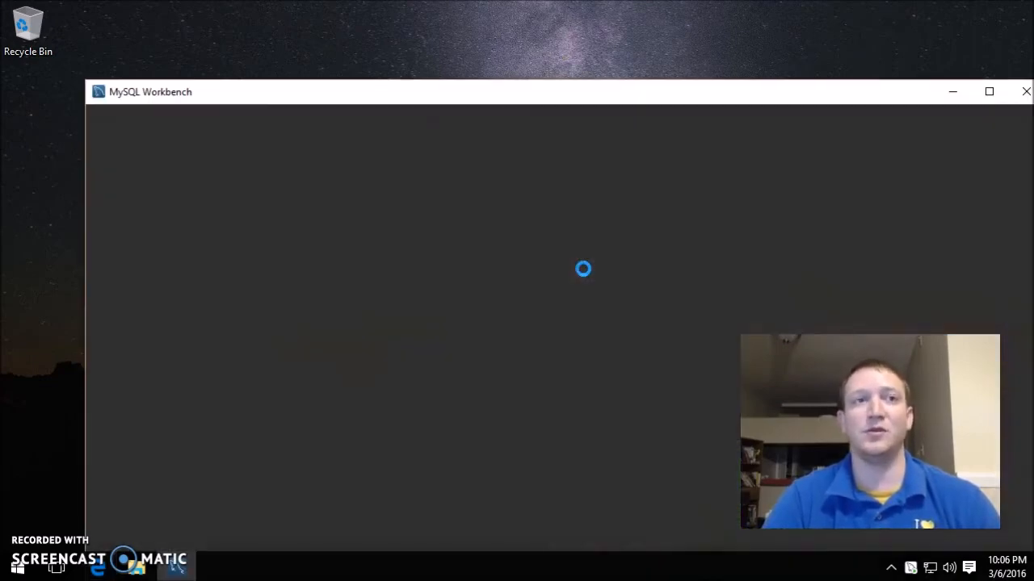
# - Maximize Workbench and open Local instance MySQL57, entering the root password to connect
pyautogui.click(651, 256)
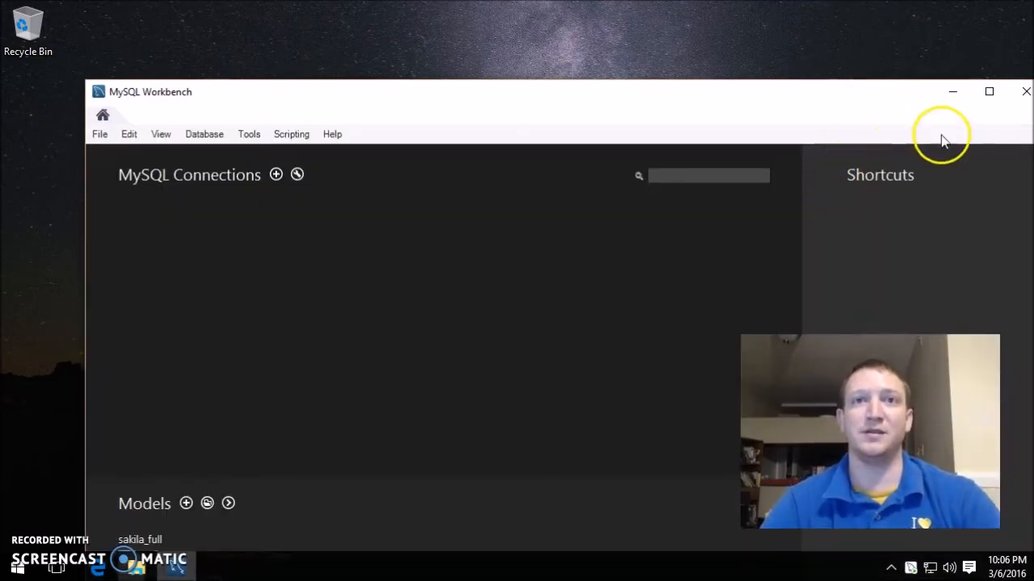
pyautogui.click(987, 93)
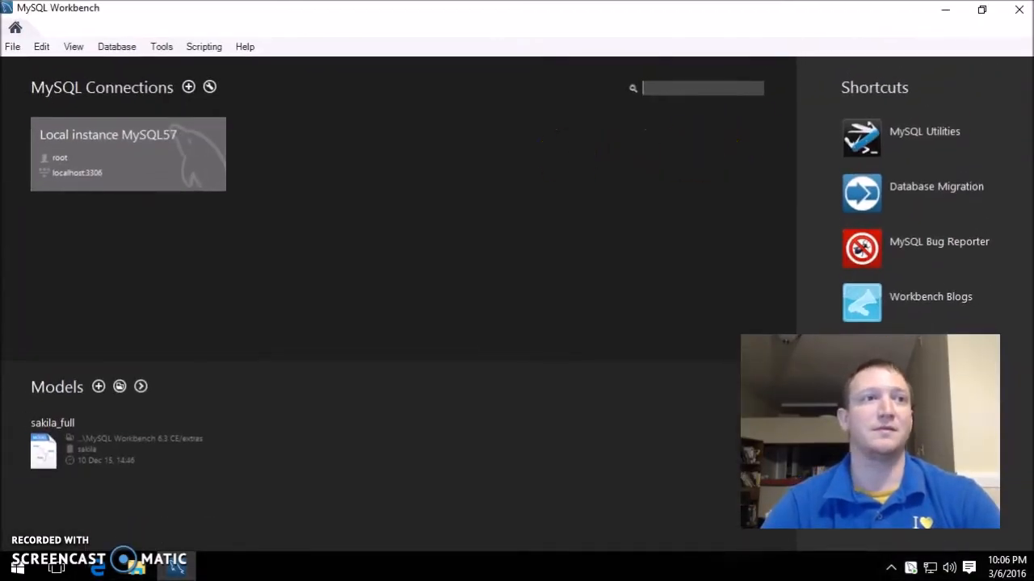
pyautogui.click(71, 171)
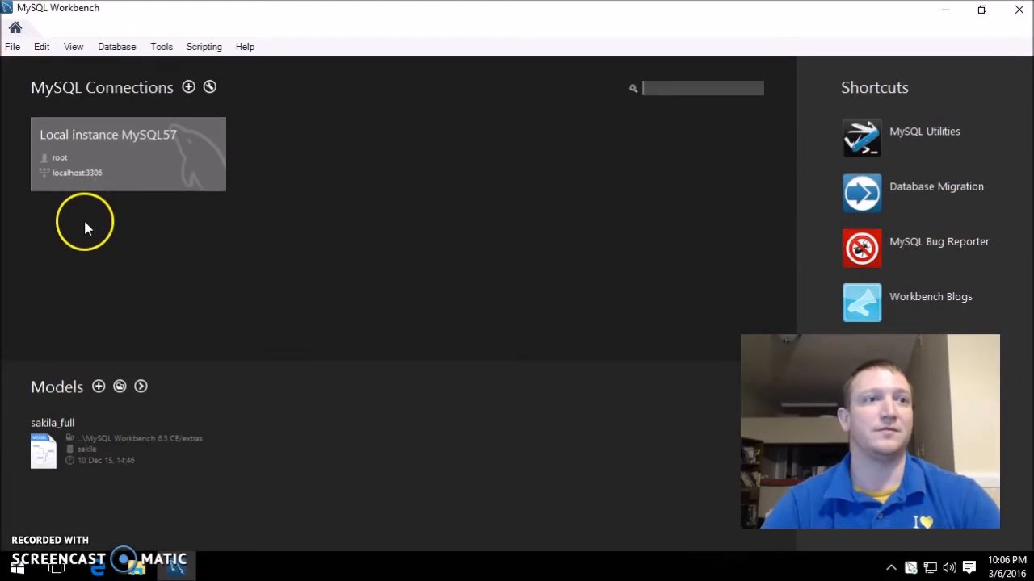
pyautogui.click(188, 87)
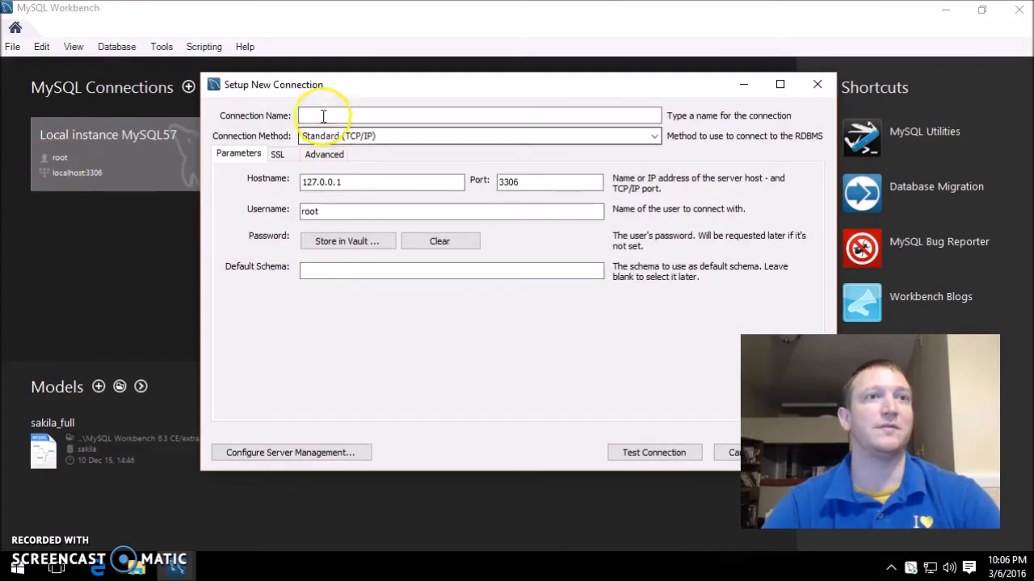
pyautogui.press('Escape')
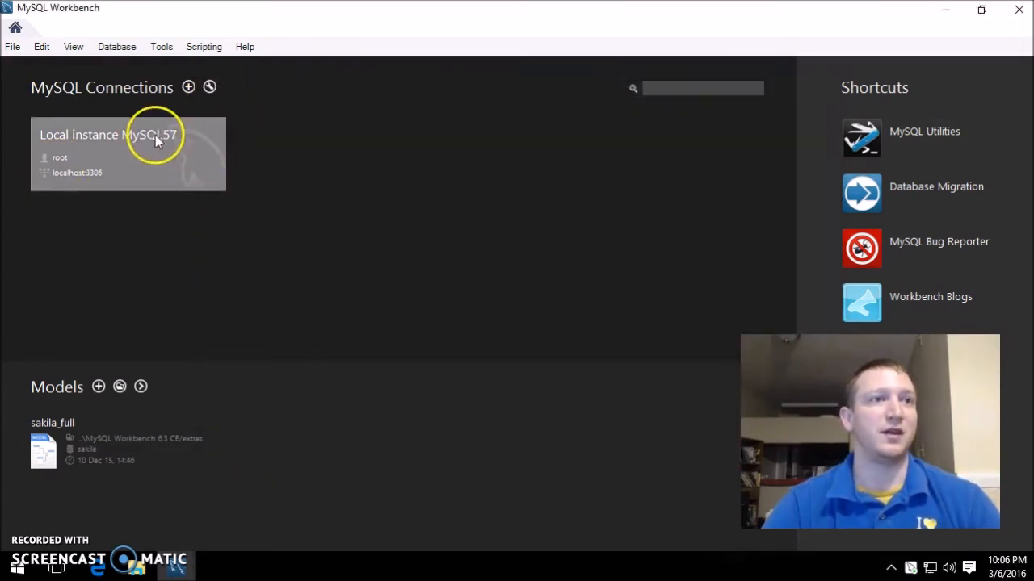
pyautogui.click(155, 135)
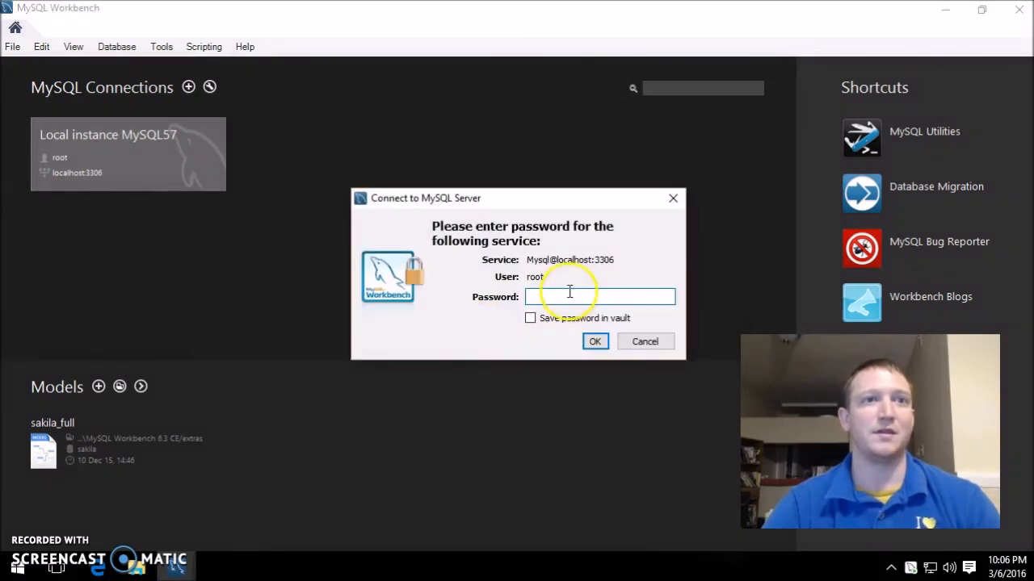
pyautogui.write('*****')
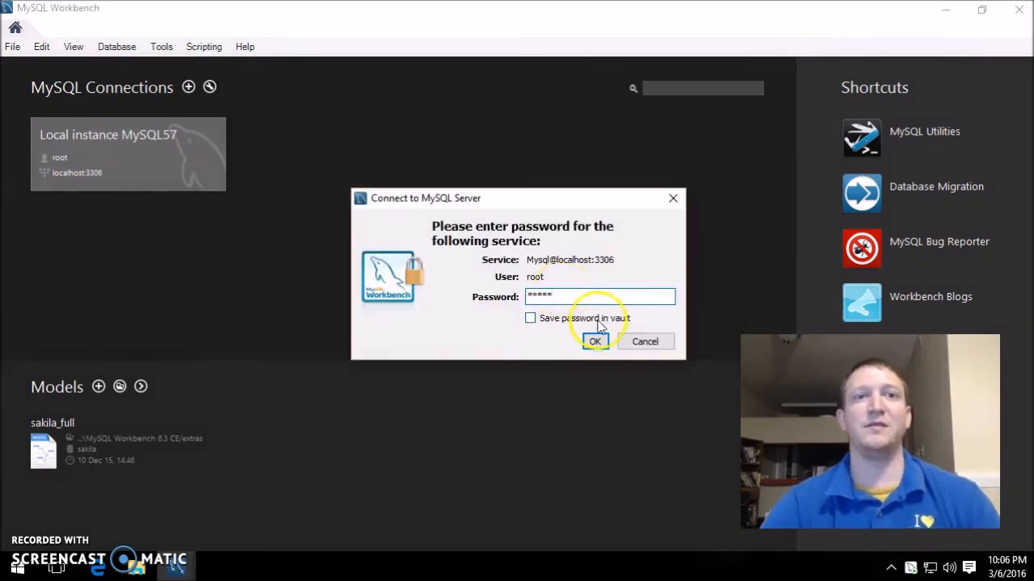
pyautogui.click(595, 341)
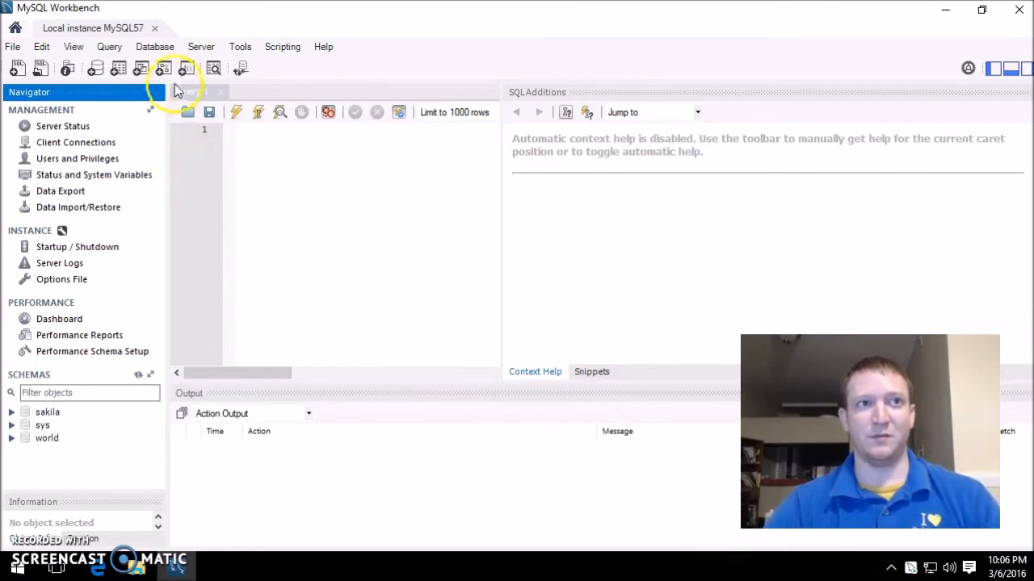
# - Show the rows of the sakila actor table with Select Rows - Limit 1000
pyautogui.click(165, 50)
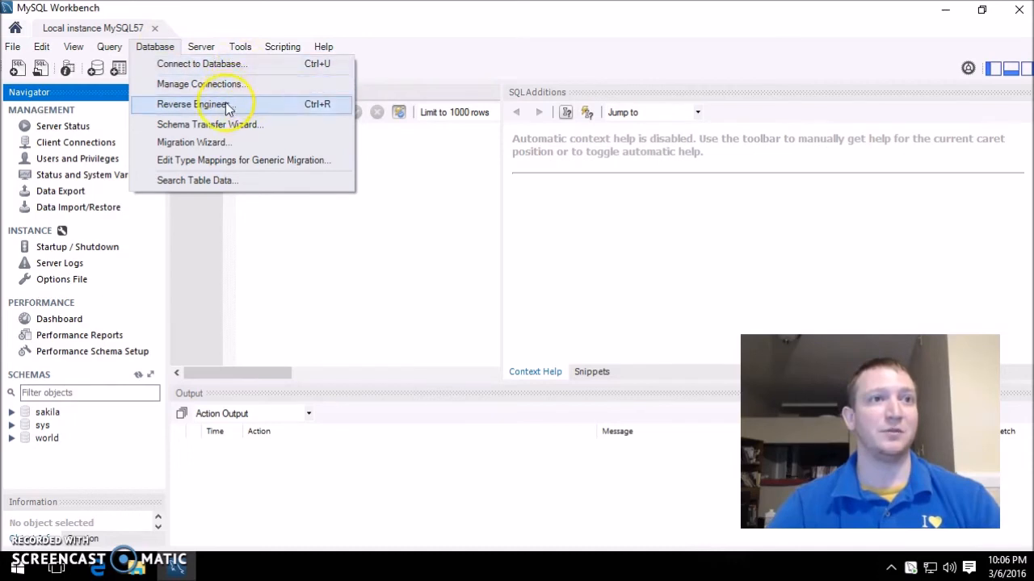
pyautogui.click(36, 49)
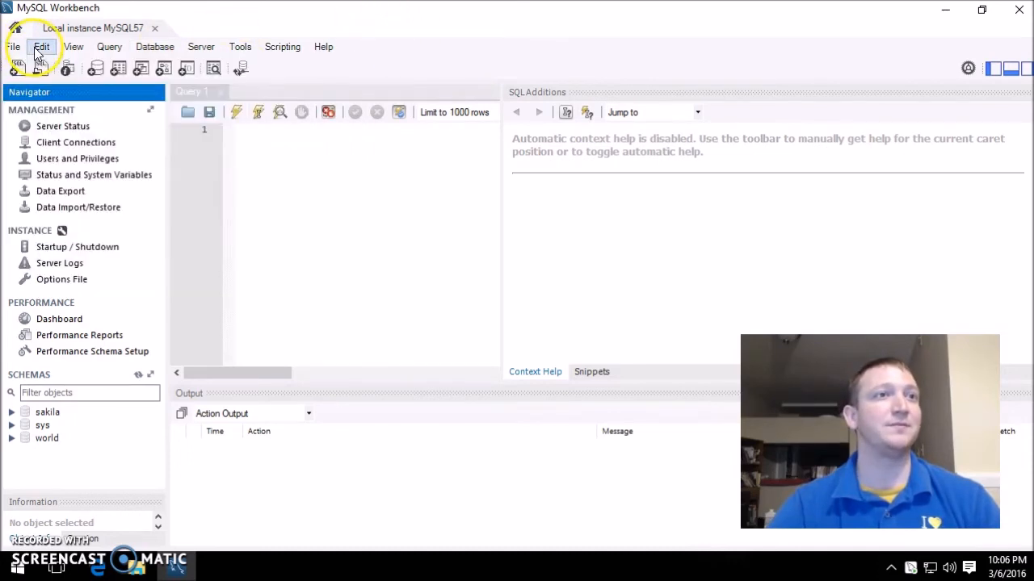
pyautogui.click(111, 50)
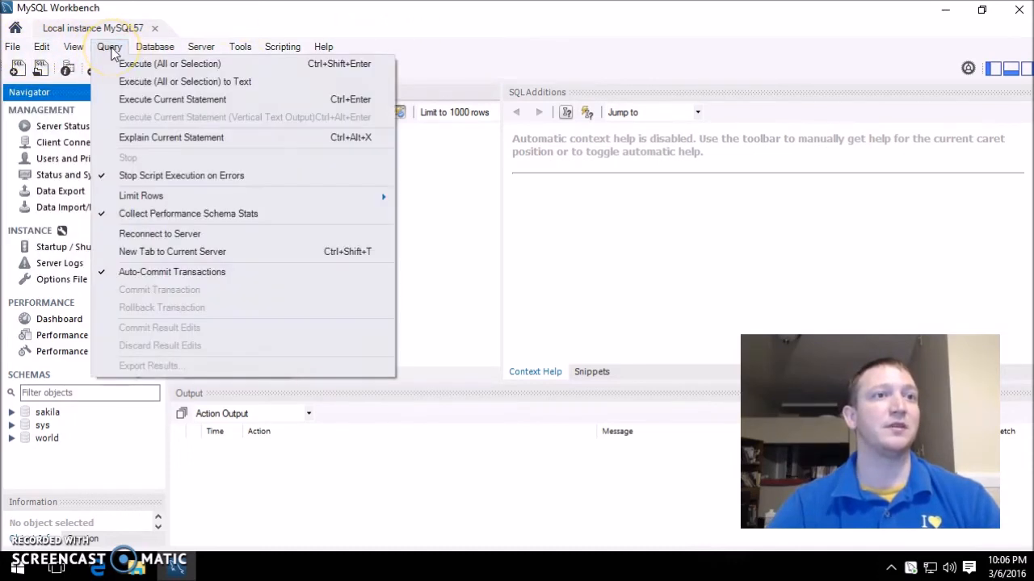
pyautogui.click(110, 50)
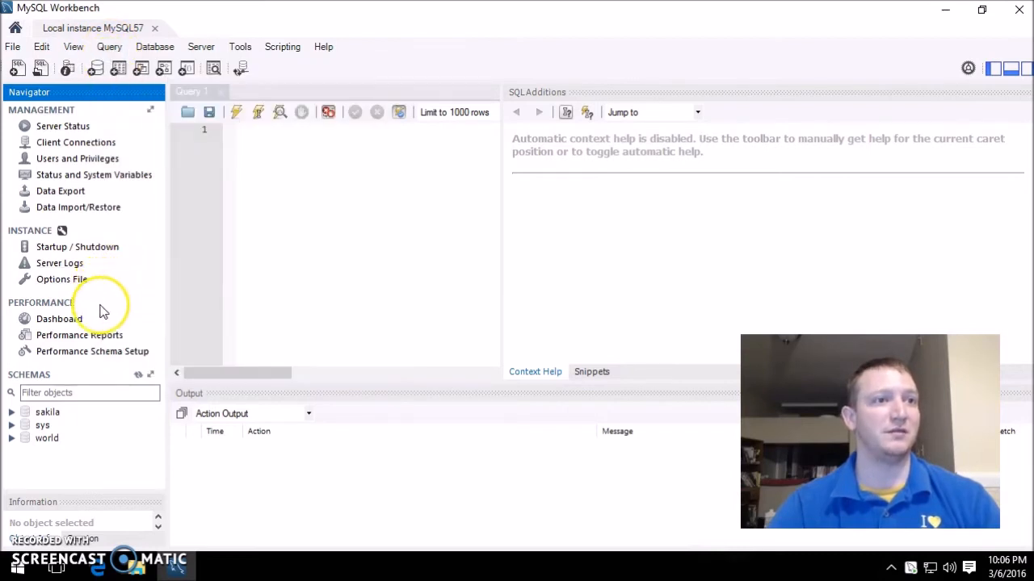
pyautogui.click(46, 415)
pyautogui.doubleClick(46, 413)
pyautogui.doubleClick(63, 425)
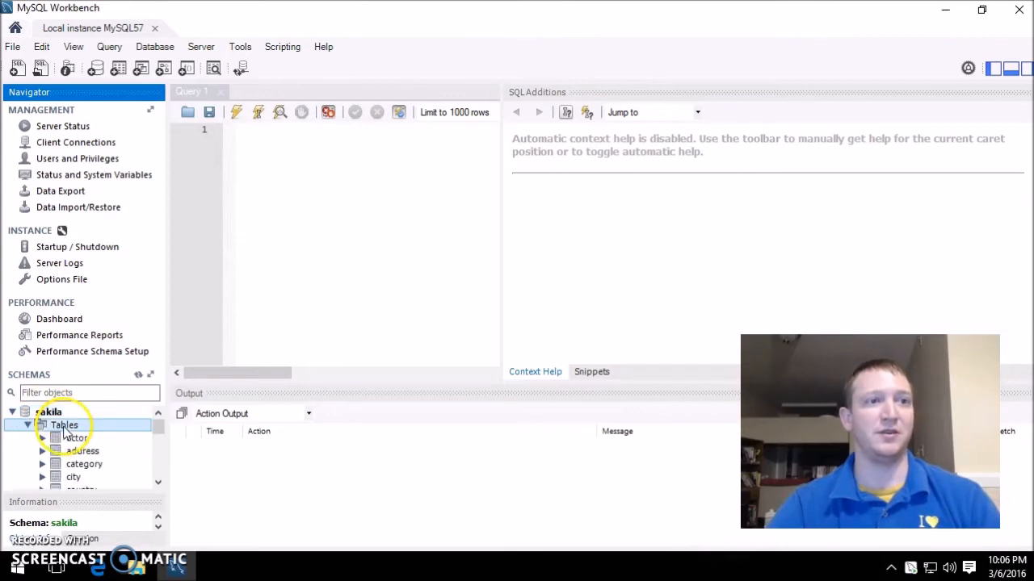
pyautogui.rightClick(84, 441)
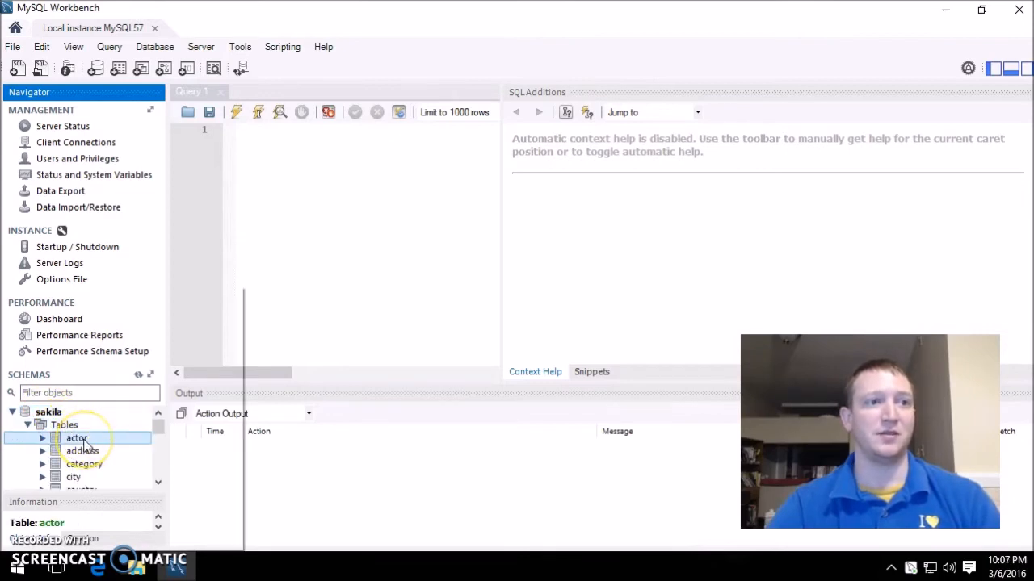
pyautogui.click(176, 294)
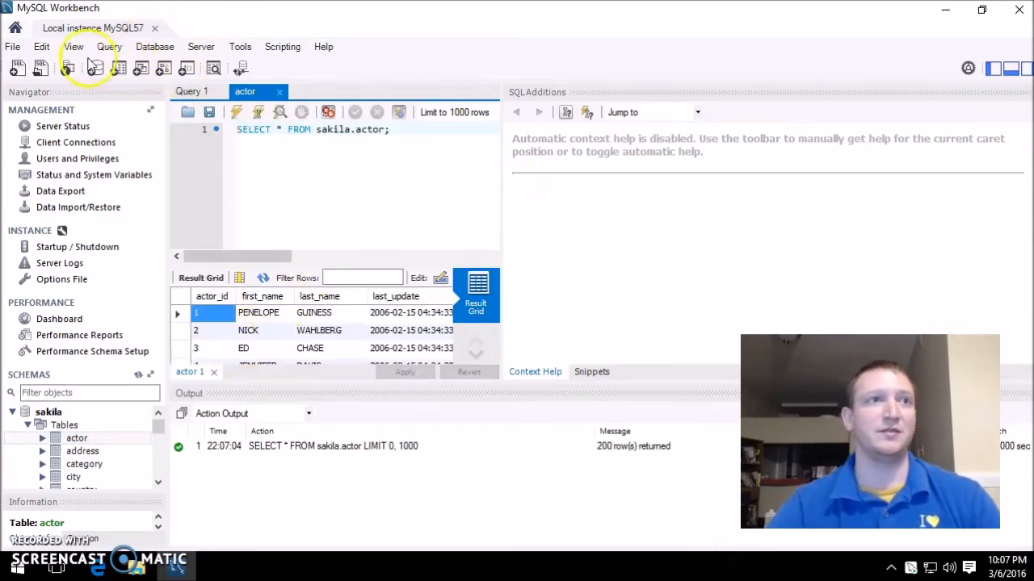
# - Quit MySQL Workbench through File > Exit
pyautogui.click(74, 48)
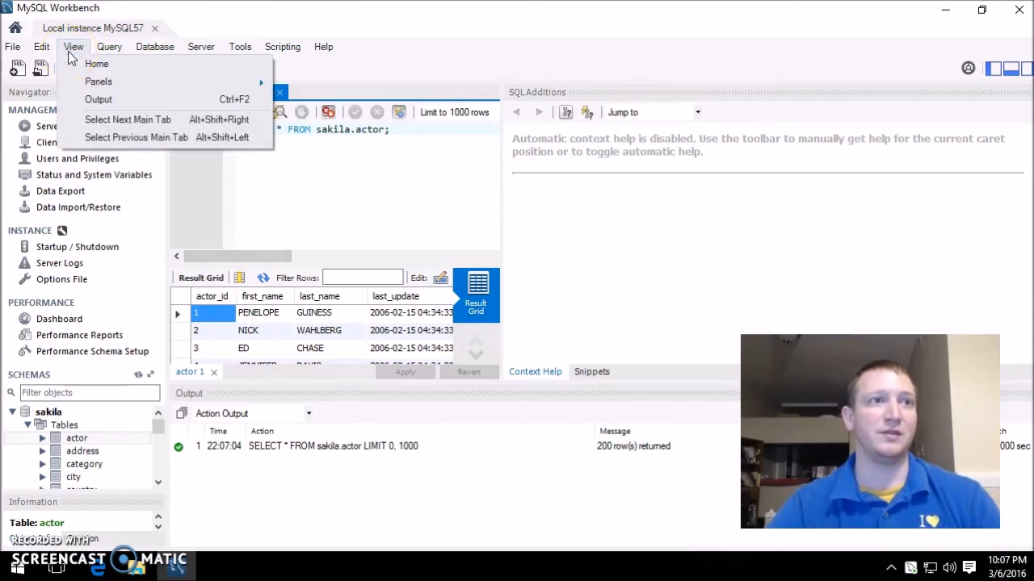
pyautogui.click(125, 86)
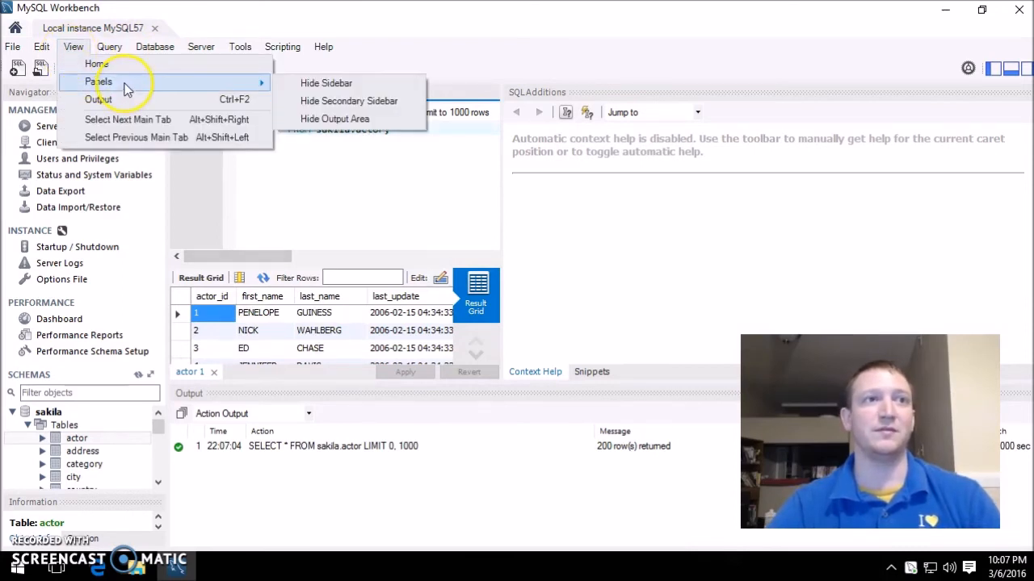
pyautogui.click(74, 47)
pyautogui.click(16, 49)
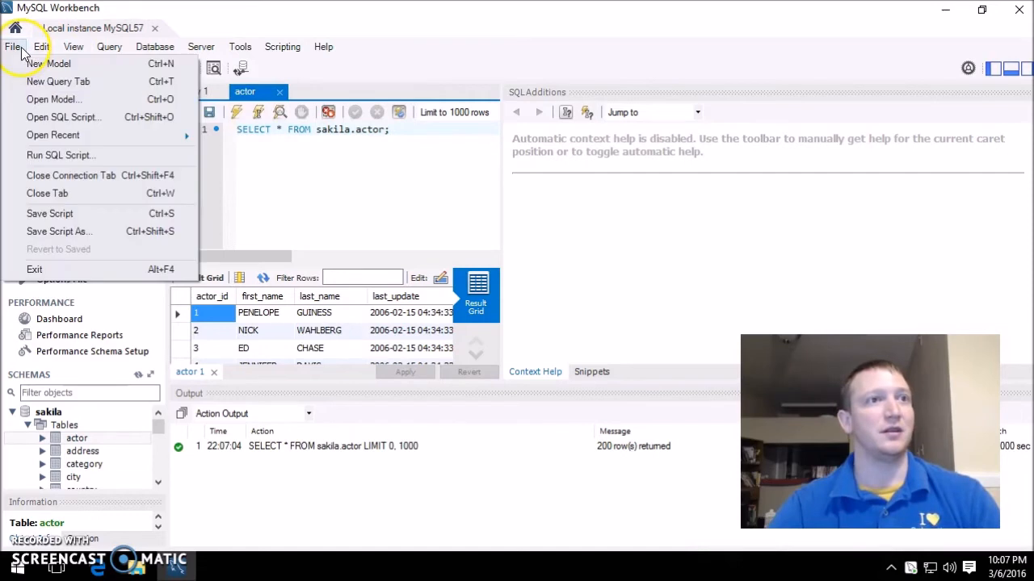
pyautogui.click(104, 273)
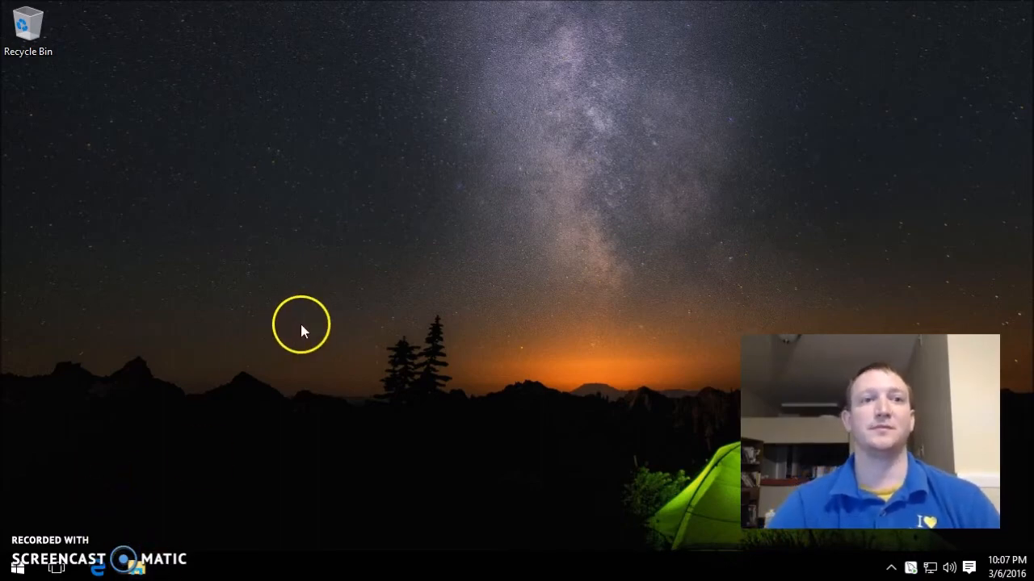
# - Browse File Explorer to C:\php and open php.ini in Notepad with Edit
pyautogui.press('super+e')
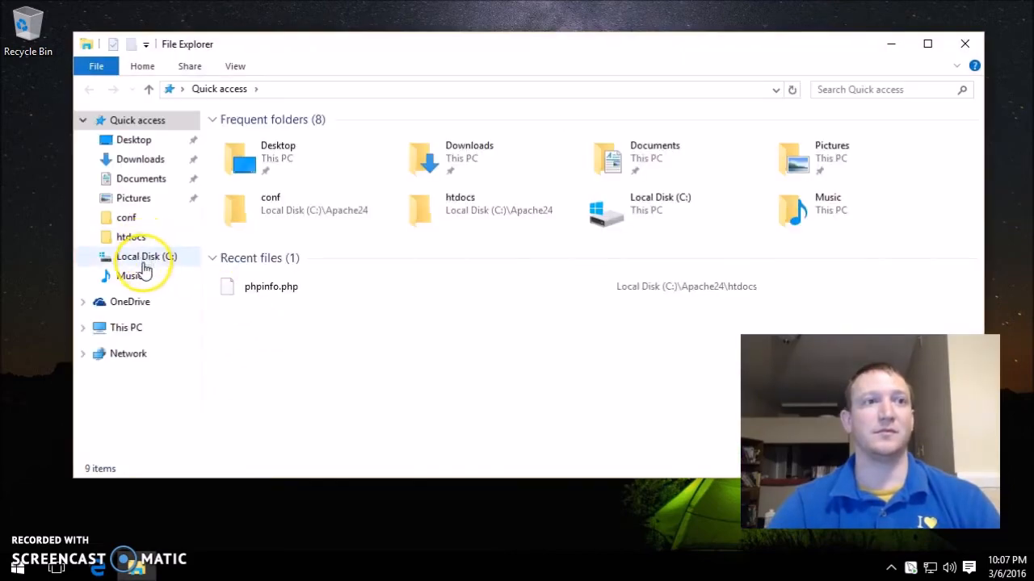
pyautogui.click(126, 218)
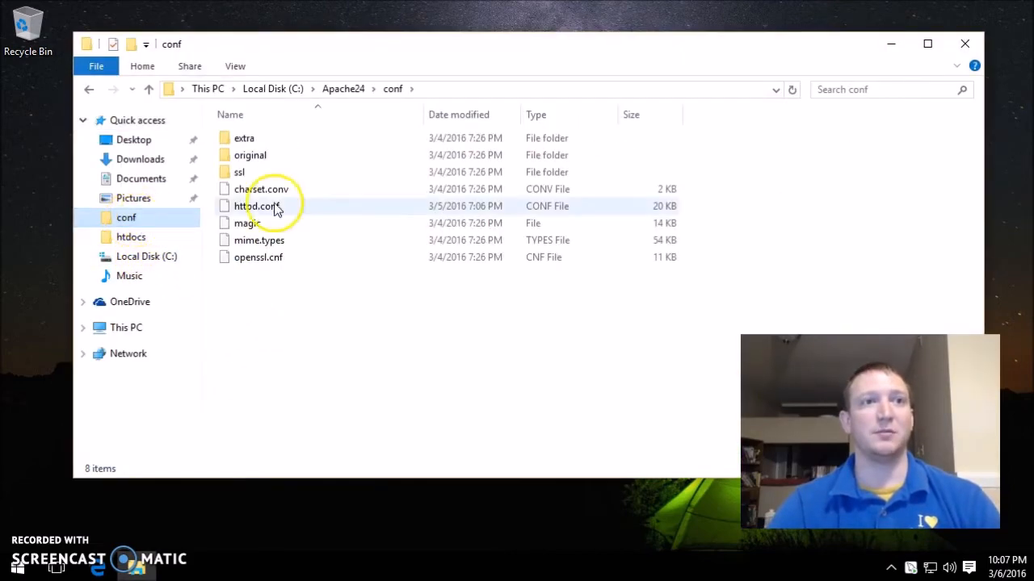
pyautogui.click(358, 87)
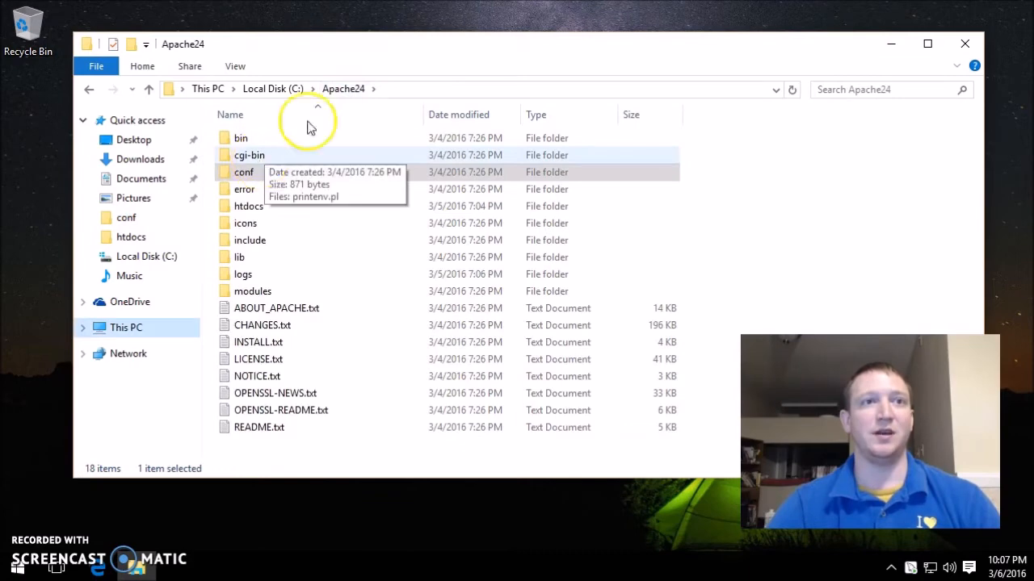
pyautogui.click(295, 92)
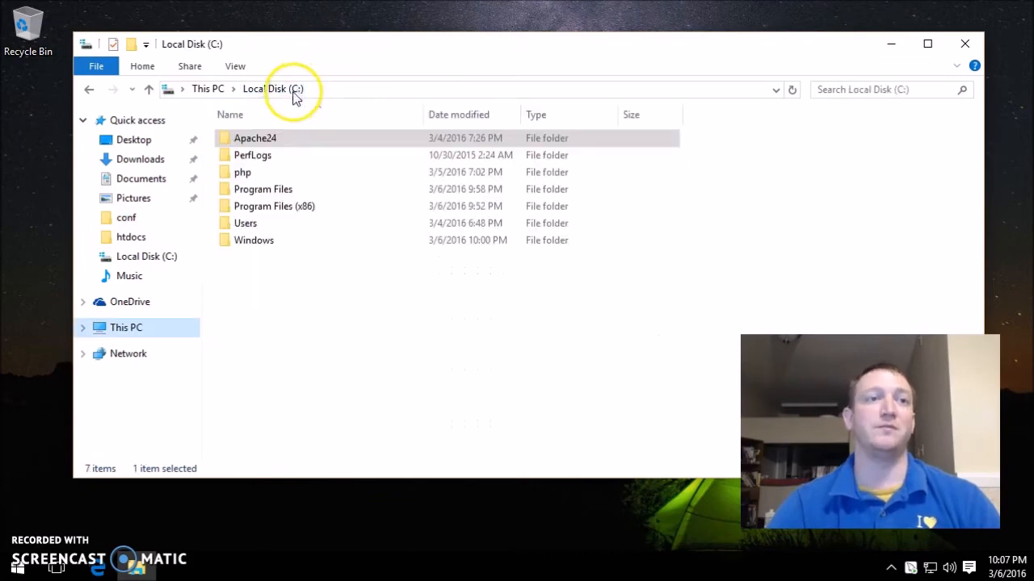
pyautogui.doubleClick(272, 176)
pyautogui.scroll(-6, 299, 254)
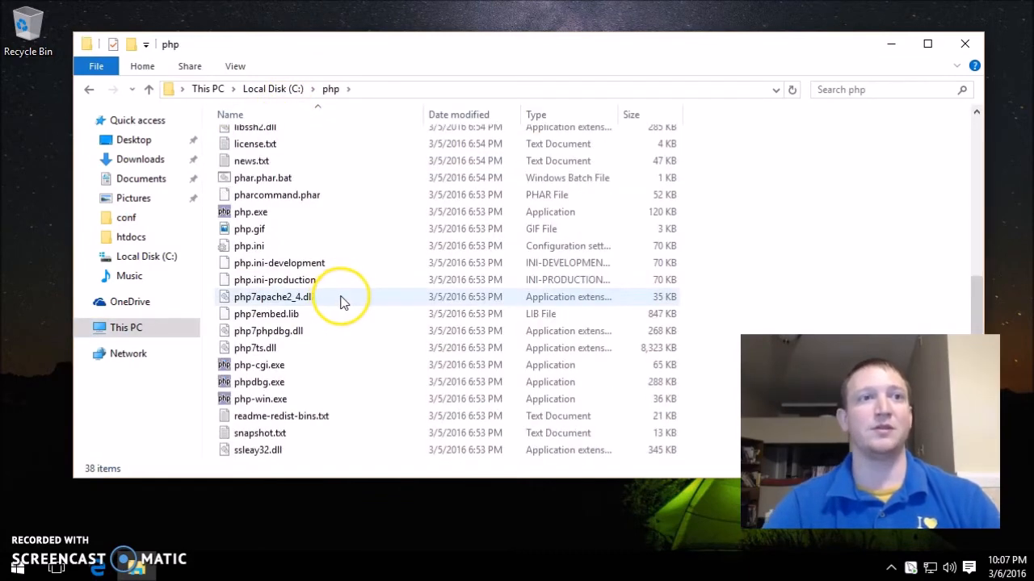
pyautogui.doubleClick(260, 247)
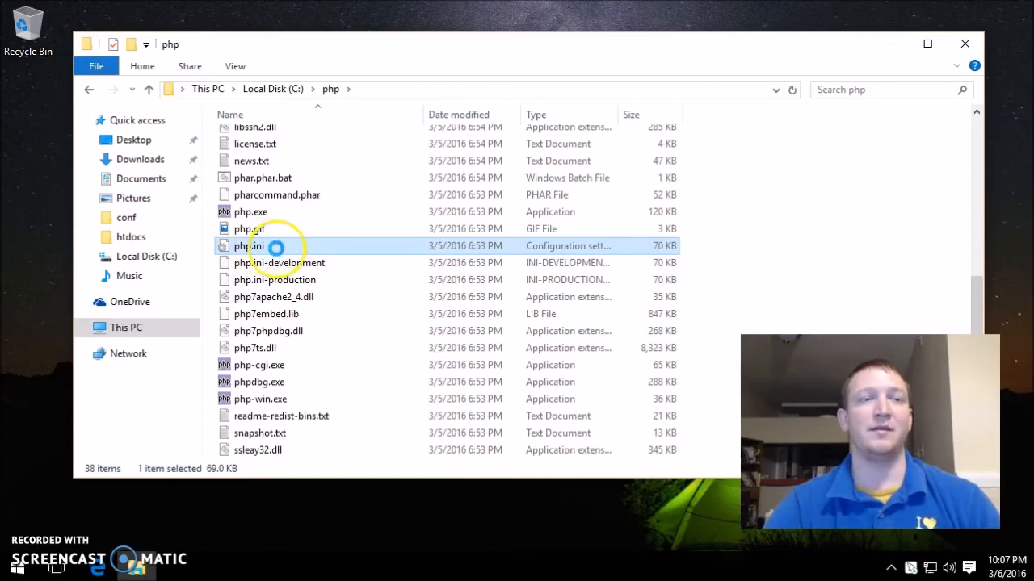
pyautogui.rightClick(276, 248)
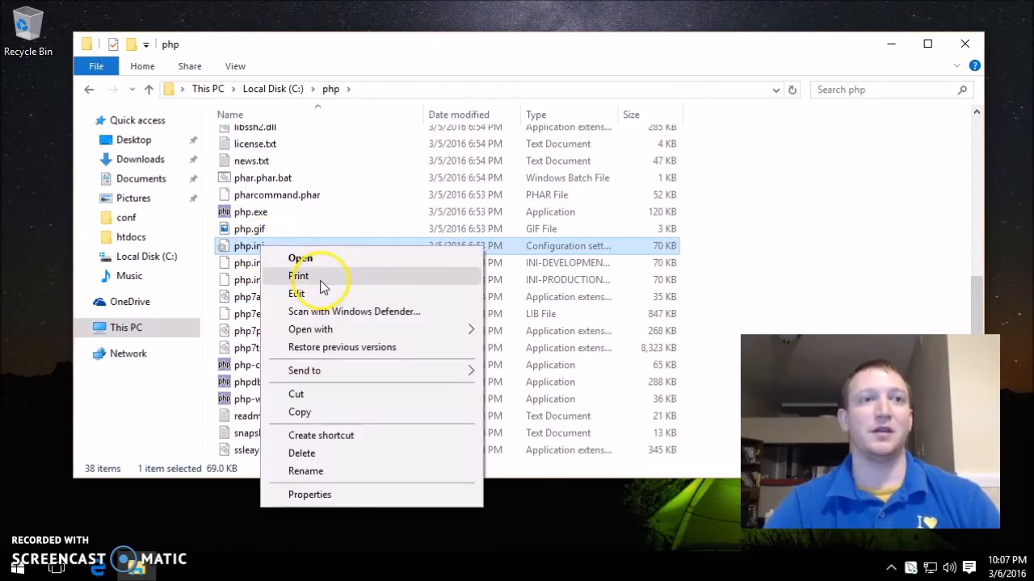
pyautogui.click(324, 293)
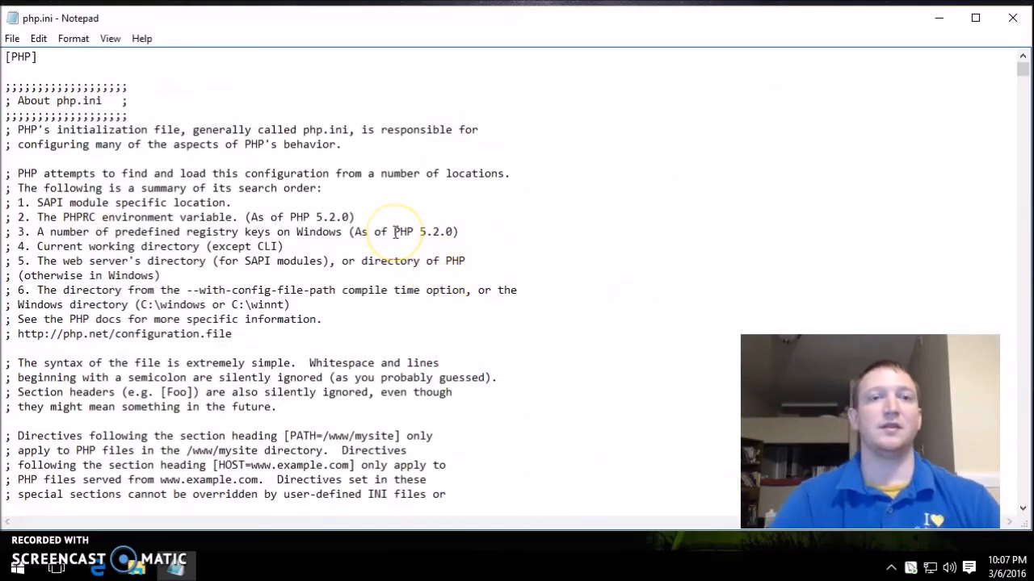
# - Search php.ini for 'mysql' and delete the semicolon before extension=php_mysqli.dll
pyautogui.hotkey('ctrl', 'f')
pyautogui.write('mysql')
pyautogui.press('Return')
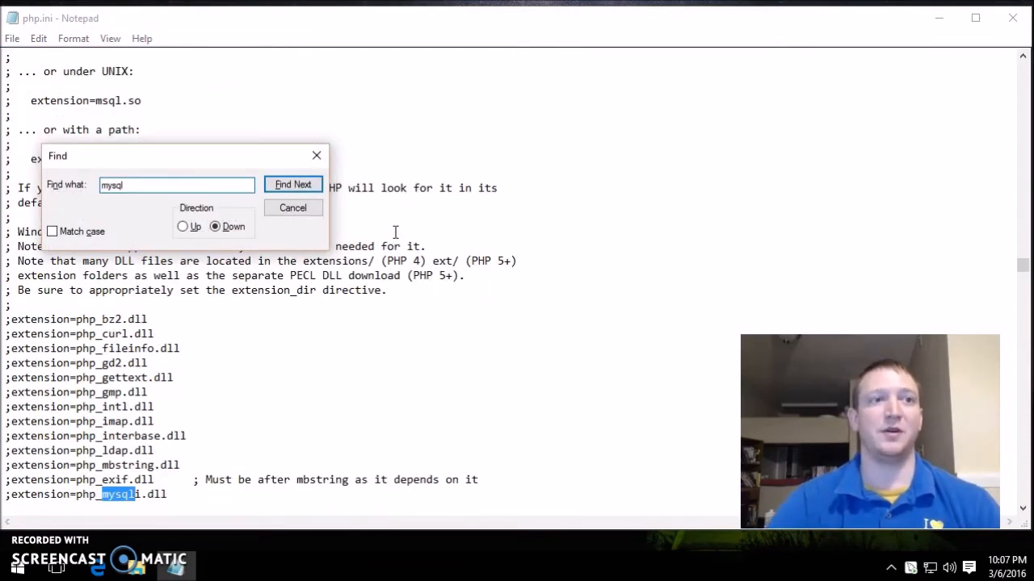
pyautogui.press('Escape')
pyautogui.scroll(-5, 387, 242)
pyautogui.click(9, 275)
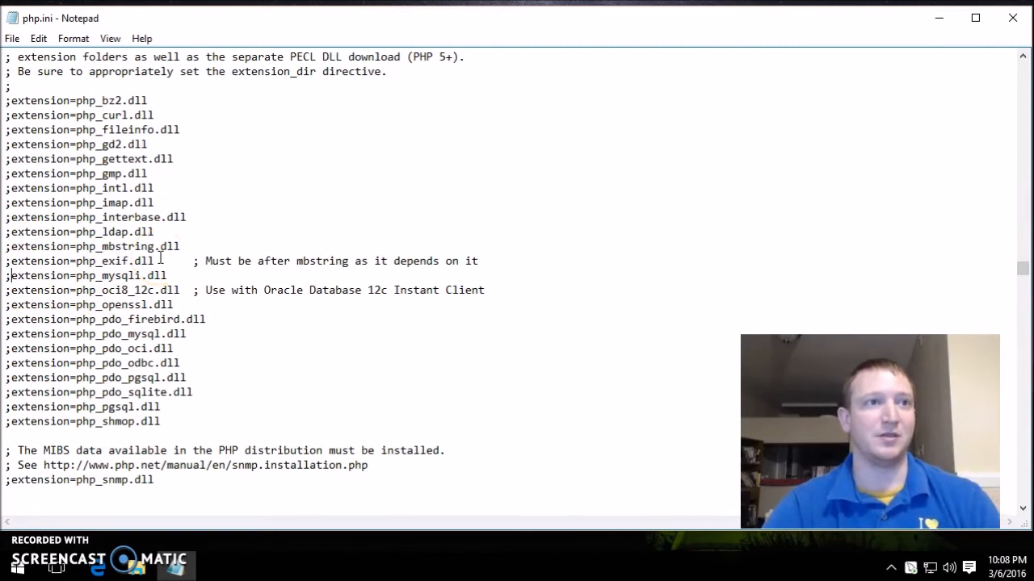
pyautogui.press('BackSpace')
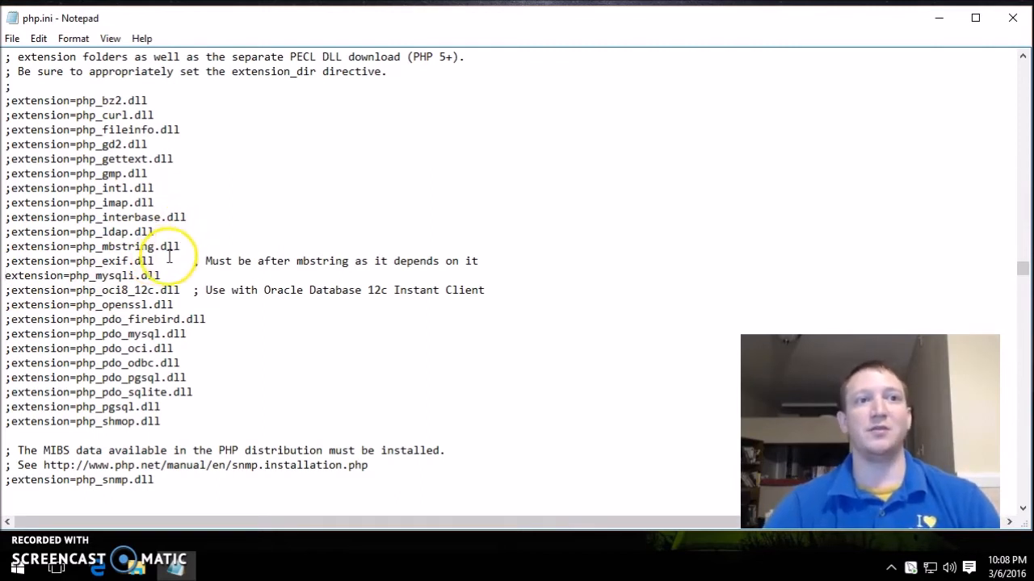
pyautogui.moveTo(135, 275)
pyautogui.mouseDown()
pyautogui.moveTo(103, 275)
pyautogui.moveTo(127, 276)
pyautogui.mouseUp()
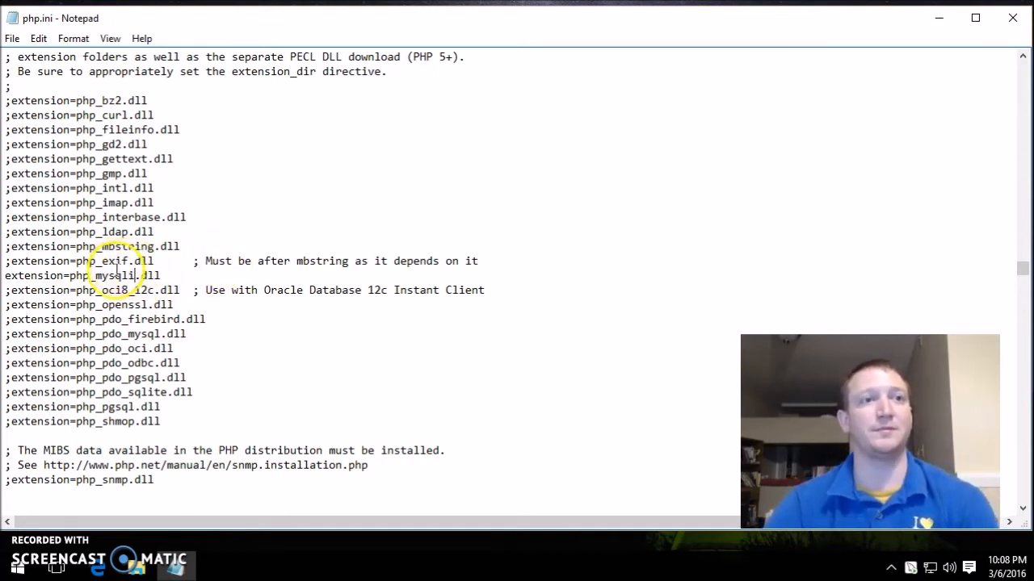
pyautogui.click(938, 18)
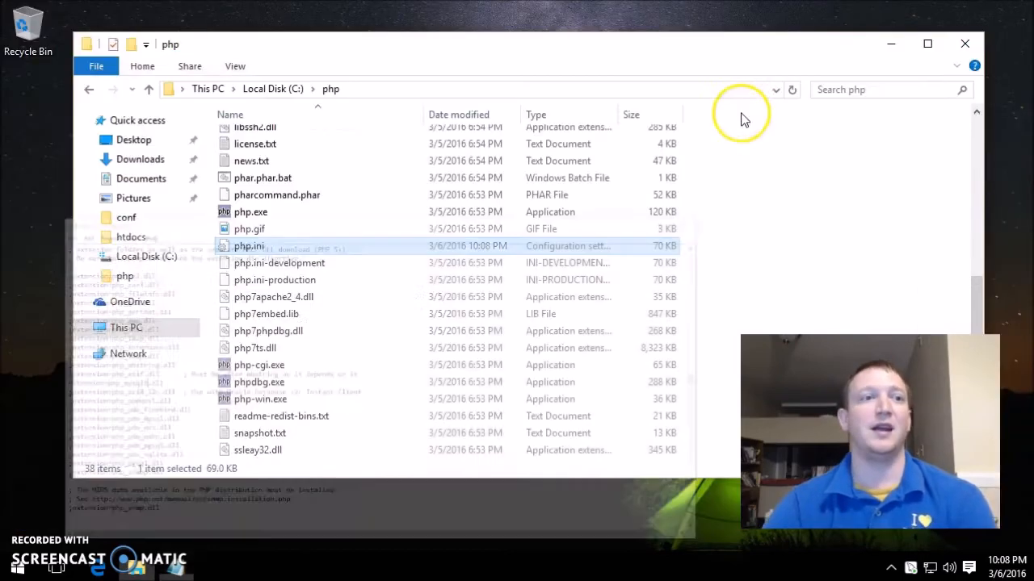
# - Launch services.msc from the Run box and restart the Apache2.4 service
pyautogui.rightClick(17, 567)
pyautogui.click(82, 492)
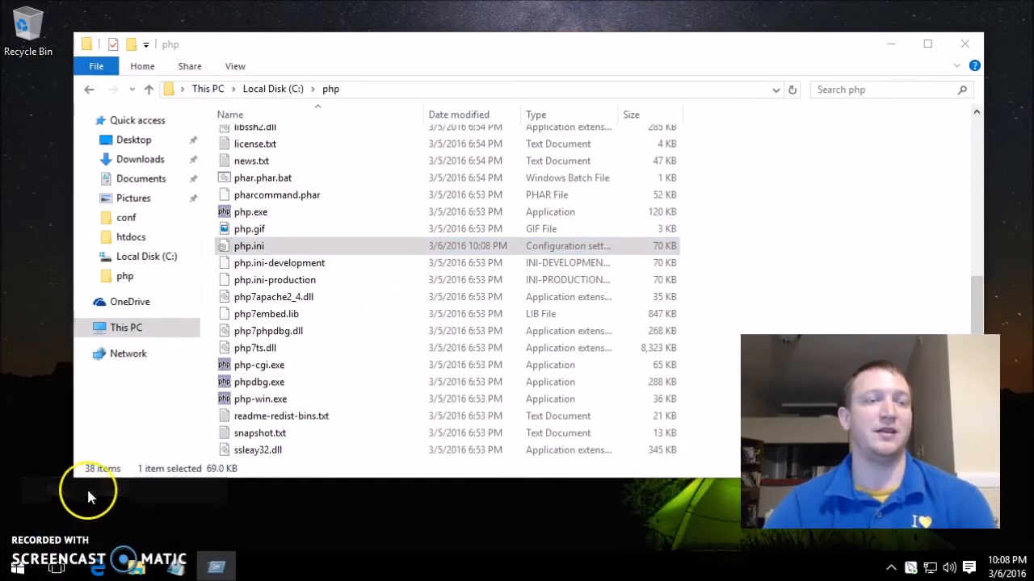
pyautogui.click(135, 514)
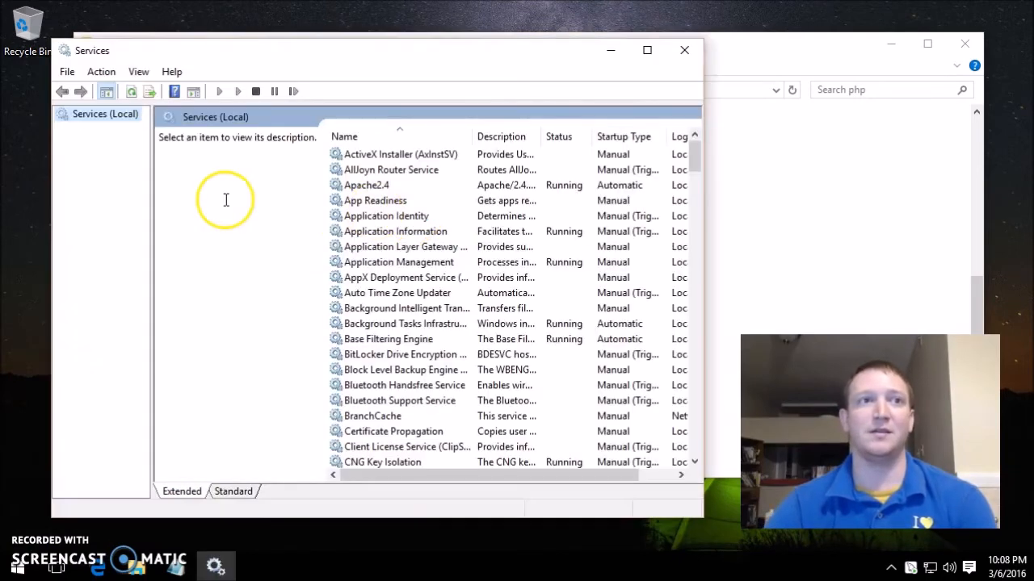
pyautogui.rightClick(406, 185)
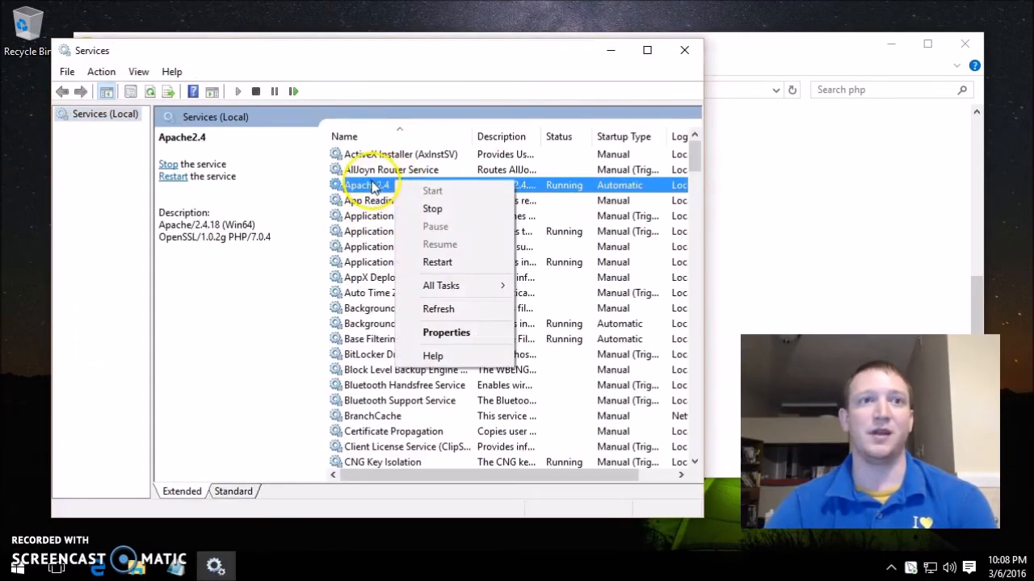
pyautogui.click(446, 269)
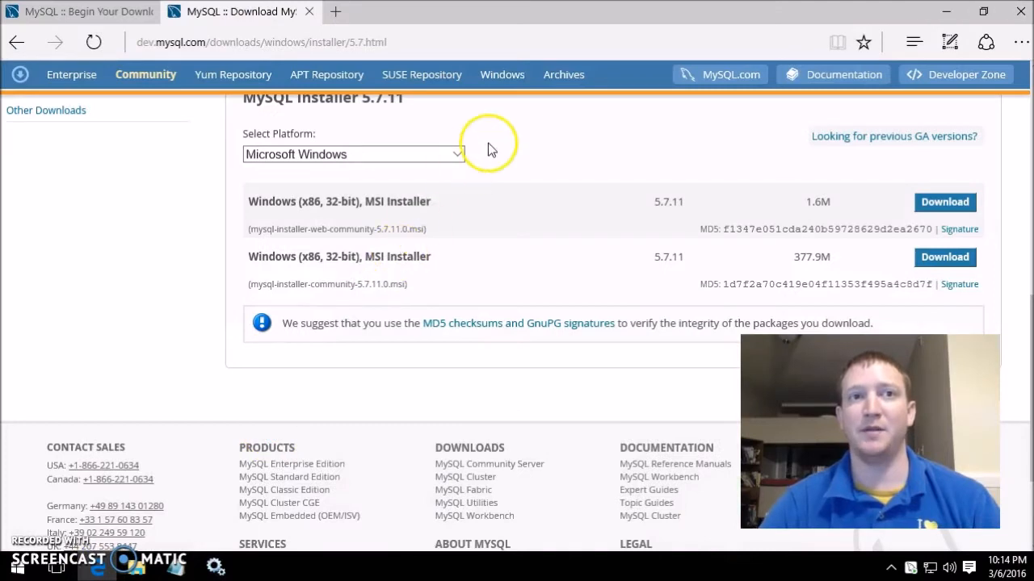
# - Search Bing for 'phpmyadmin download' and download phpMyAdmin-4.5.5.1-english.zip from phpmyadmin.net
pyautogui.click(286, 41)
pyautogui.write('php')
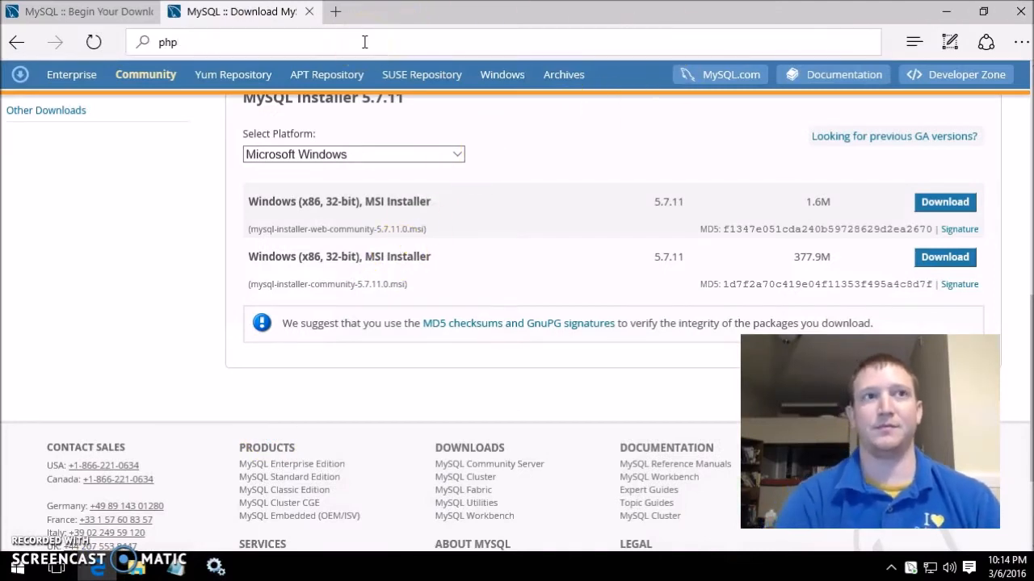
pyautogui.write('myadmin download')
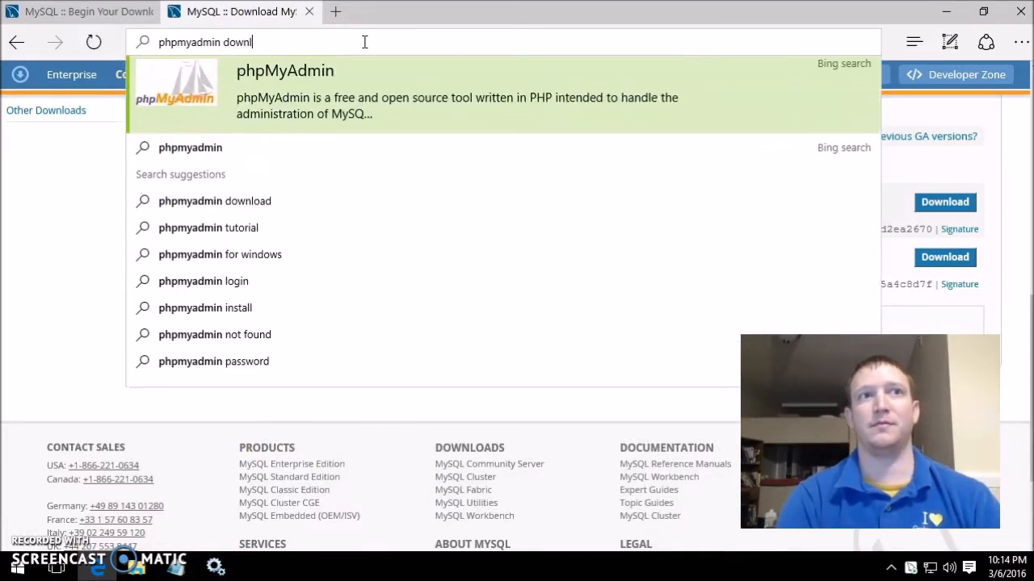
pyautogui.press('Return')
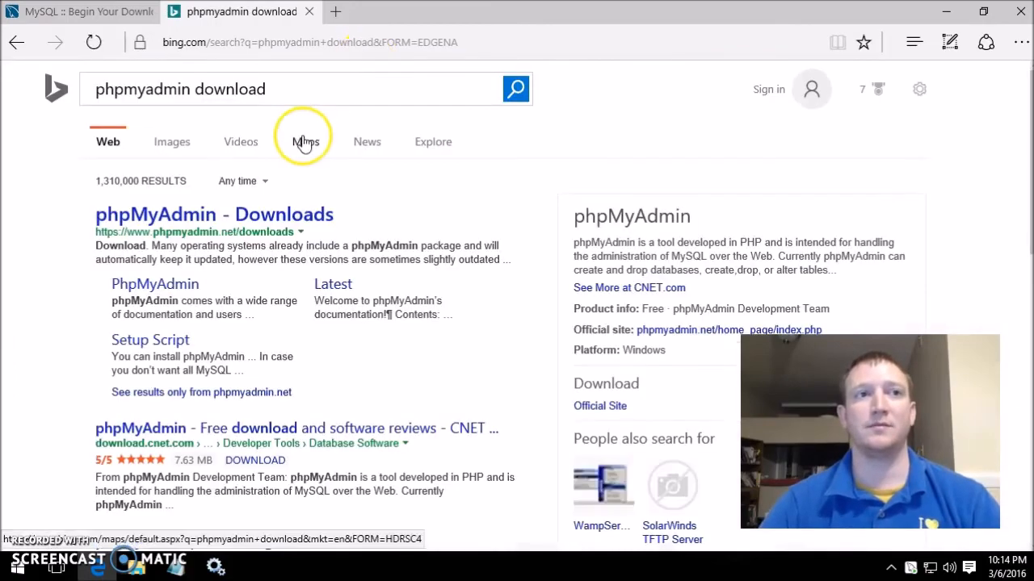
pyautogui.click(239, 229)
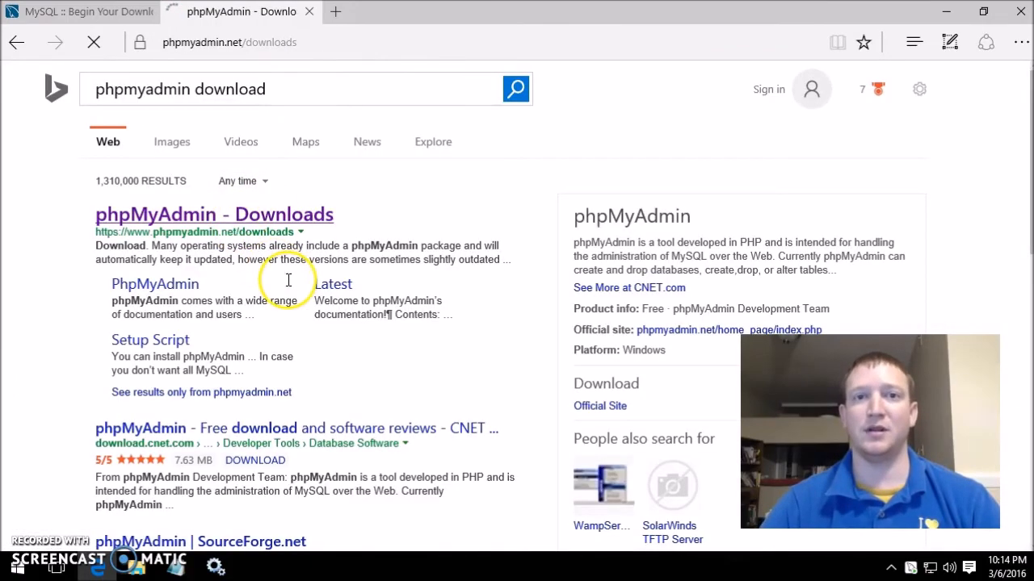
pyautogui.scroll(-5, 364, 403)
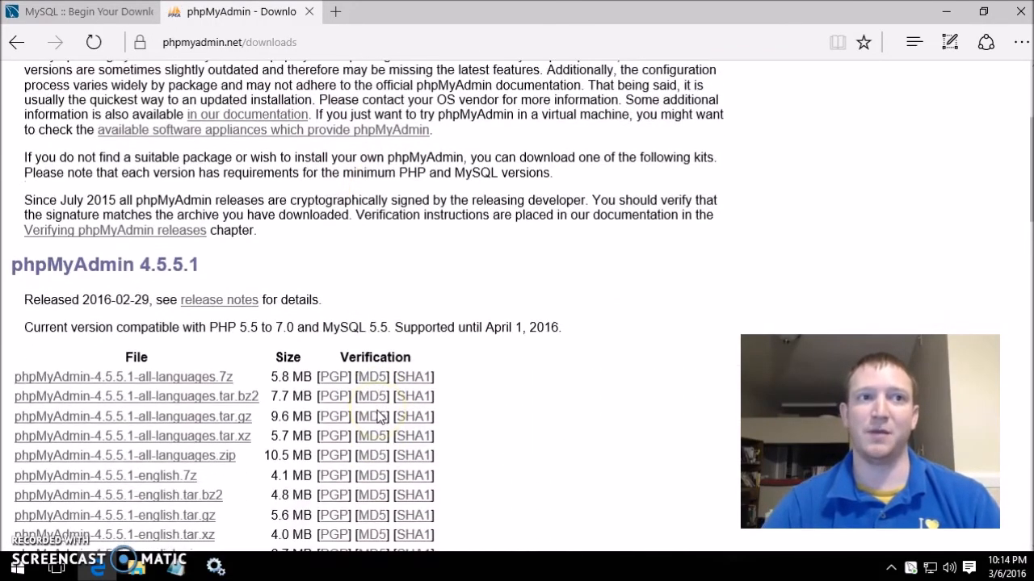
pyautogui.click(377, 384)
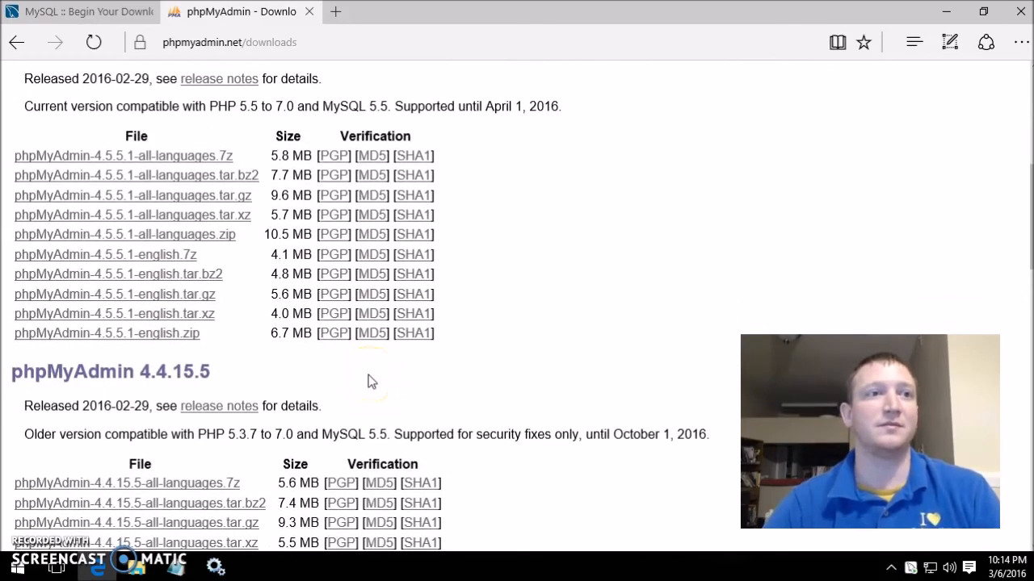
pyautogui.scroll(1, 367, 381)
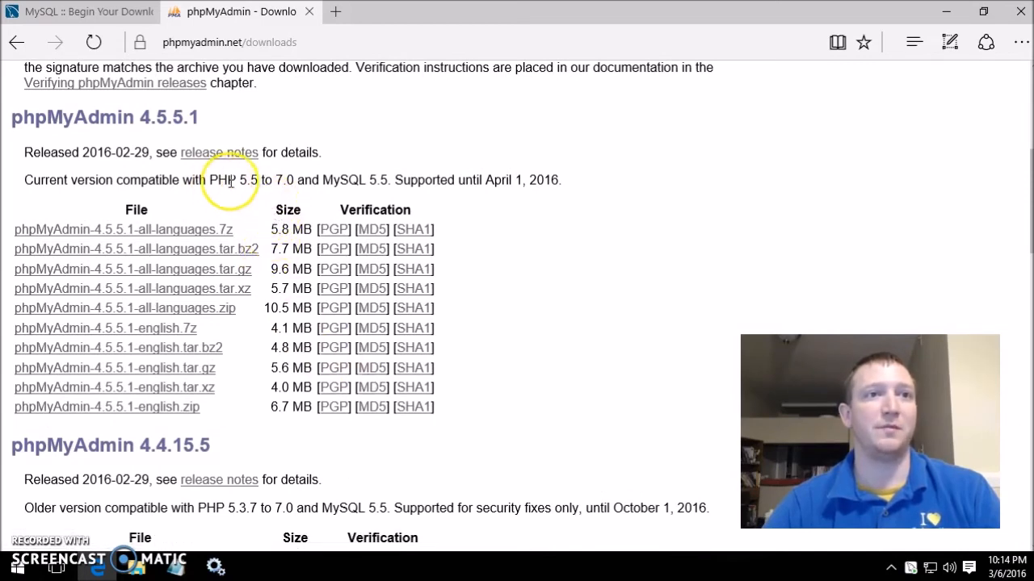
pyautogui.click(166, 410)
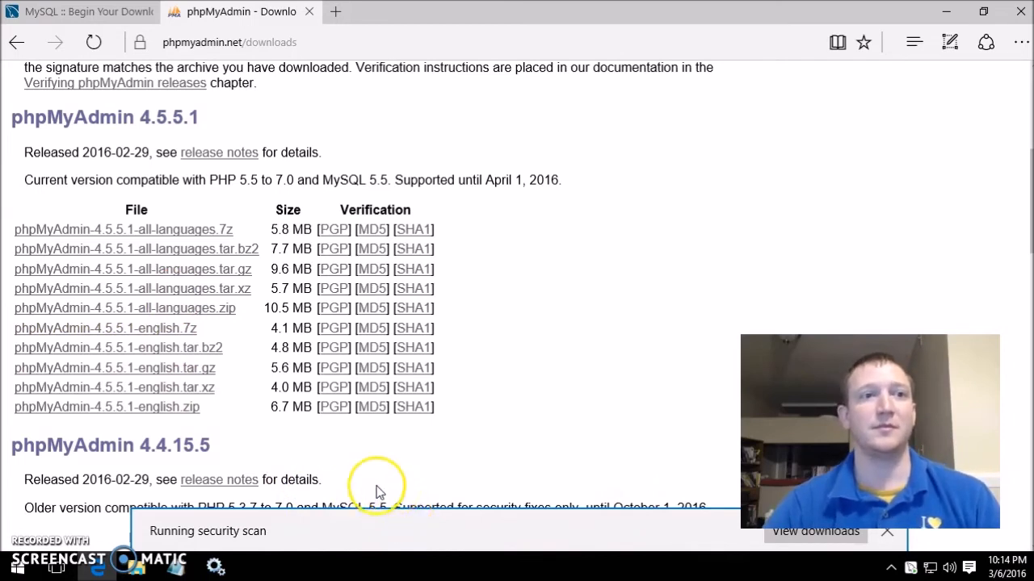
# - Close the Services window and open the downloaded phpMyAdmin zip archive
pyautogui.moveTo(220, 567)
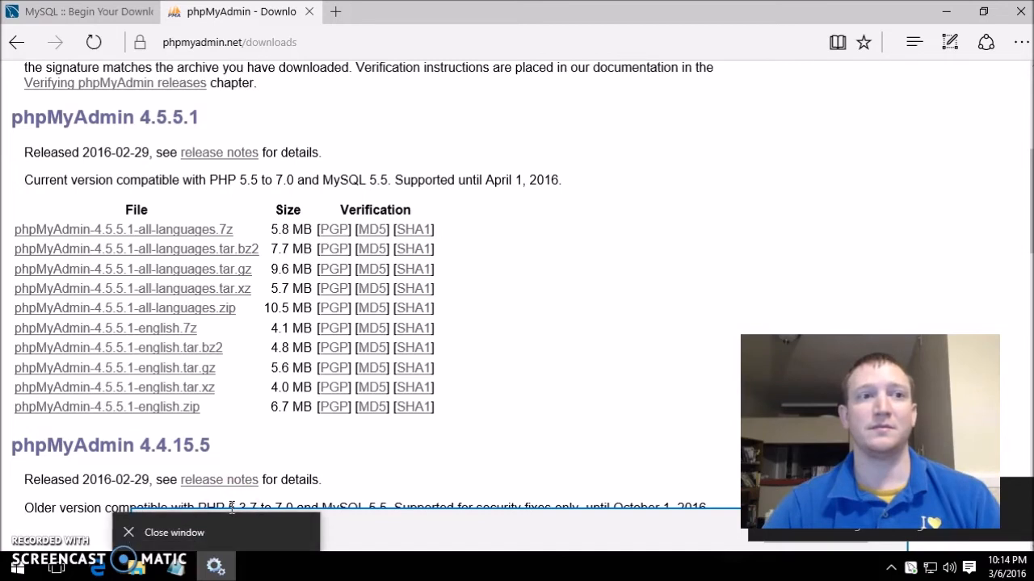
pyautogui.click(211, 565)
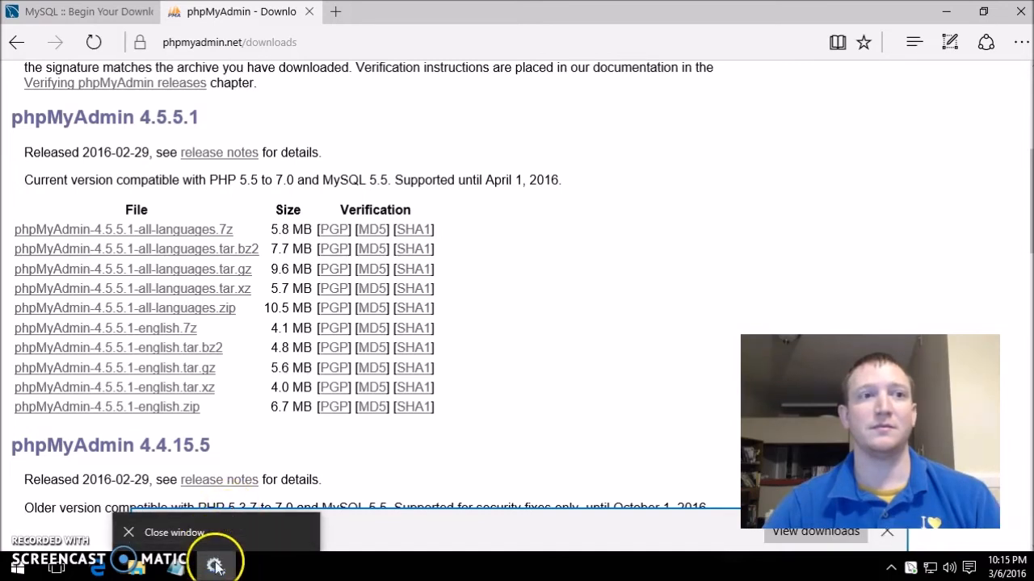
pyautogui.click(204, 535)
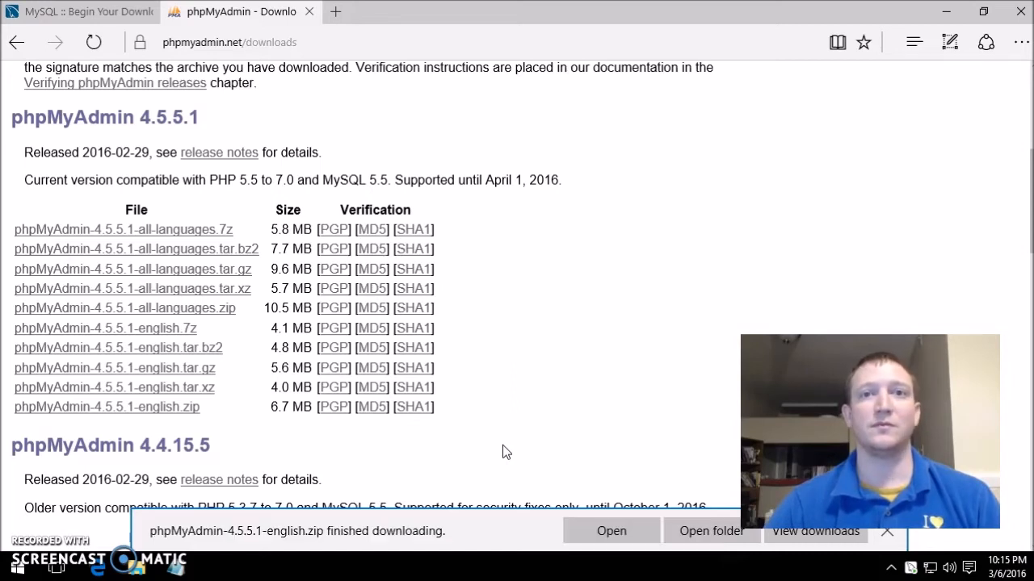
pyautogui.click(604, 530)
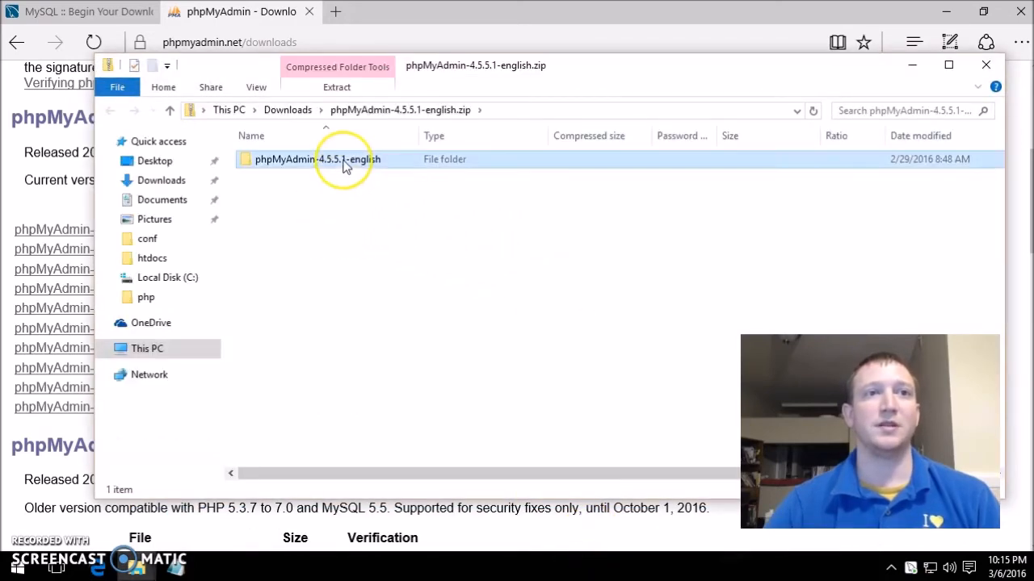
# - Copy the phpMyAdmin-4.5.5.1-english folder from the zip into C:\Apache24\htdocs
pyautogui.rightClick(344, 165)
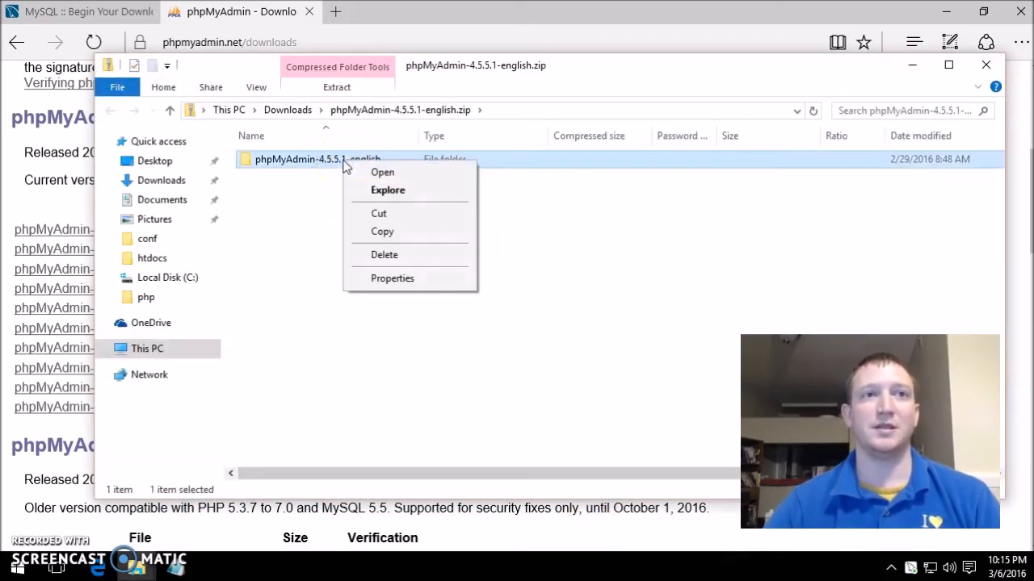
pyautogui.click(400, 232)
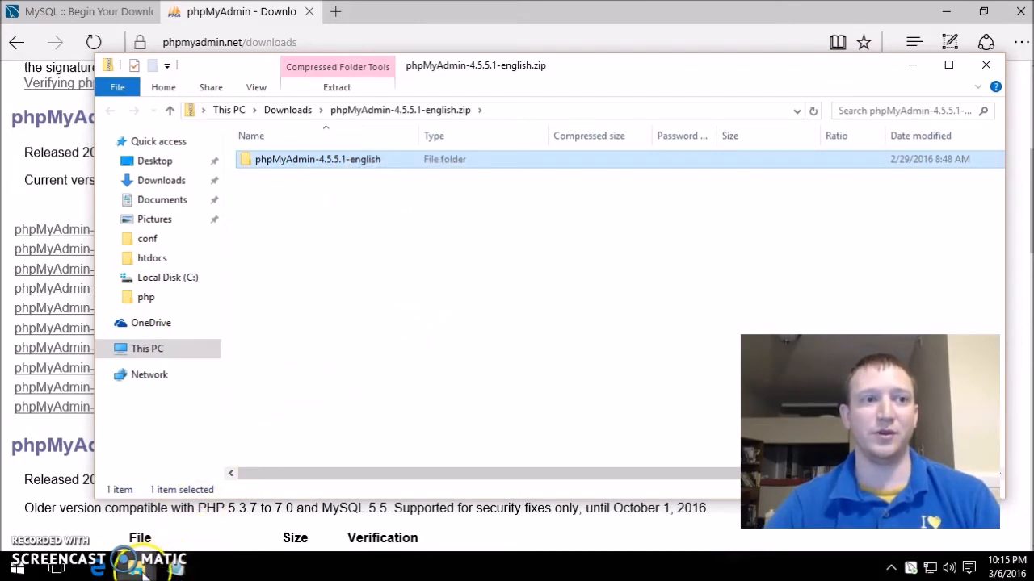
pyautogui.moveTo(137, 568)
pyautogui.click(113, 526)
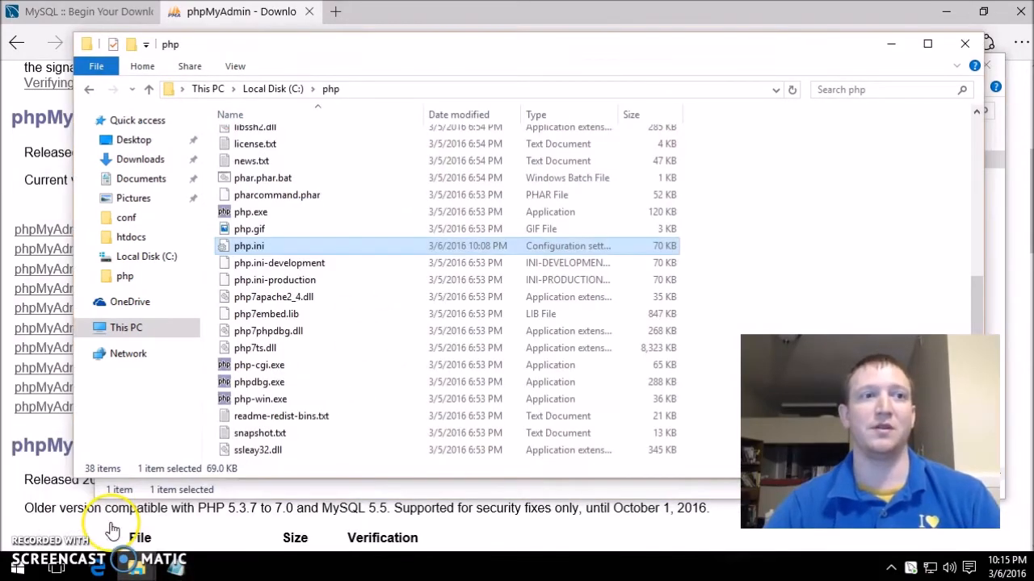
pyautogui.click(272, 89)
pyautogui.doubleClick(259, 143)
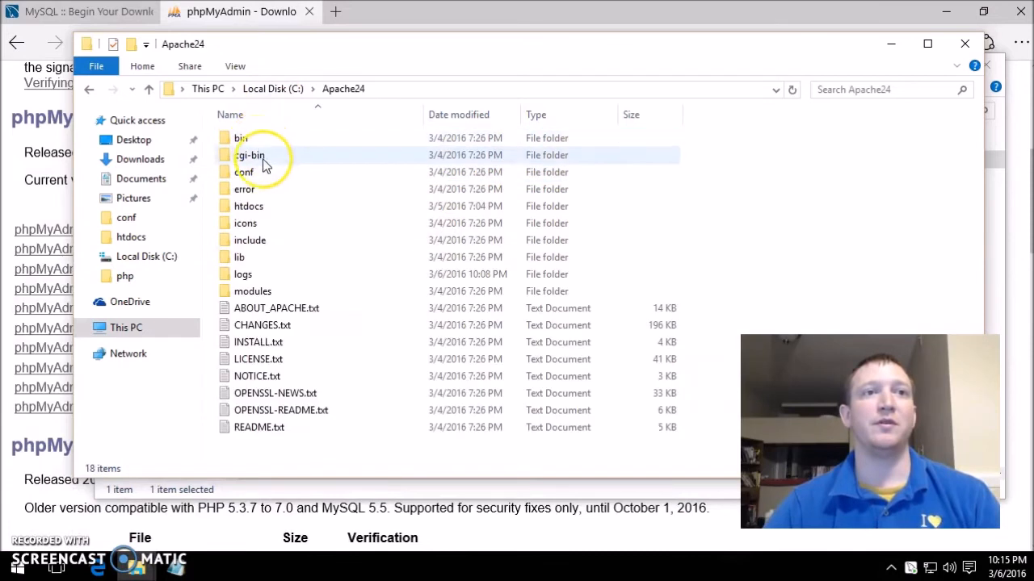
pyautogui.doubleClick(283, 205)
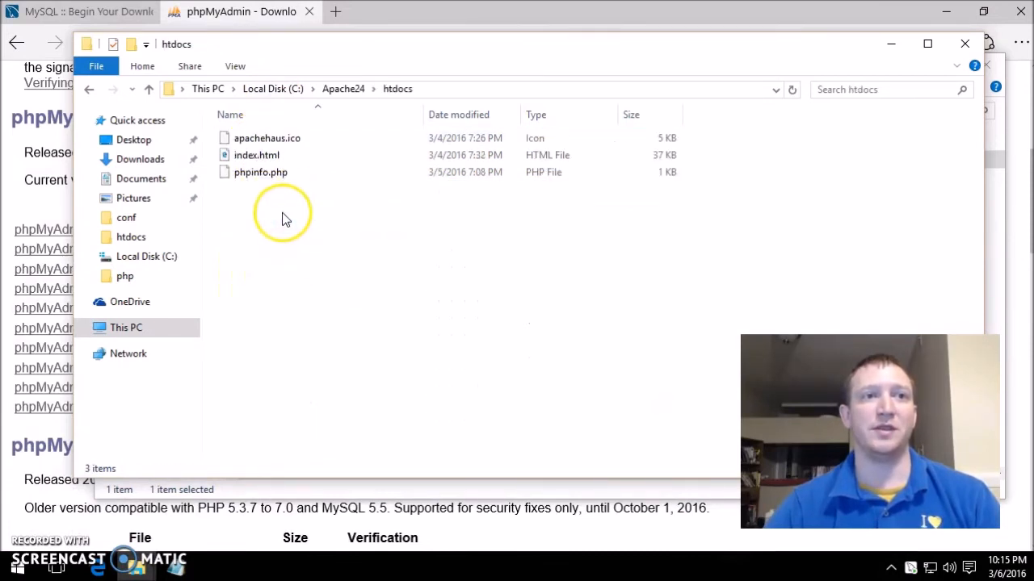
pyautogui.rightClick(343, 270)
pyautogui.click(402, 356)
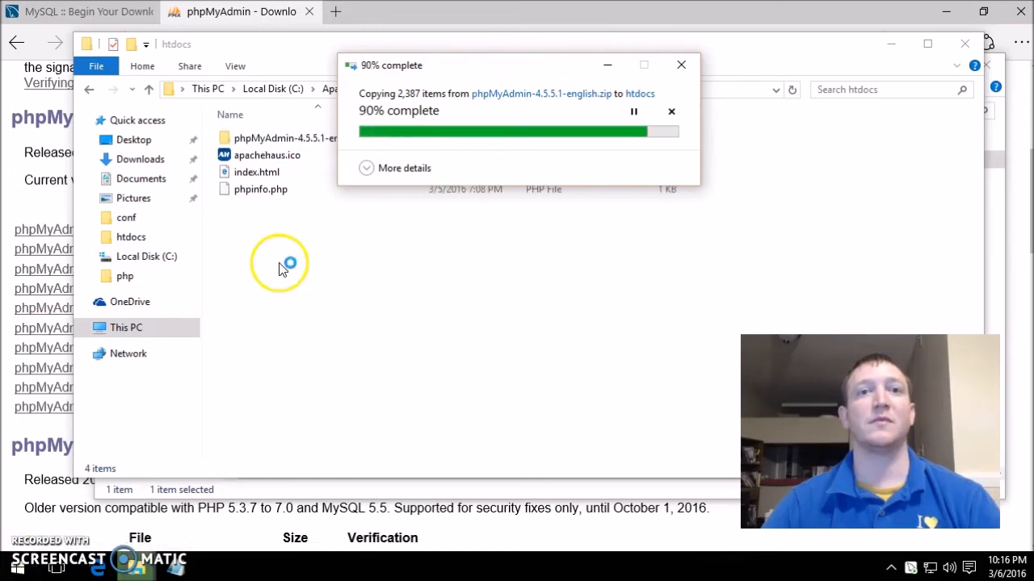
pyautogui.moveTo(437, 67); pyautogui.dragTo(598, 154)
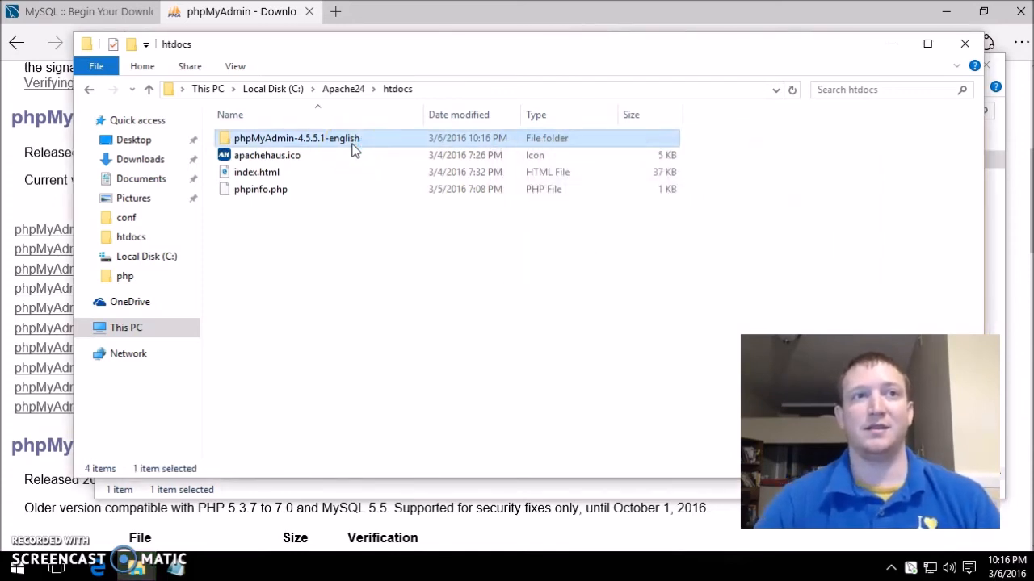
# - Rename the pasted folder to phpmyadmin and open it
pyautogui.click(352, 142)
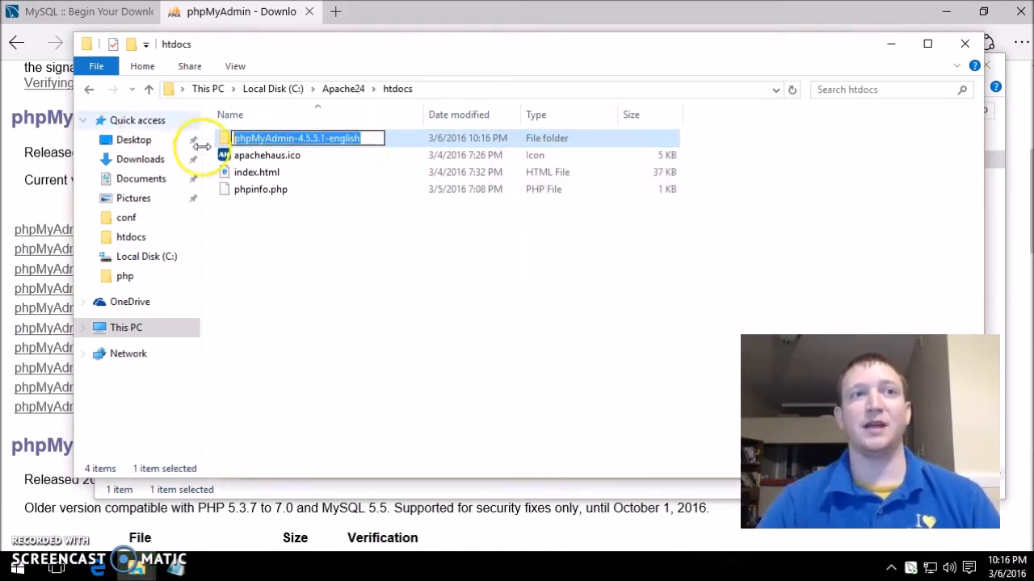
pyautogui.write('phpmyadmin')
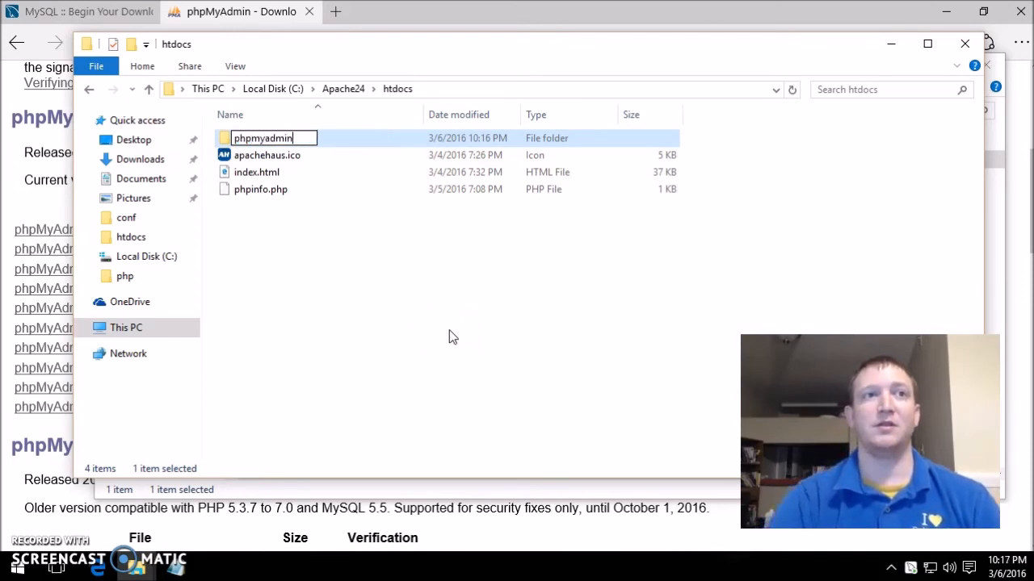
pyautogui.press('Return')
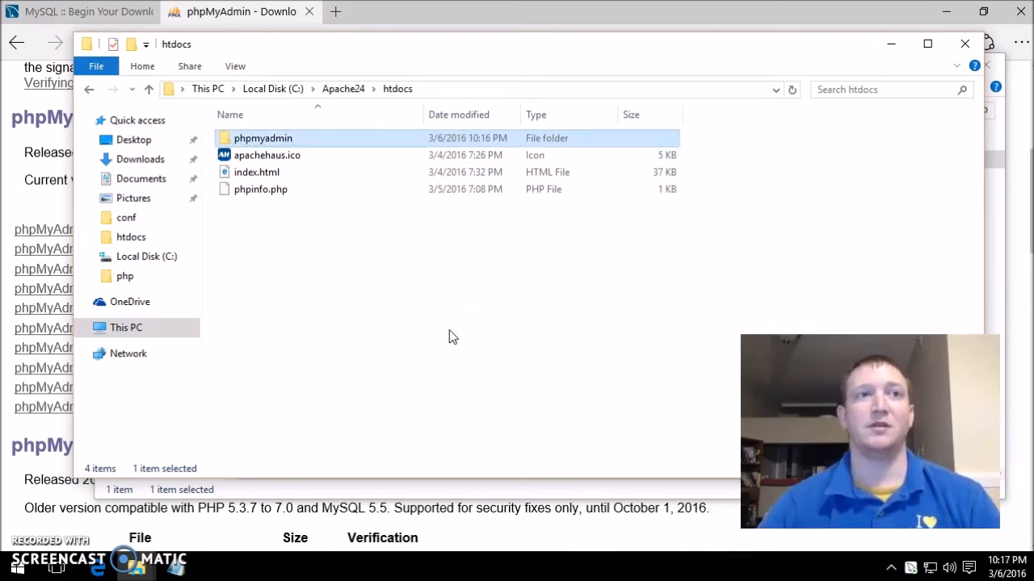
pyautogui.doubleClick(335, 145)
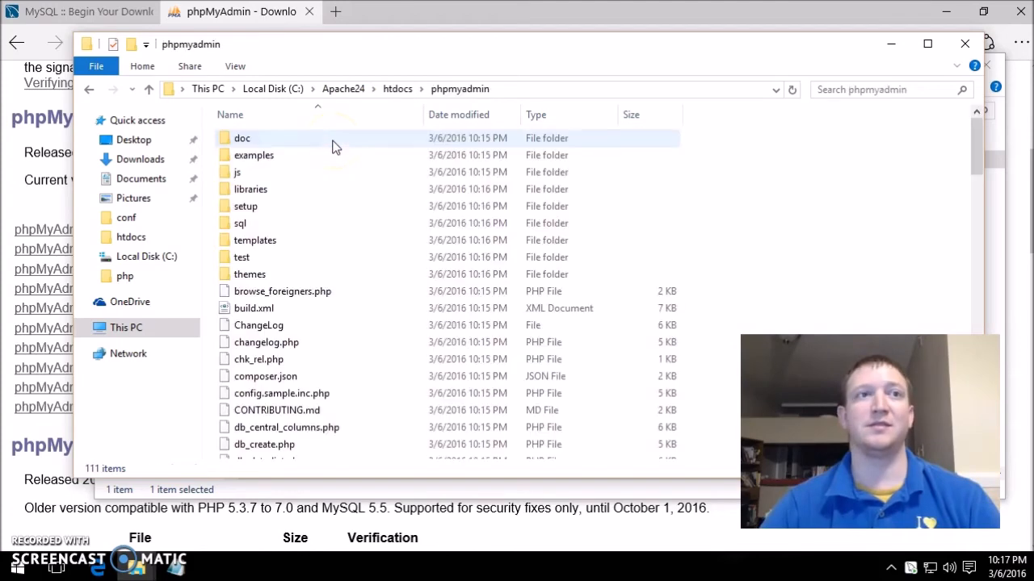
pyautogui.scroll(-2, 369, 274)
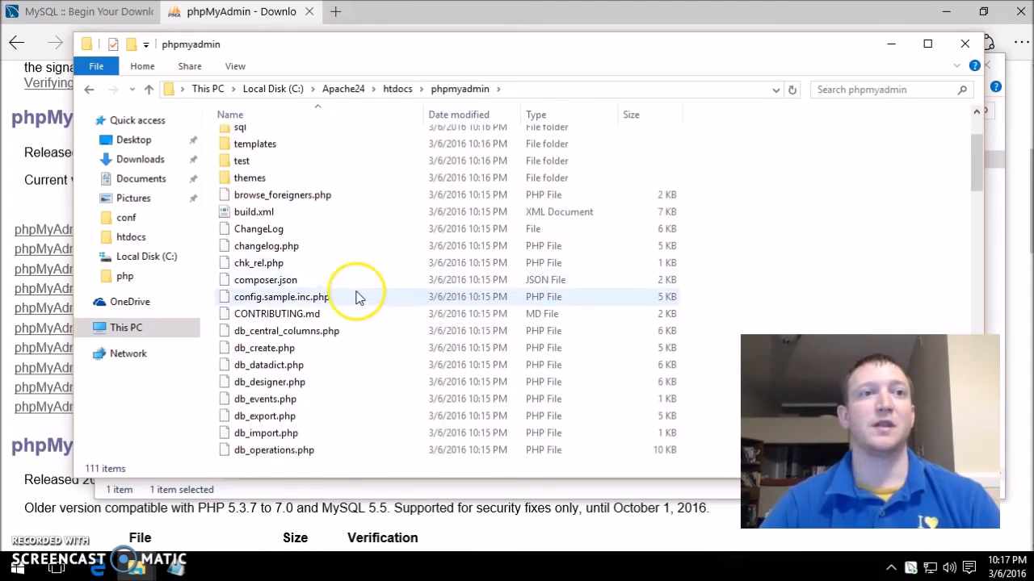
pyautogui.scroll(-1, 358, 296)
pyautogui.scroll(1, 358, 292)
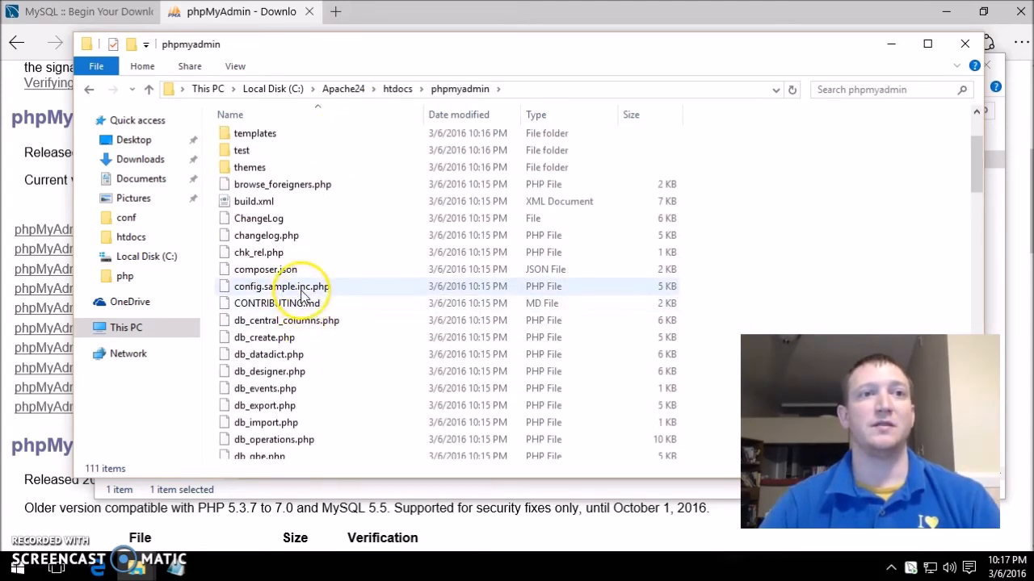
pyautogui.click(299, 293)
pyautogui.rightClick(298, 292)
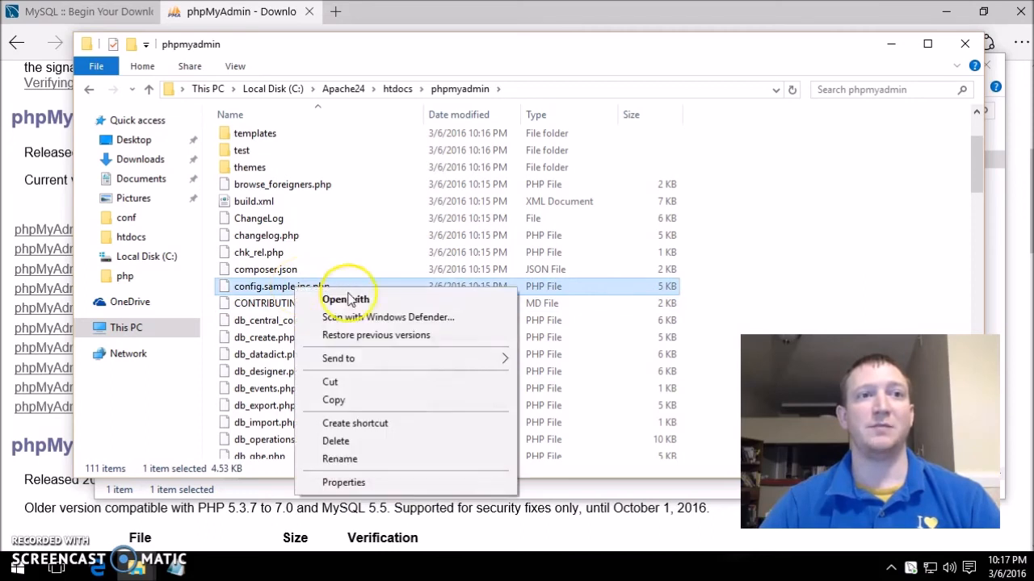
pyautogui.click(335, 399)
pyautogui.click(781, 242)
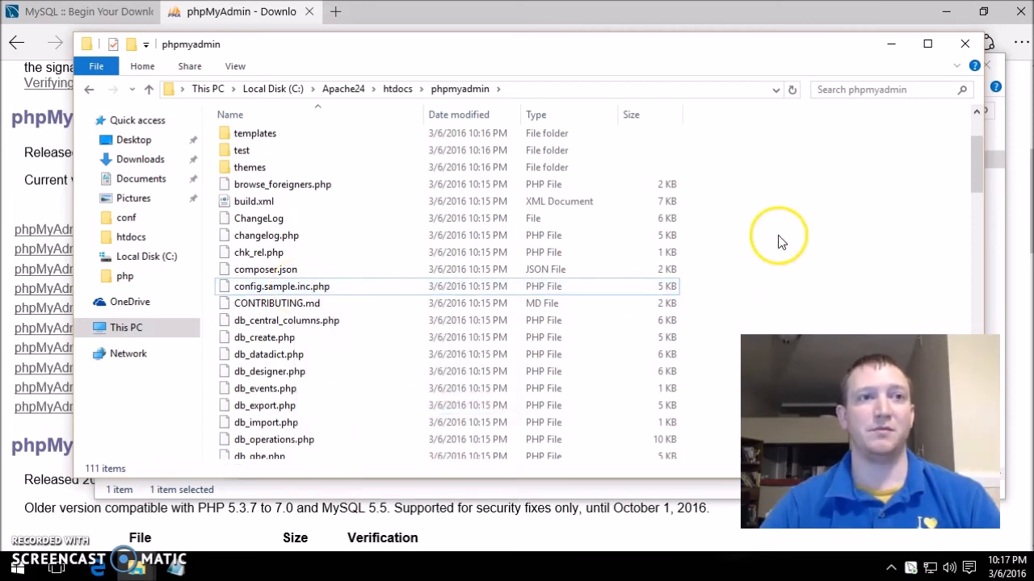
pyautogui.hotkey('ctrl', 'v')
pyautogui.click(342, 286)
pyautogui.click(345, 285)
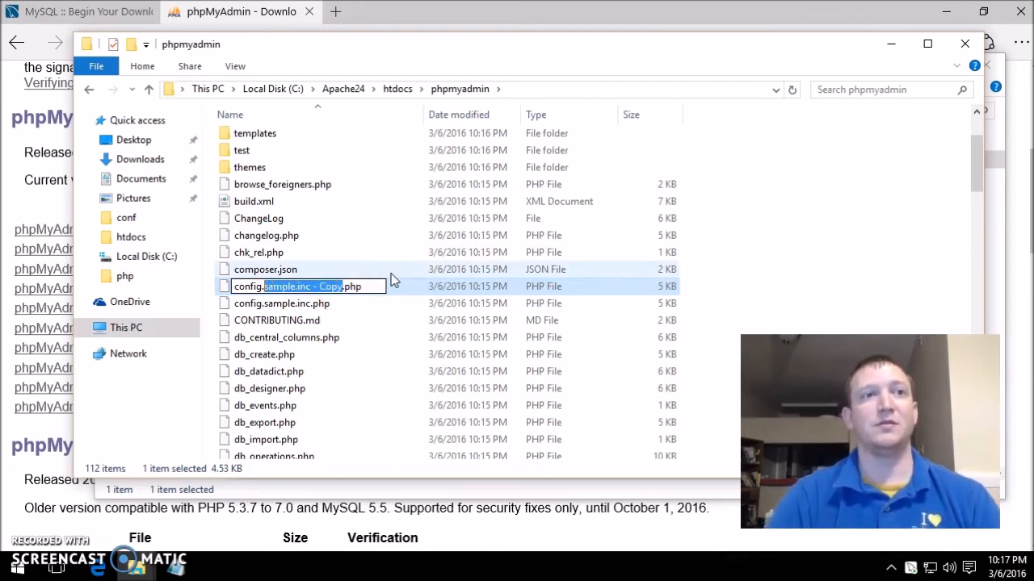
pyautogui.write('in')
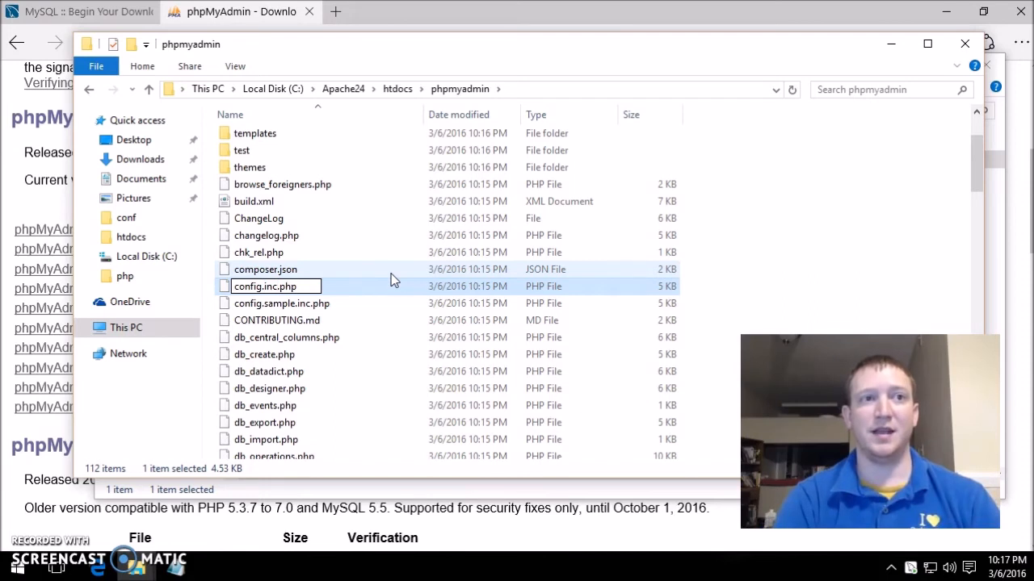
pyautogui.press('Return')
pyautogui.rightClick(369, 288)
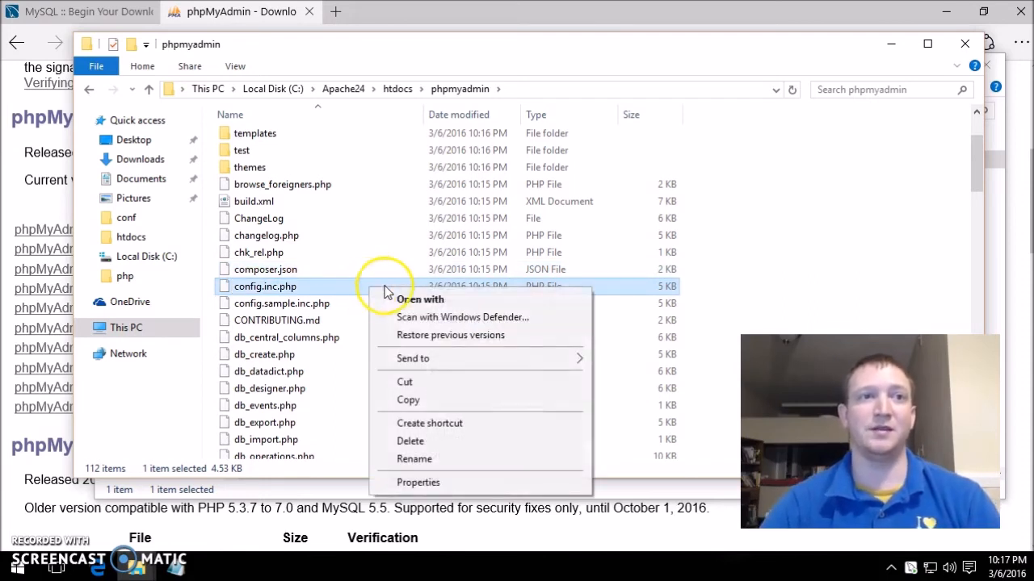
pyautogui.click(464, 300)
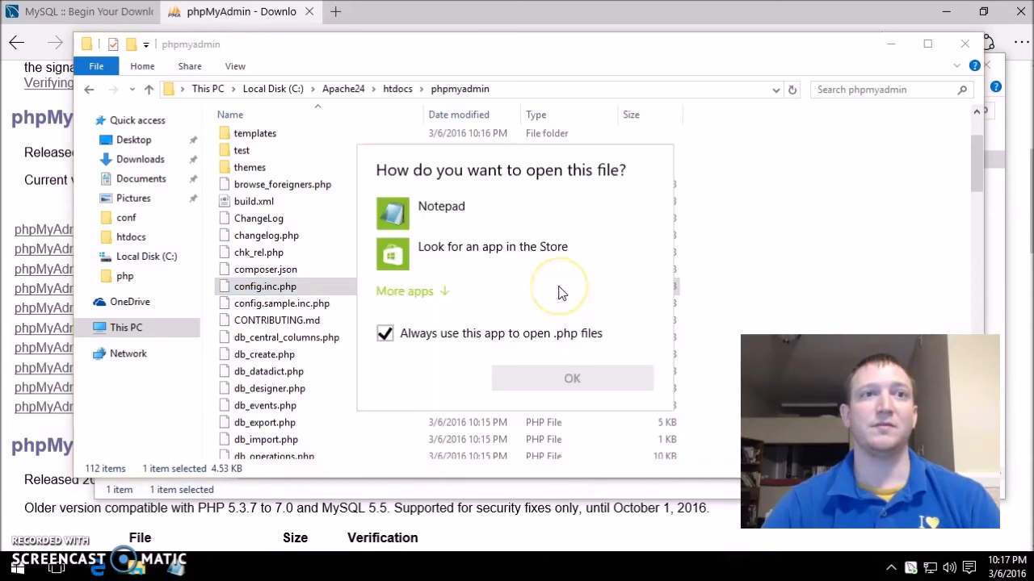
pyautogui.click(693, 273)
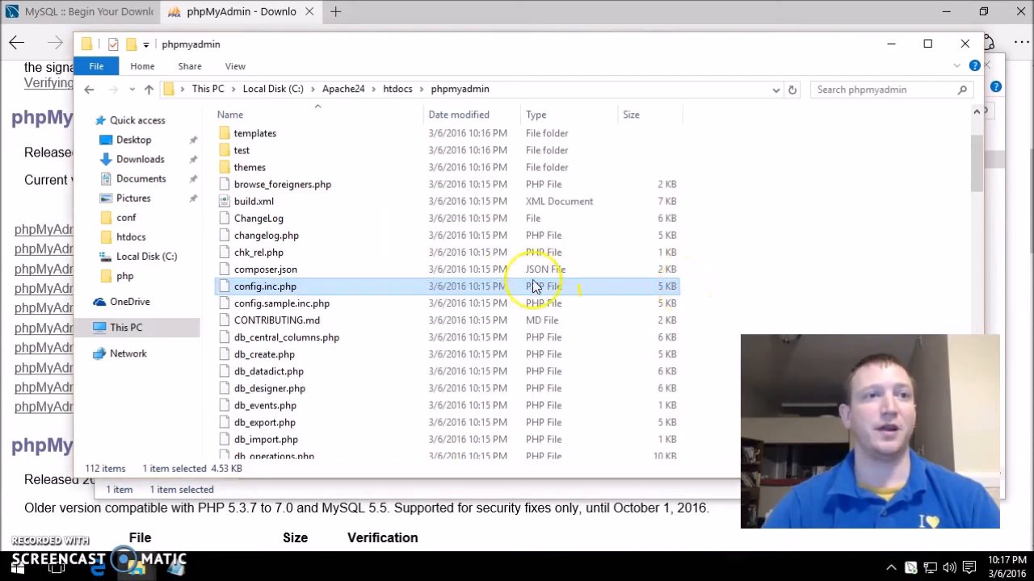
# - Load localhost/phpmyadmin in Edge, which shows a plain Index of /phpmyadmin listing
pyautogui.click(97, 568)
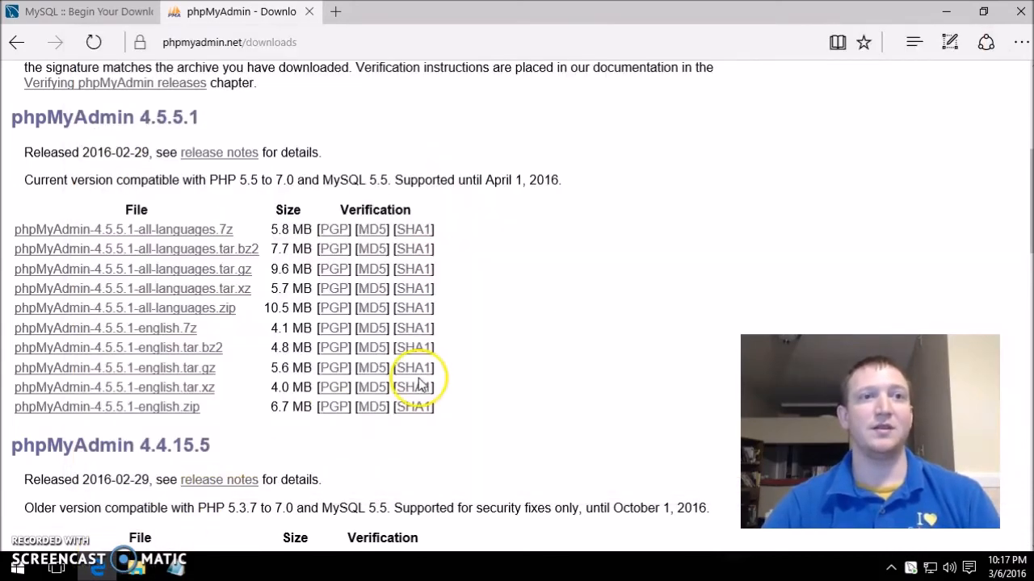
pyautogui.click(287, 50)
pyautogui.press('BackSpace')
pyautogui.write('localhost/php')
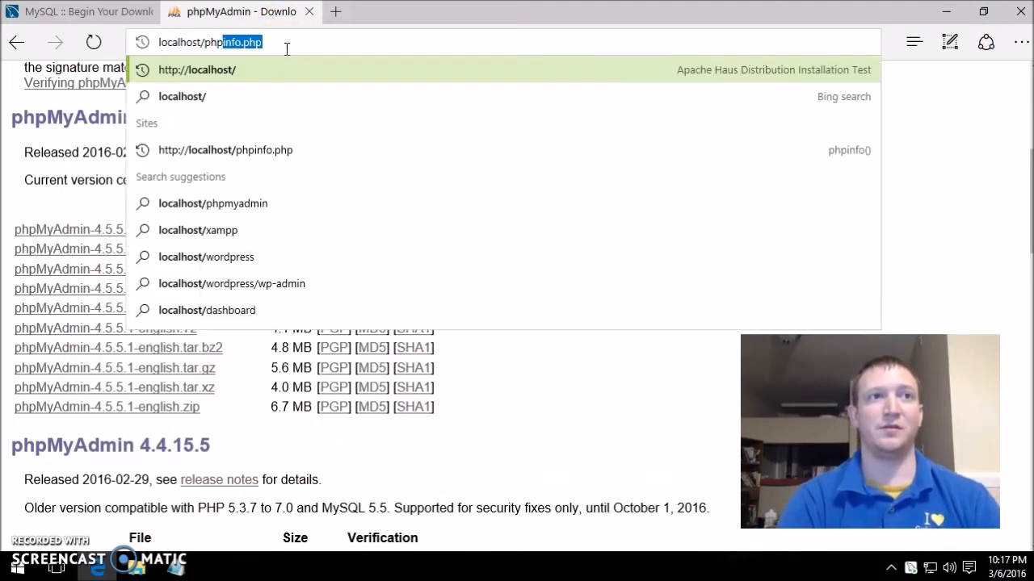
pyautogui.write('myadmin')
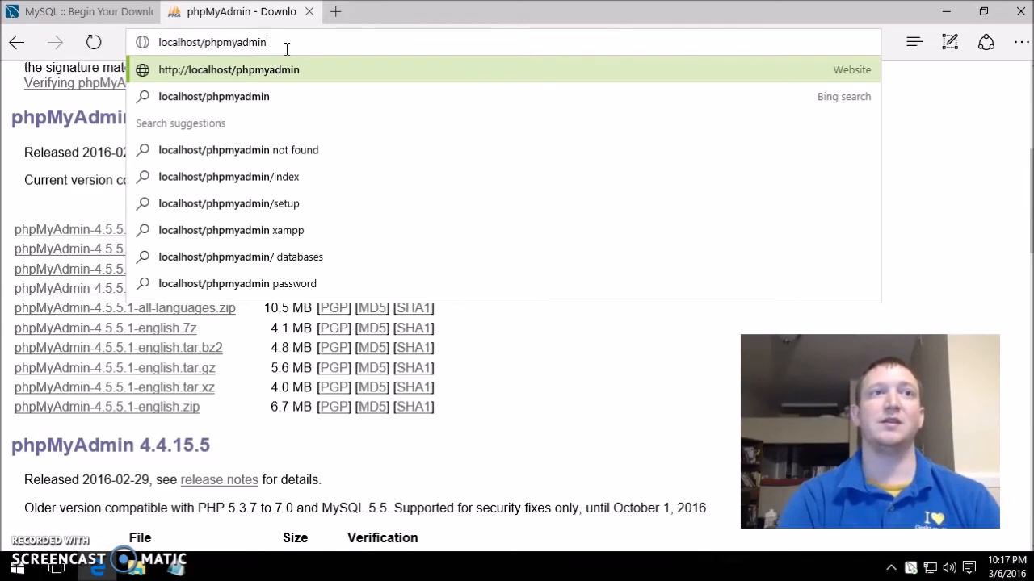
pyautogui.press('Return')
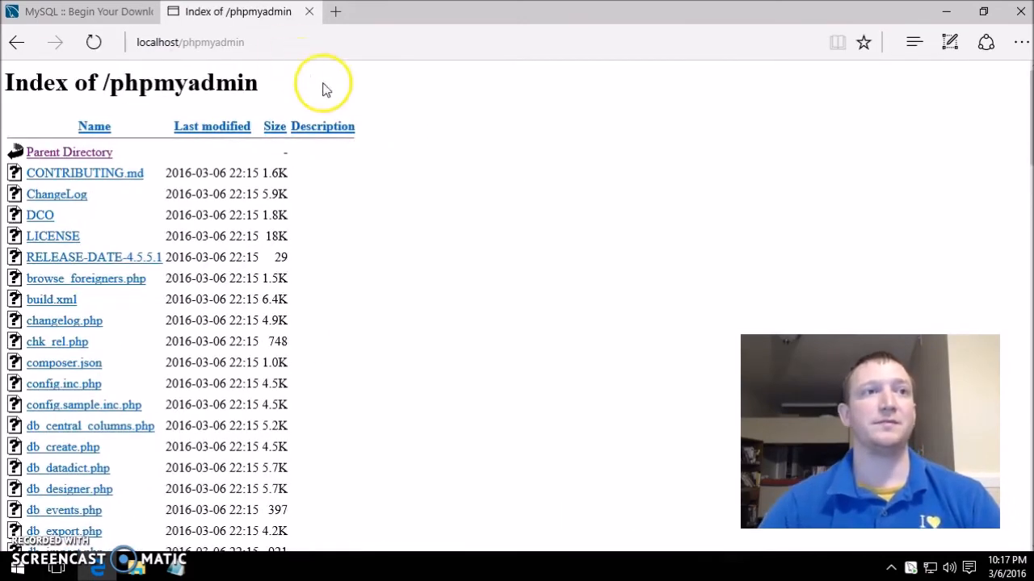
pyautogui.scroll(-5, 481, 233)
pyautogui.scroll(5, 481, 235)
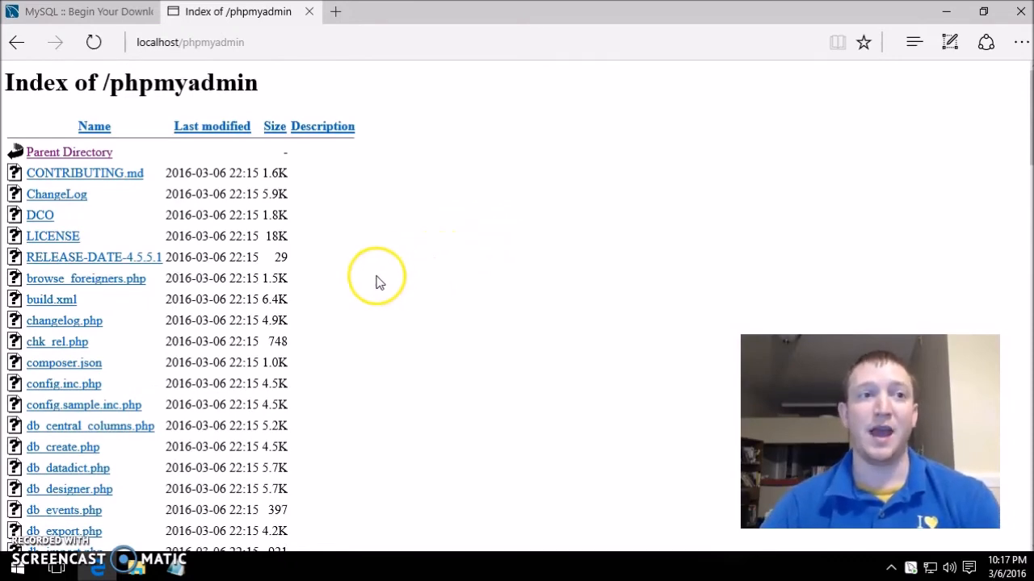
# - Close the zip's Explorer window and bring back the phpmyadmin folder window
pyautogui.moveTo(137, 570)
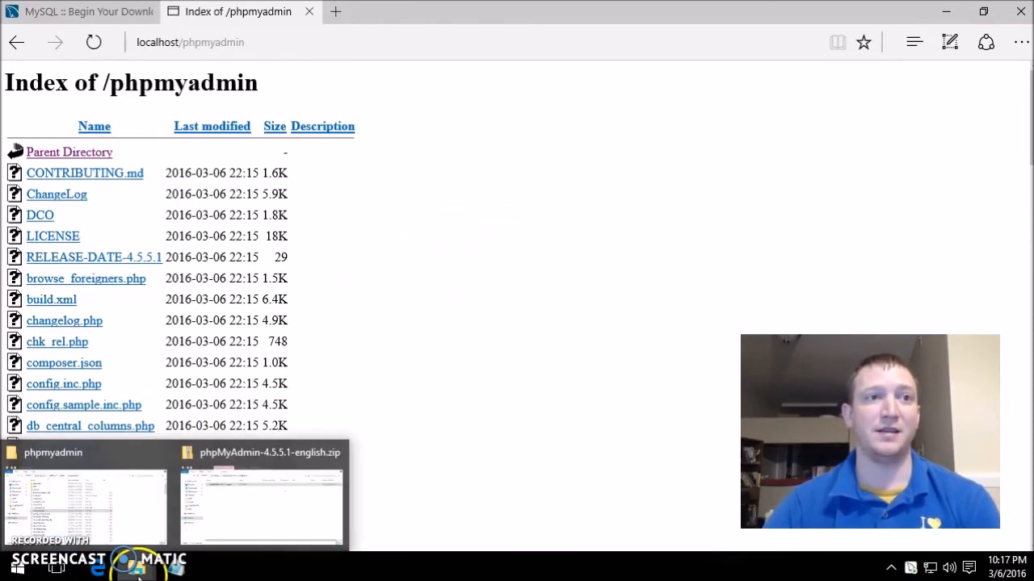
pyautogui.click(203, 542)
pyautogui.click(986, 65)
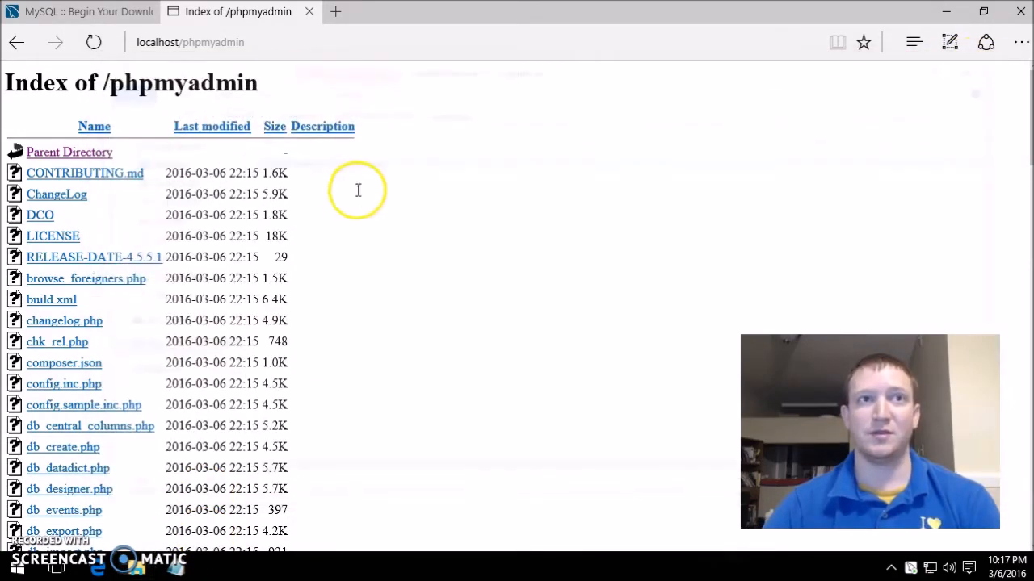
pyautogui.click(150, 570)
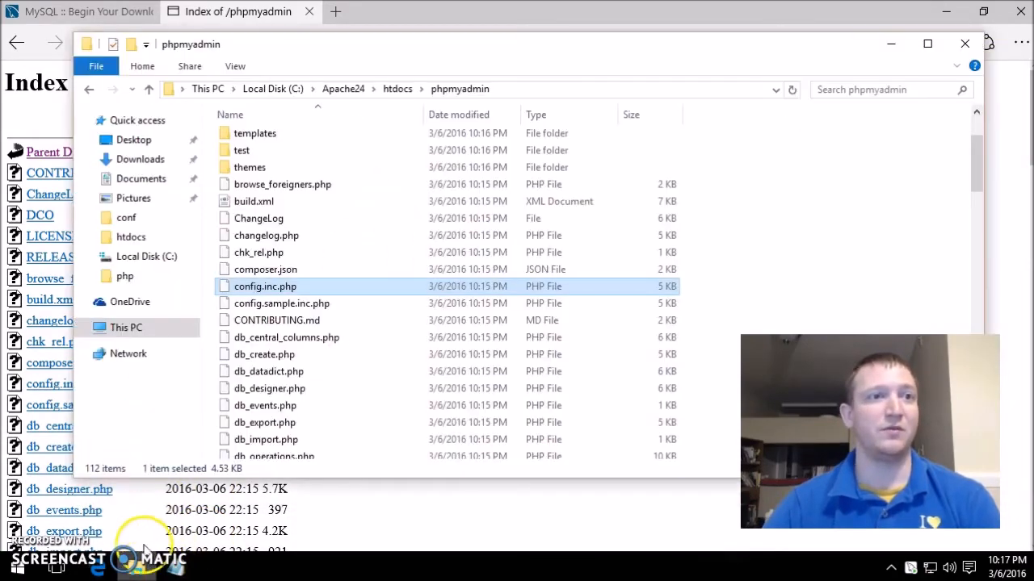
# - Browse from htdocs up to C:\Apache24 and into its conf folder
pyautogui.click(394, 90)
pyautogui.click(273, 173)
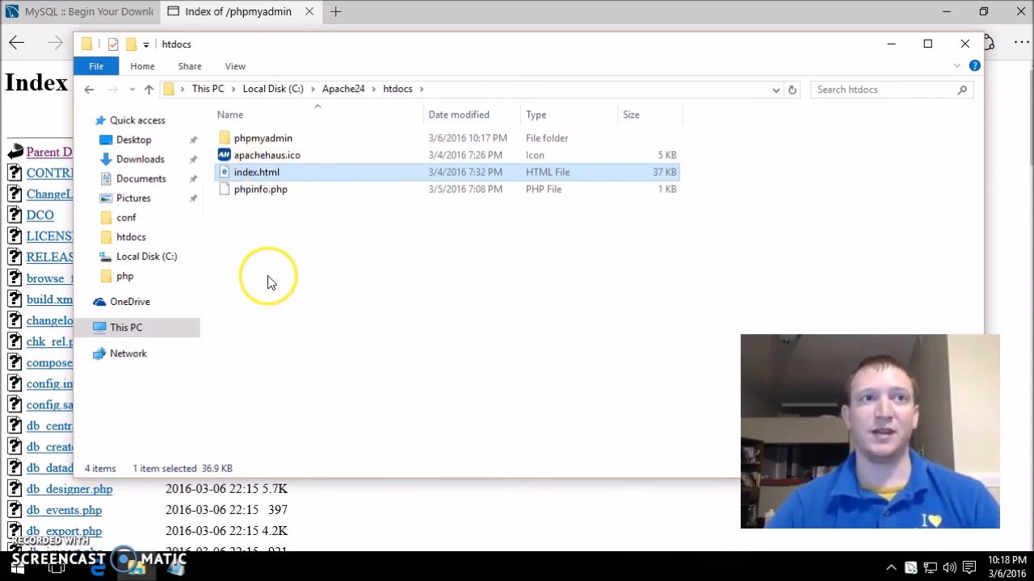
pyautogui.click(343, 89)
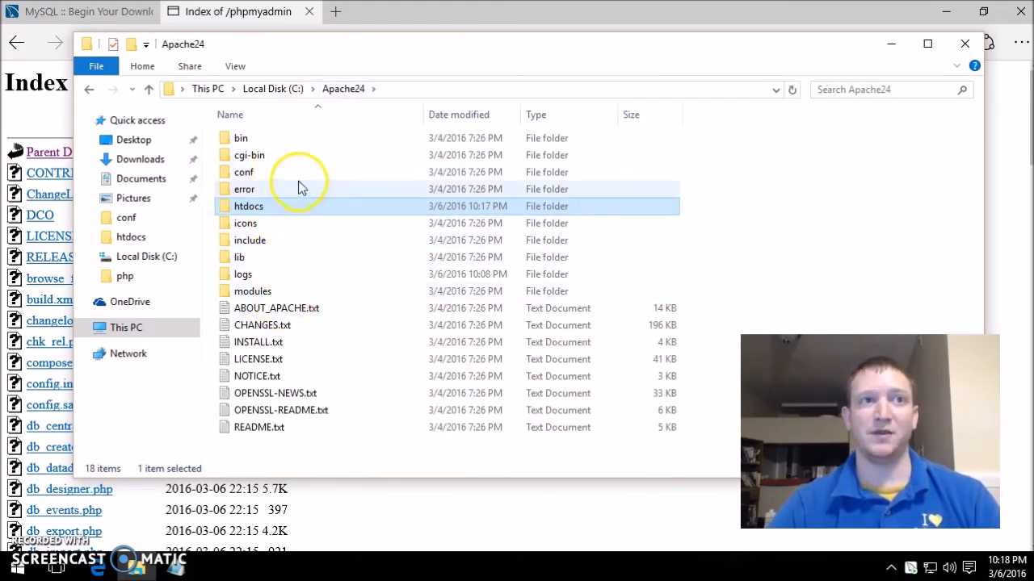
pyautogui.doubleClick(297, 176)
# - Open httpd.conf in Notepad via Open with, unchecking Always use this app
pyautogui.click(277, 208)
pyautogui.rightClick(277, 208)
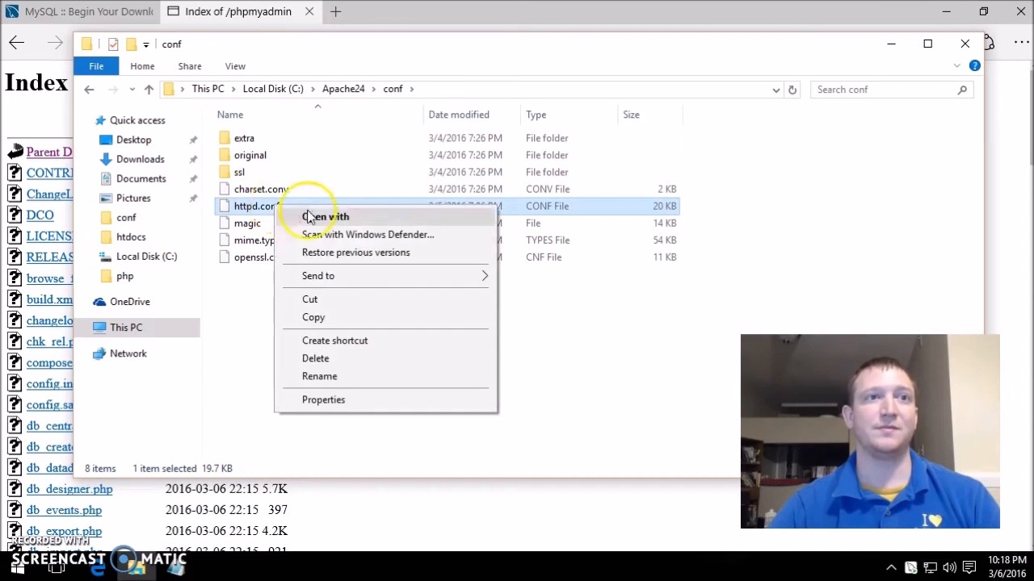
pyautogui.click(323, 216)
pyautogui.press('Return')
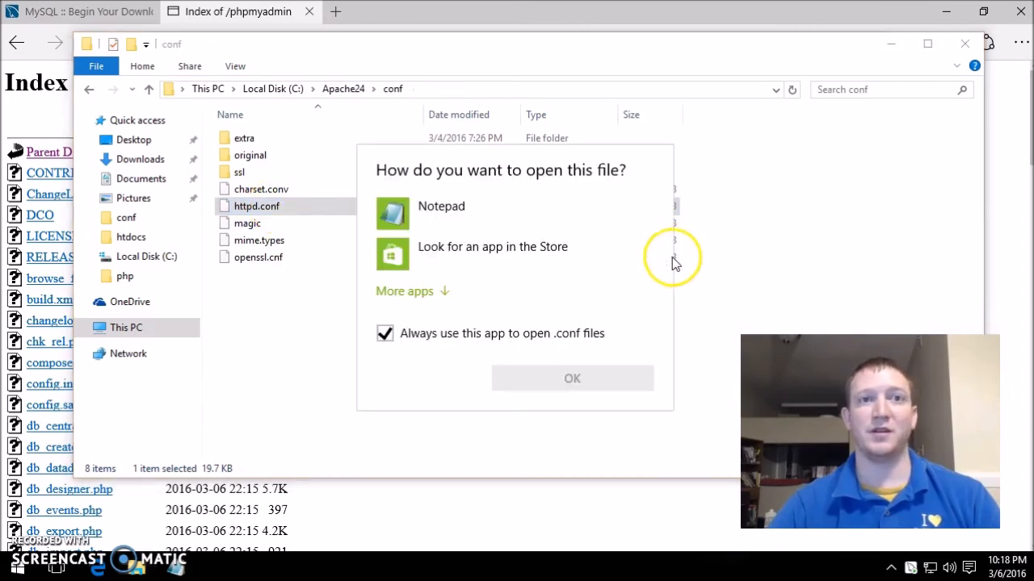
pyautogui.click(465, 333)
pyautogui.click(466, 209)
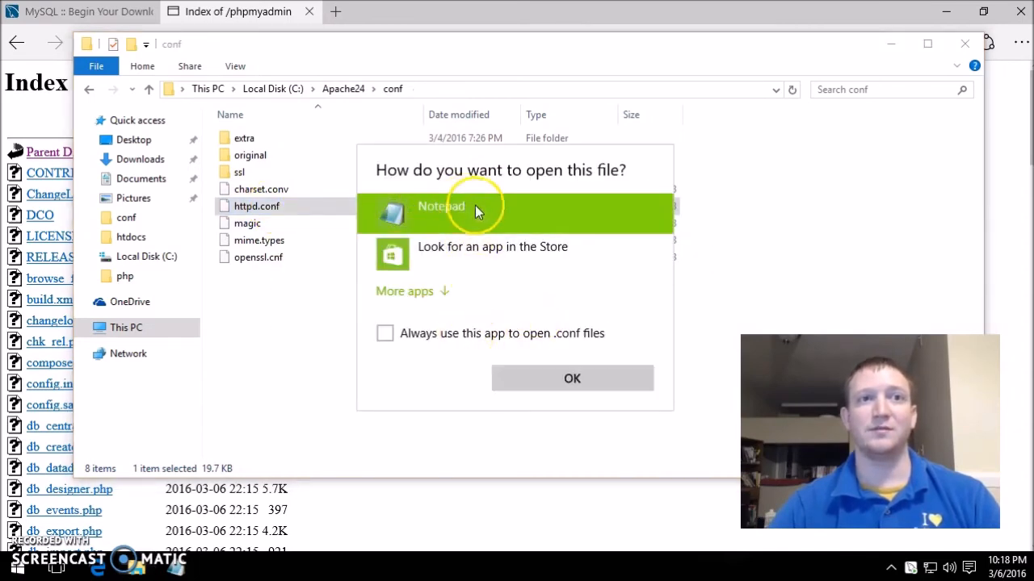
pyautogui.click(595, 381)
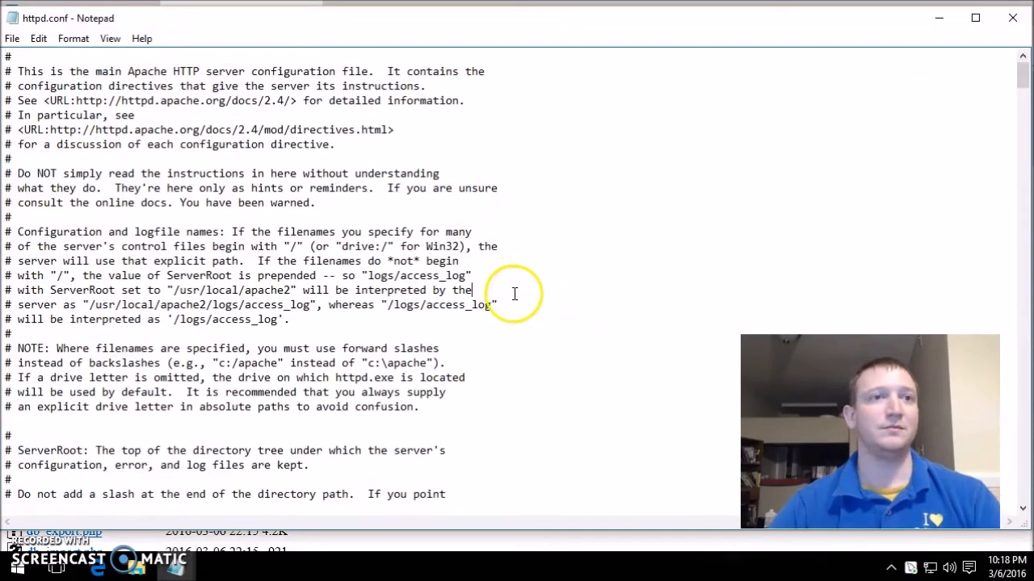
# - Find DirectoryIndex in httpd.conf and add a DirectoryIndex index.php line below index.html
pyautogui.scroll(-5, 512, 294)
pyautogui.hotkey('ctrl', 'f')
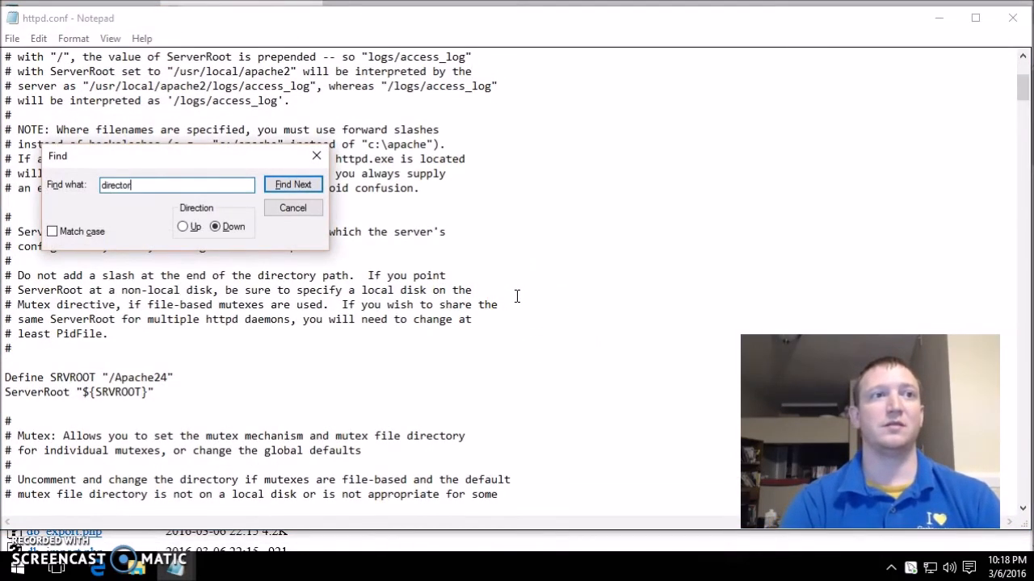
pyautogui.write('directoryindex')
pyautogui.press('Return')
pyautogui.press('Escape')
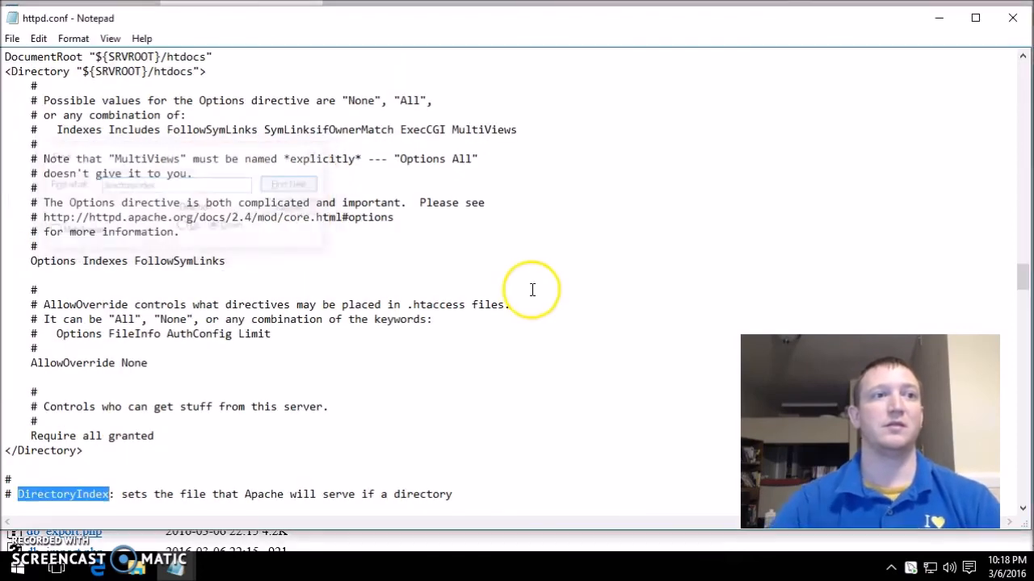
pyautogui.scroll(-8, 501, 299)
pyautogui.moveTo(202, 203); pyautogui.dragTo(43, 202)
pyautogui.hotkey('ctrl', 'c')
pyautogui.click(202, 203)
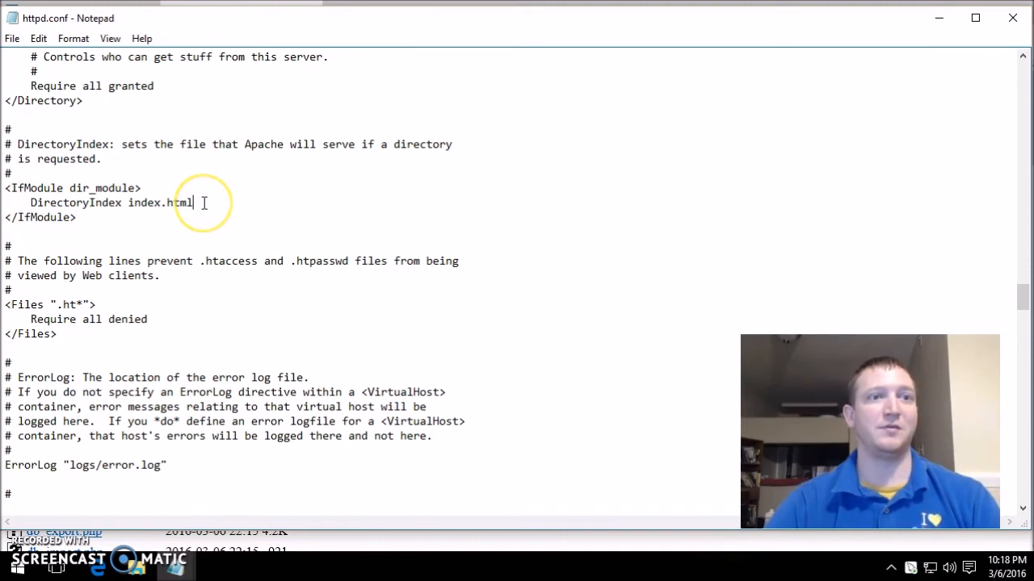
pyautogui.press('Return')
pyautogui.hotkey('ctrl', 'v')
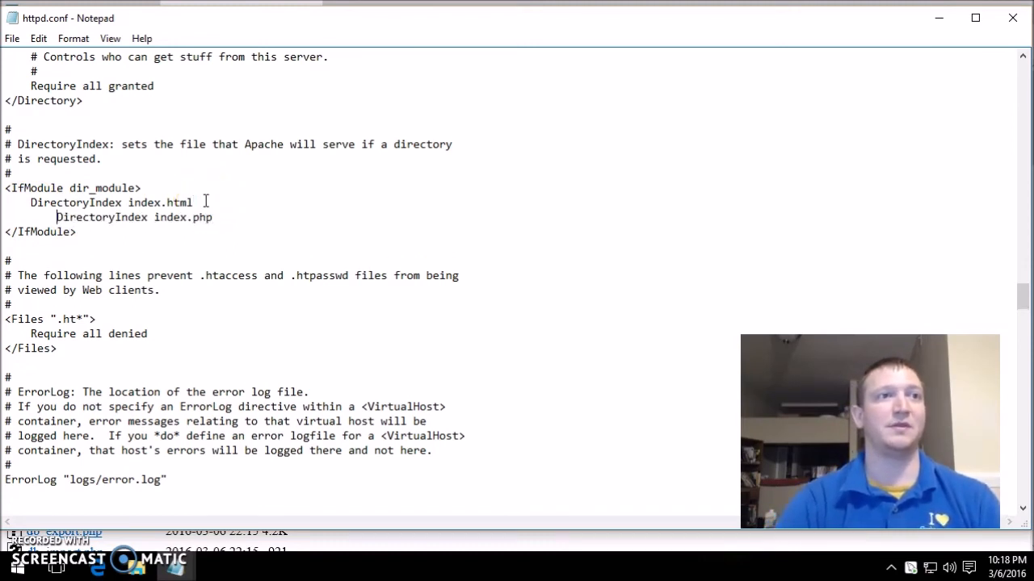
pyautogui.press('BackSpace')
pyautogui.write('=')
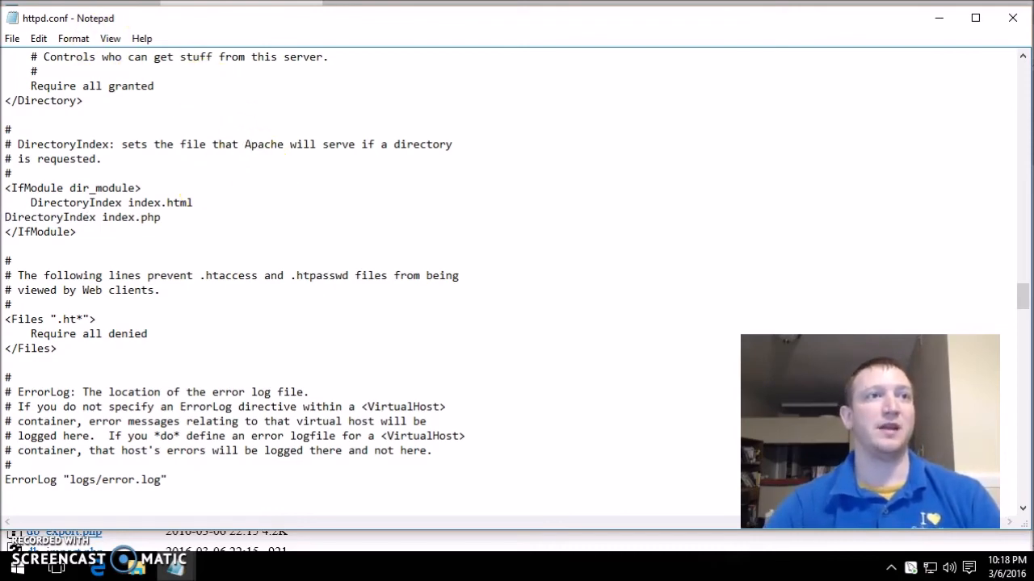
# - Close httpd.conf with the edits saved and open the Run prompt
pyautogui.doubleClick(10, 20)
pyautogui.rightClick(16, 568)
pyautogui.click(97, 486)
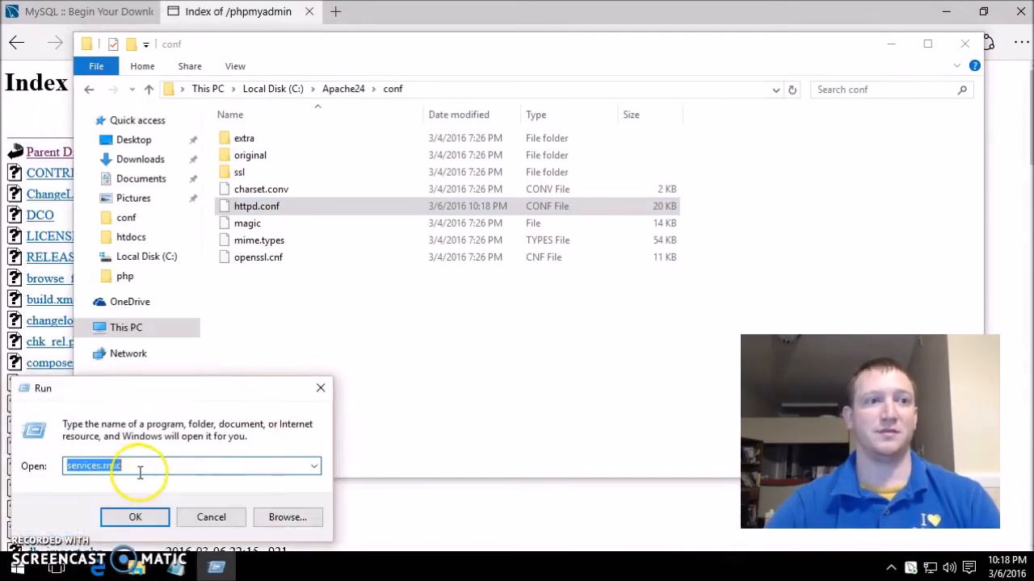
# - Launch services.msc, restart Apache2.4, and close the Services console
pyautogui.click(135, 517)
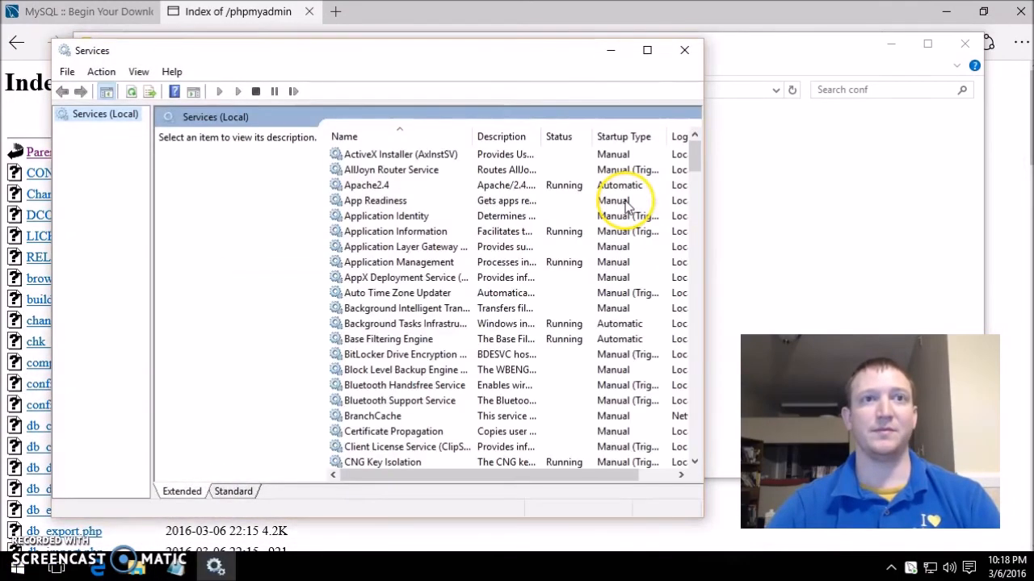
pyautogui.rightClick(368, 187)
pyautogui.click(448, 264)
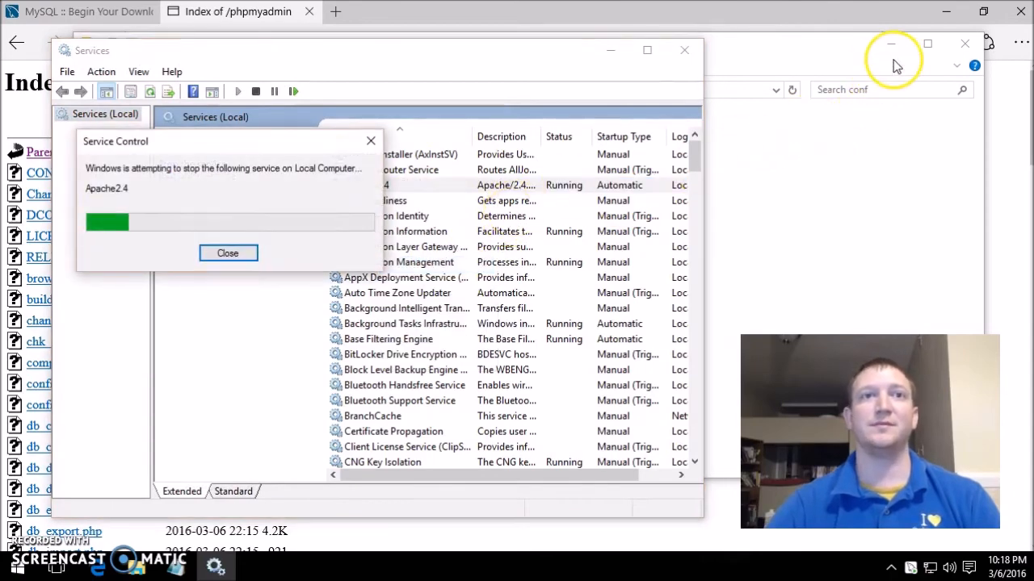
pyautogui.click(684, 50)
pyautogui.click(676, 33)
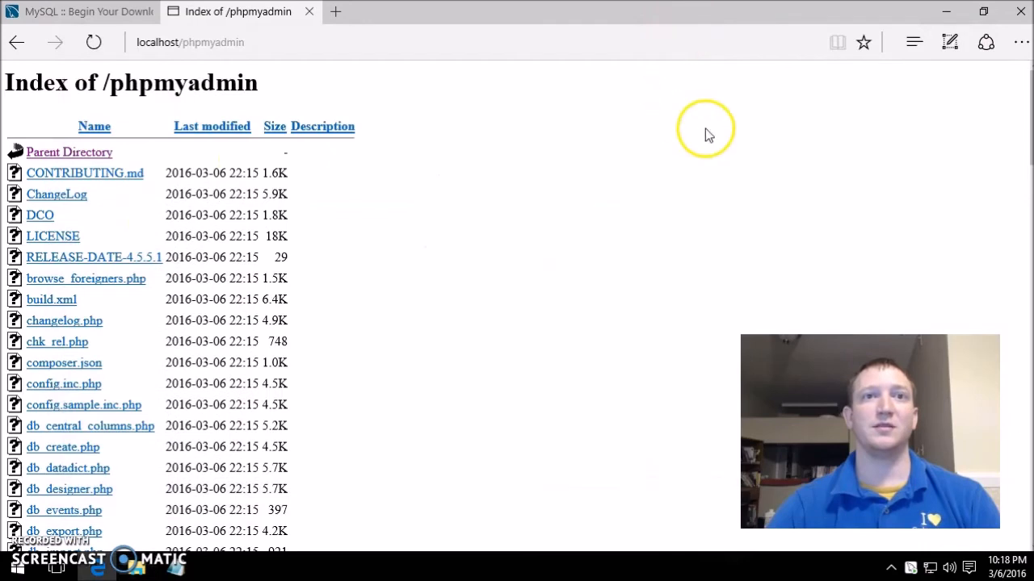
# - Refresh localhost/phpmyadmin in Edge, now showing the missing mbstring extension error
pyautogui.rightClick(759, 165)
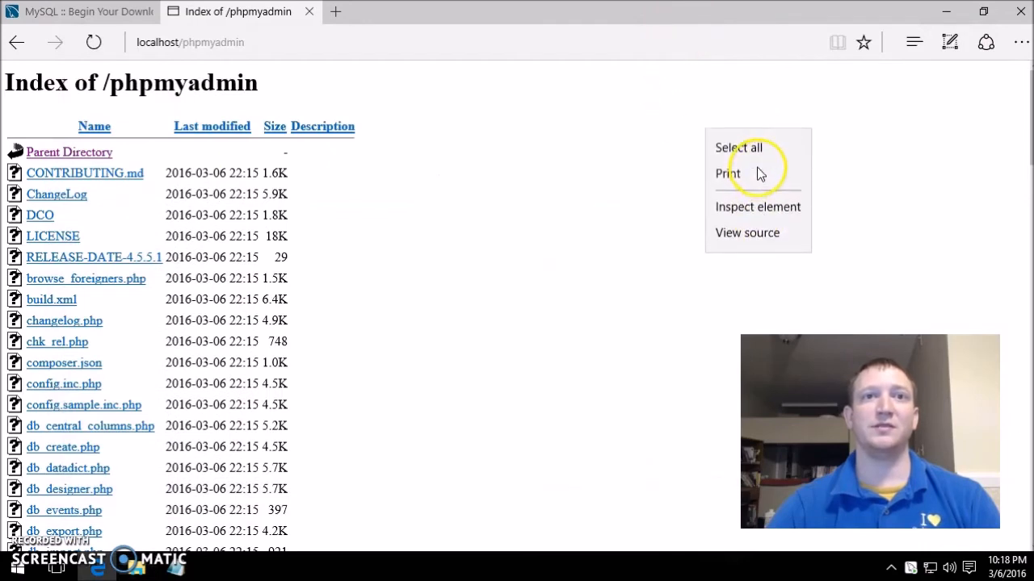
pyautogui.click(595, 211)
pyautogui.click(107, 53)
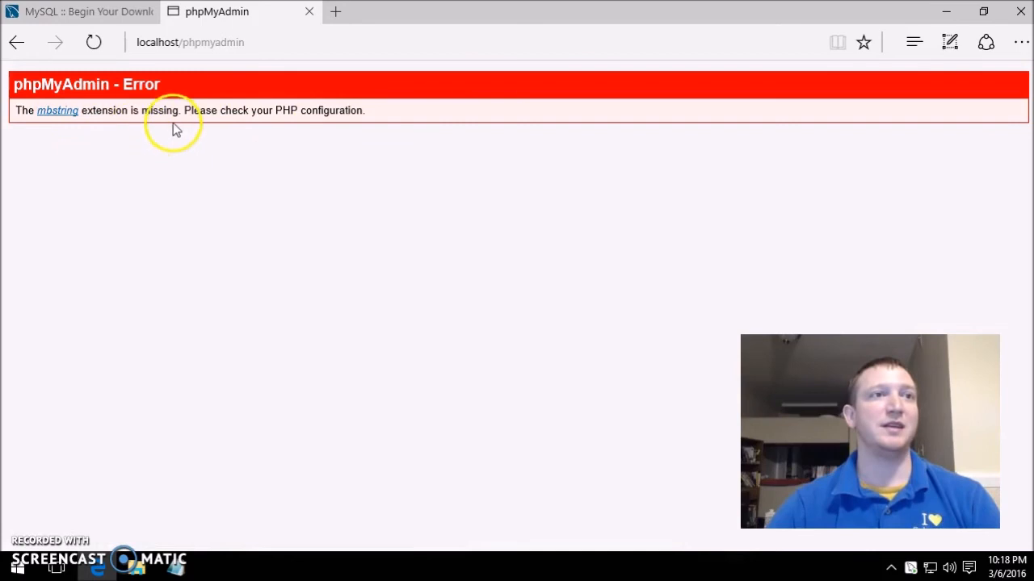
pyautogui.click(156, 564)
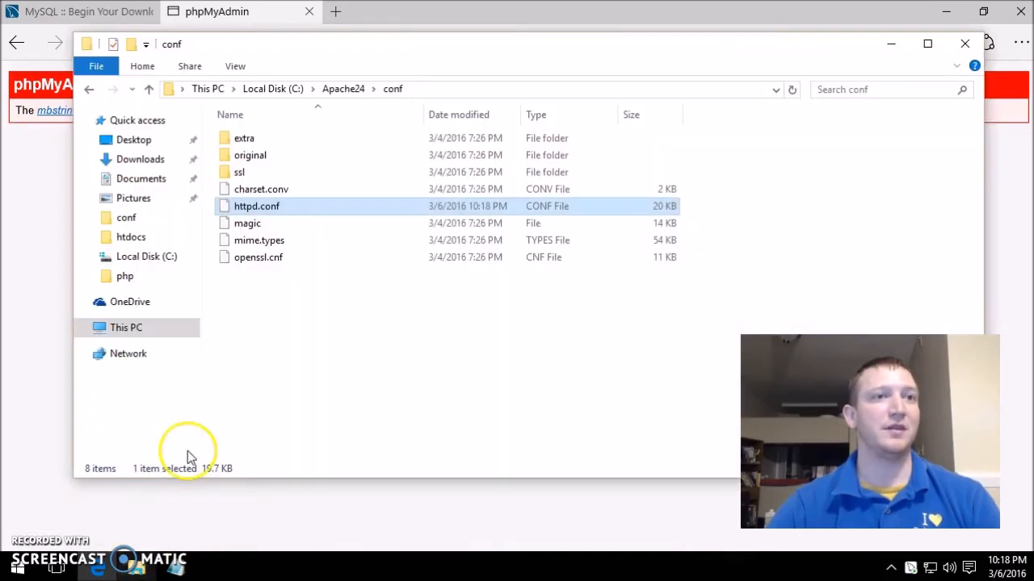
# - Browse to C:\php\ext and confirm php_mbstring.dll is present
pyautogui.click(292, 90)
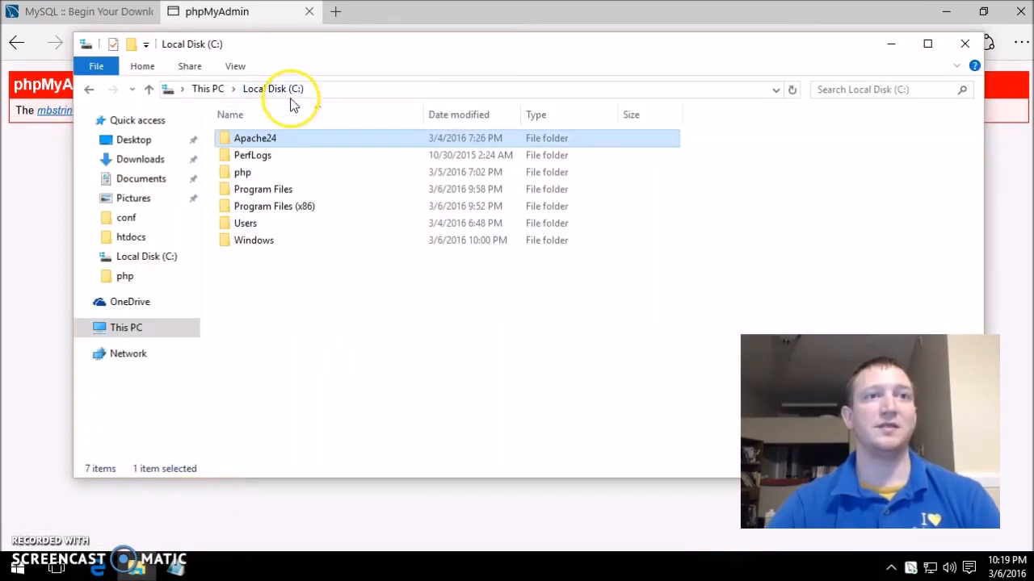
pyautogui.doubleClick(257, 170)
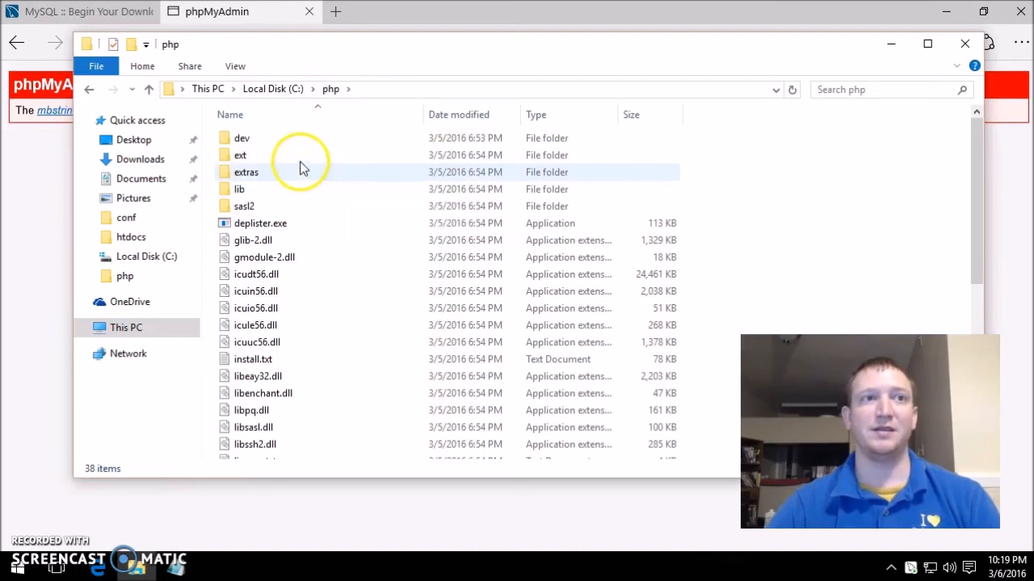
pyautogui.doubleClick(300, 158)
pyautogui.scroll(-1, 342, 208)
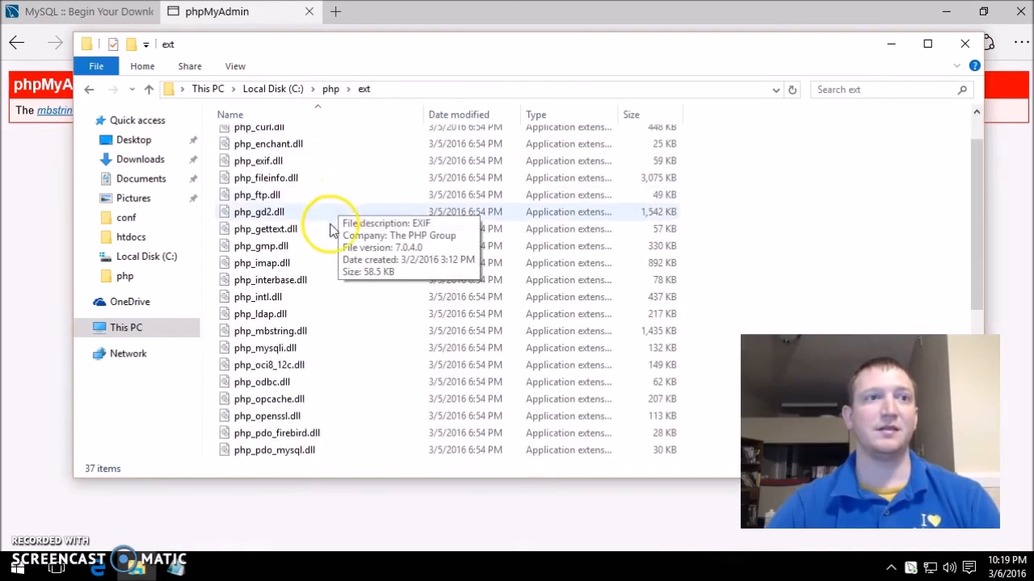
pyautogui.click(292, 280)
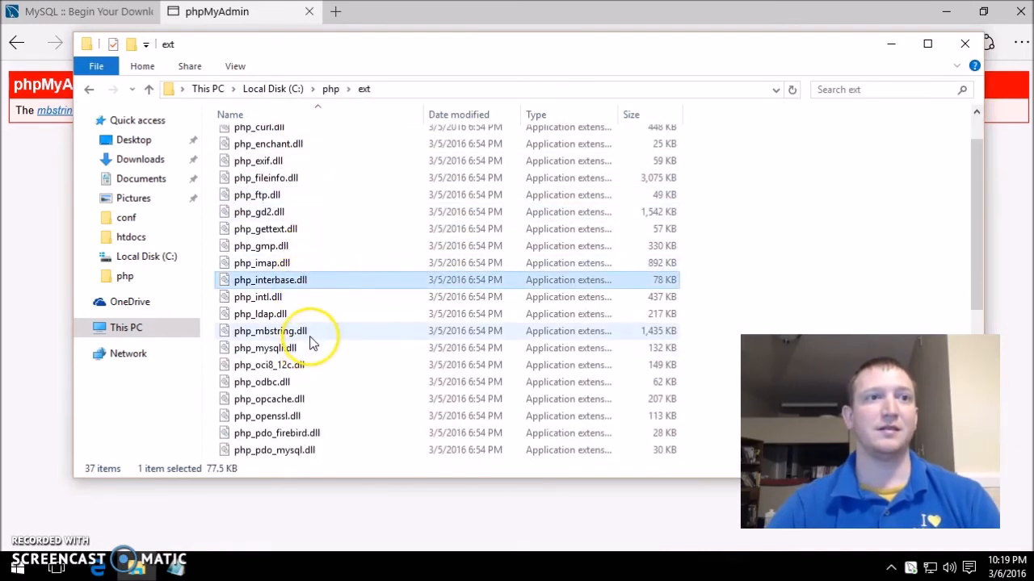
pyautogui.click(260, 331)
# - Go back to C:\php and bring up the file actions for php.ini
pyautogui.click(328, 89)
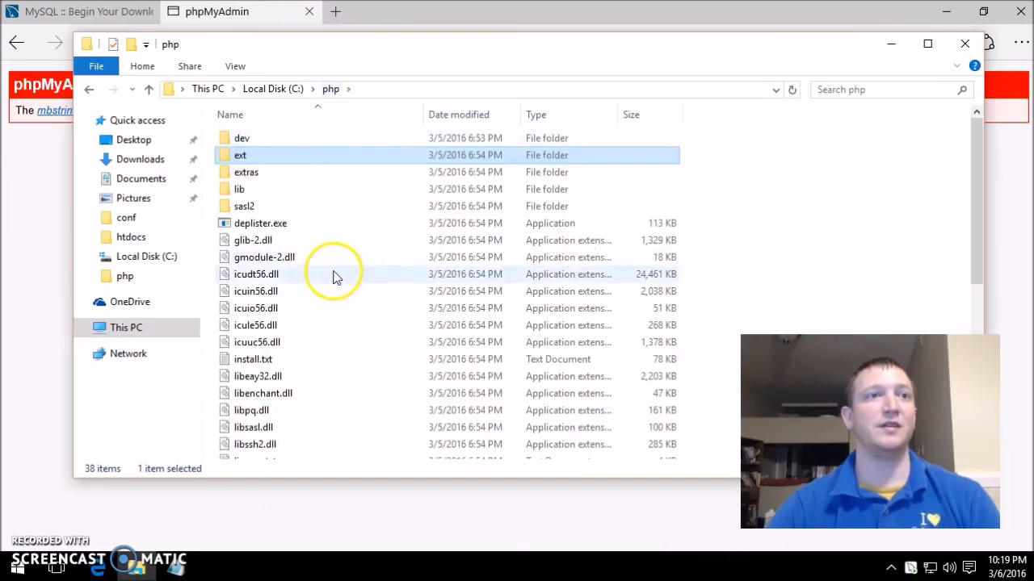
pyautogui.scroll(-6, 333, 273)
pyautogui.click(260, 254)
pyautogui.rightClick(271, 250)
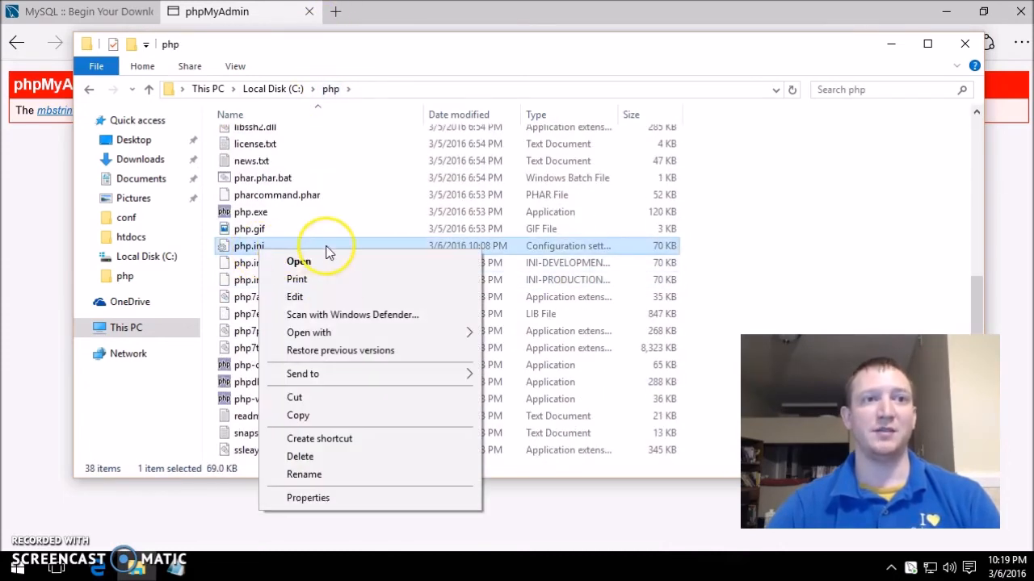
# - Open php.ini in Notepad and search for mbstring to reach the php_mbstring.dll extension line
pyautogui.click(331, 296)
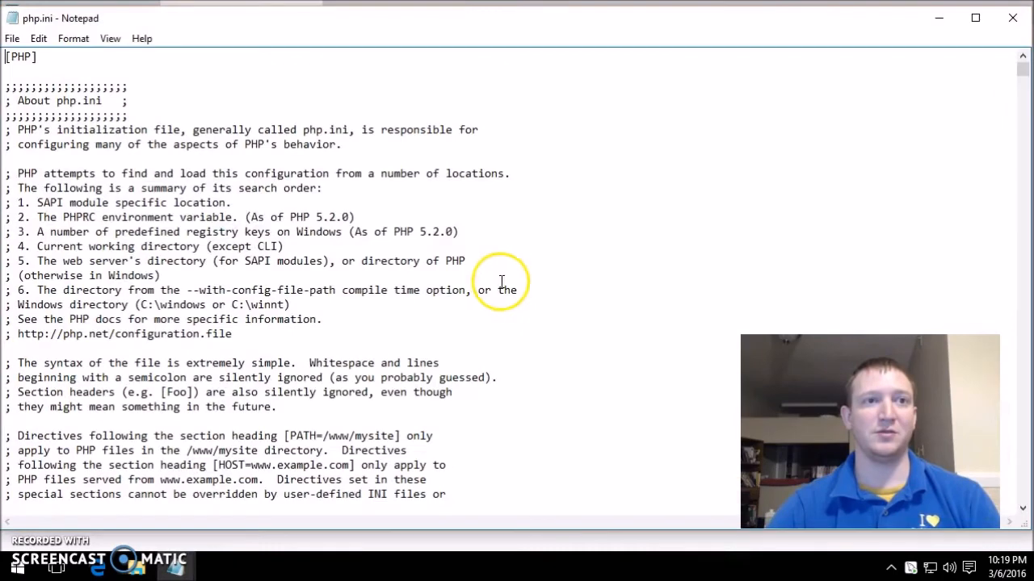
pyautogui.hotkey('ctrl', 'f')
pyautogui.write('mbstring')
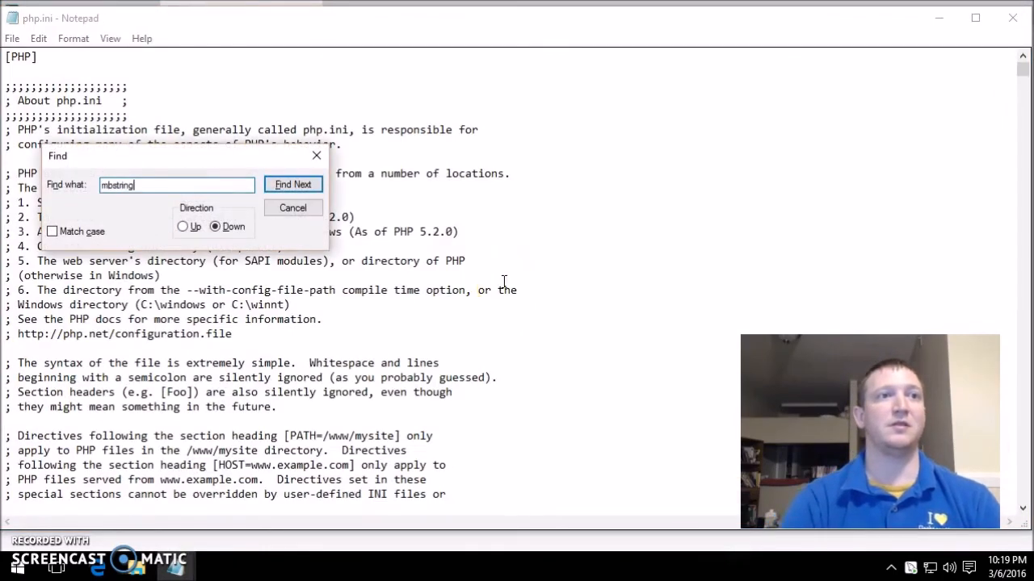
pyautogui.press('Return')
pyautogui.press('Escape')
pyautogui.scroll(-6, 503, 281)
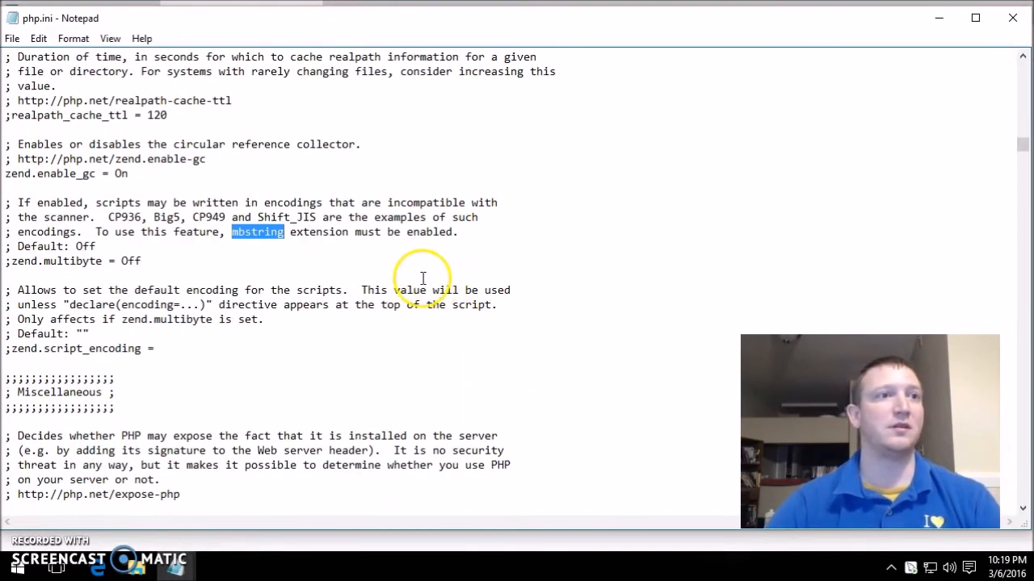
pyautogui.hotkey('ctrl', 'f')
pyautogui.press('Return')
pyautogui.press('Escape')
pyautogui.hotkey('ctrl', 'f')
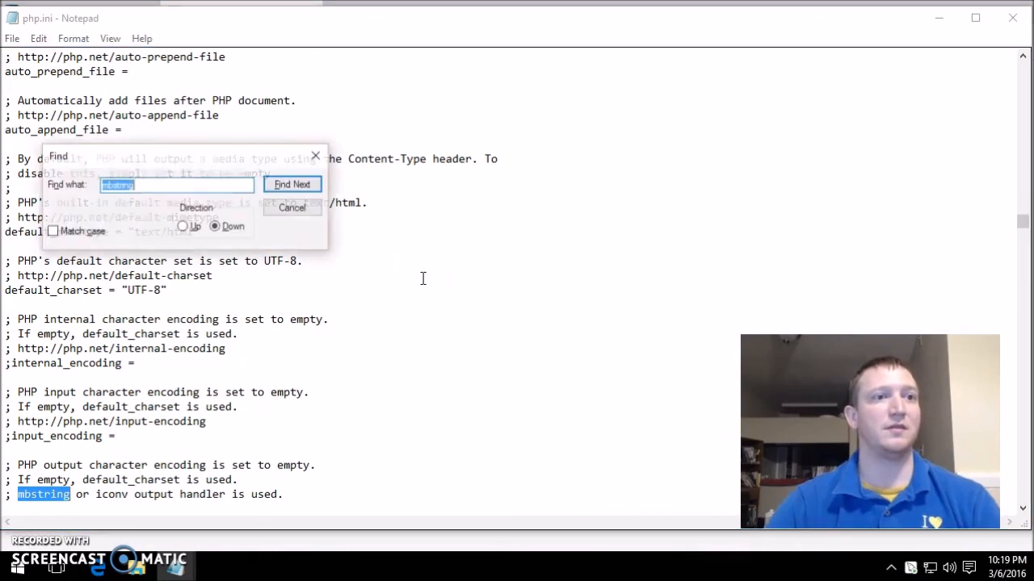
pyautogui.press('Return')
pyautogui.press('Escape')
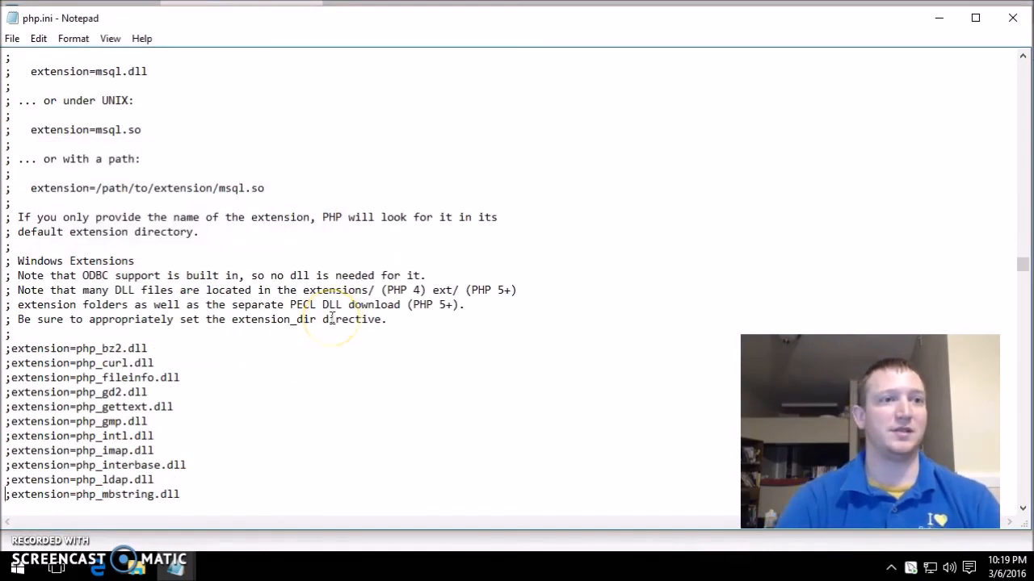
# - Uncomment extension=php_mbstring.dll, then minimize Notepad and Explorer to return to phpMyAdmin
pyautogui.press('Delete')
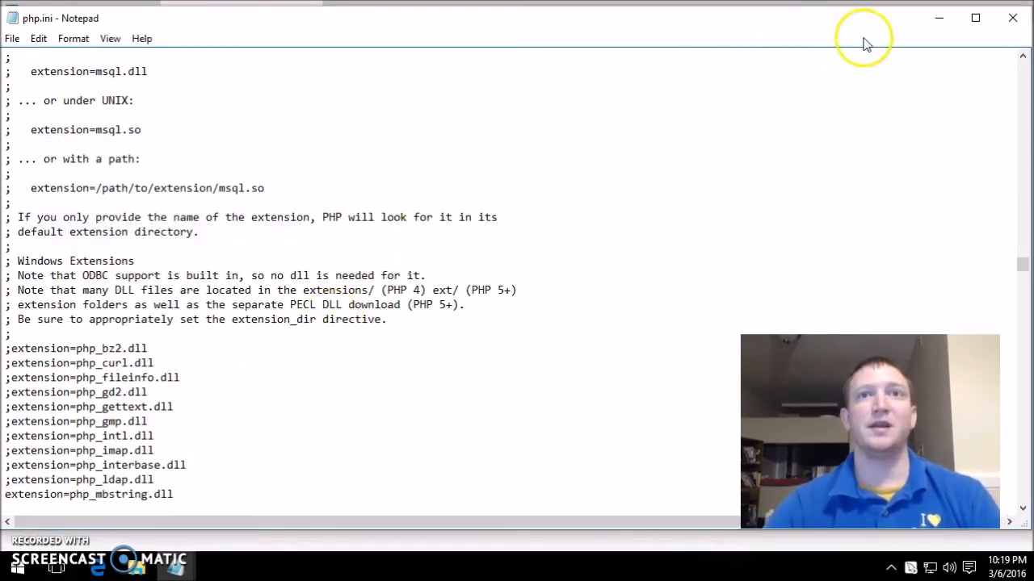
pyautogui.click(939, 17)
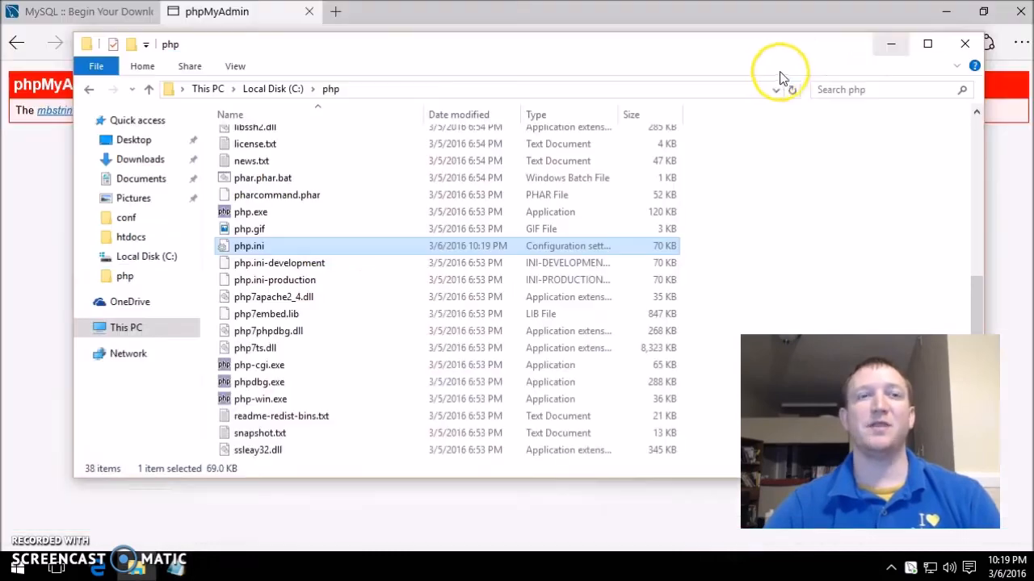
pyautogui.click(891, 43)
pyautogui.rightClick(573, 143)
pyautogui.click(391, 189)
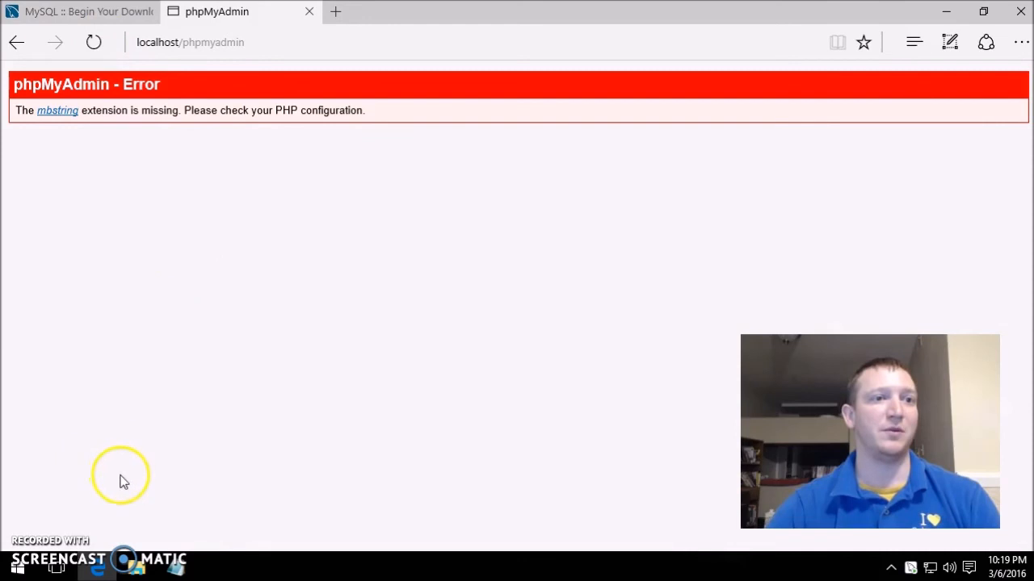
# - Restart the Apache2.4 service from the Services console launched via Run
pyautogui.rightClick(18, 565)
pyautogui.click(66, 487)
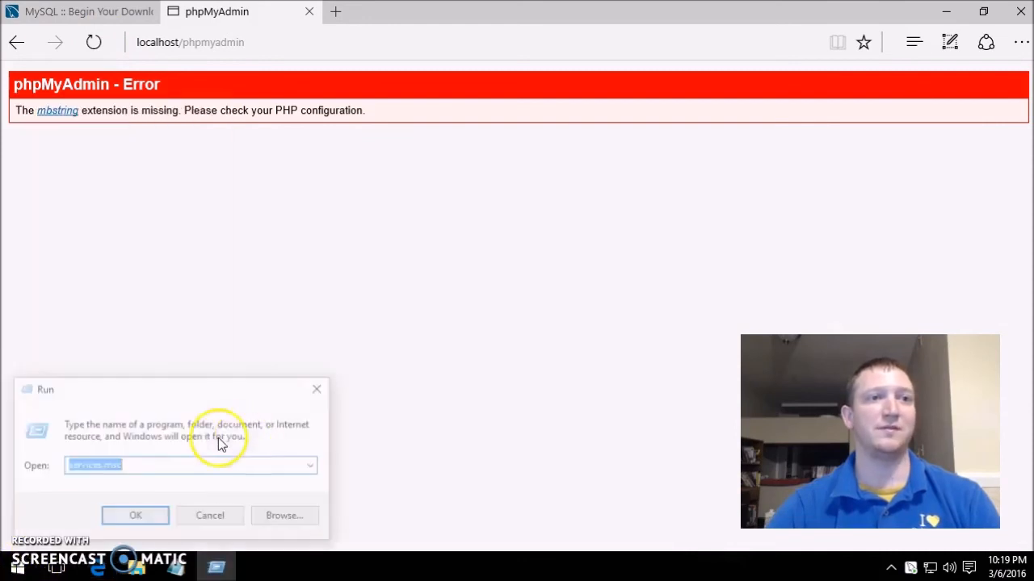
pyautogui.click(141, 519)
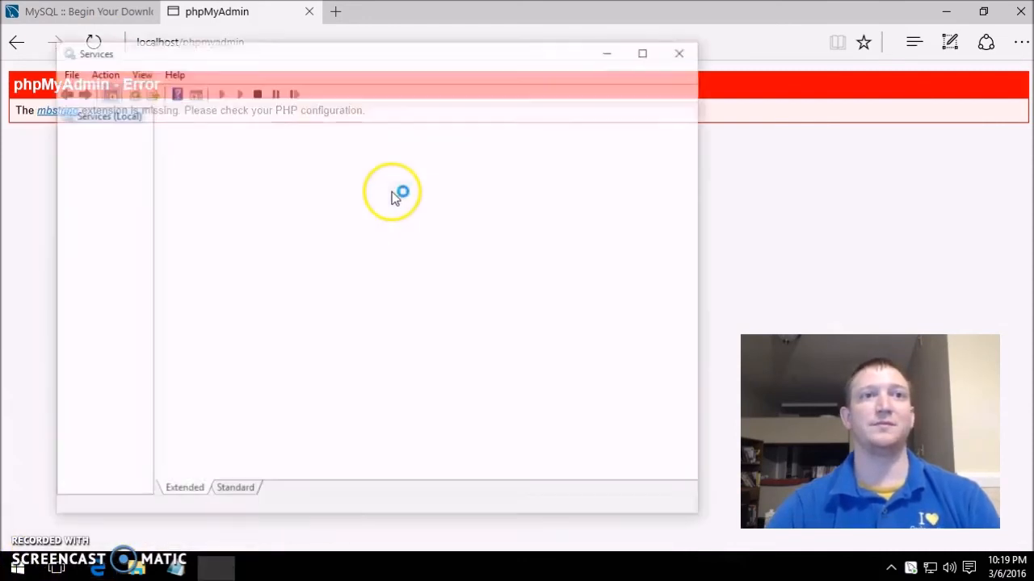
pyautogui.rightClick(386, 186)
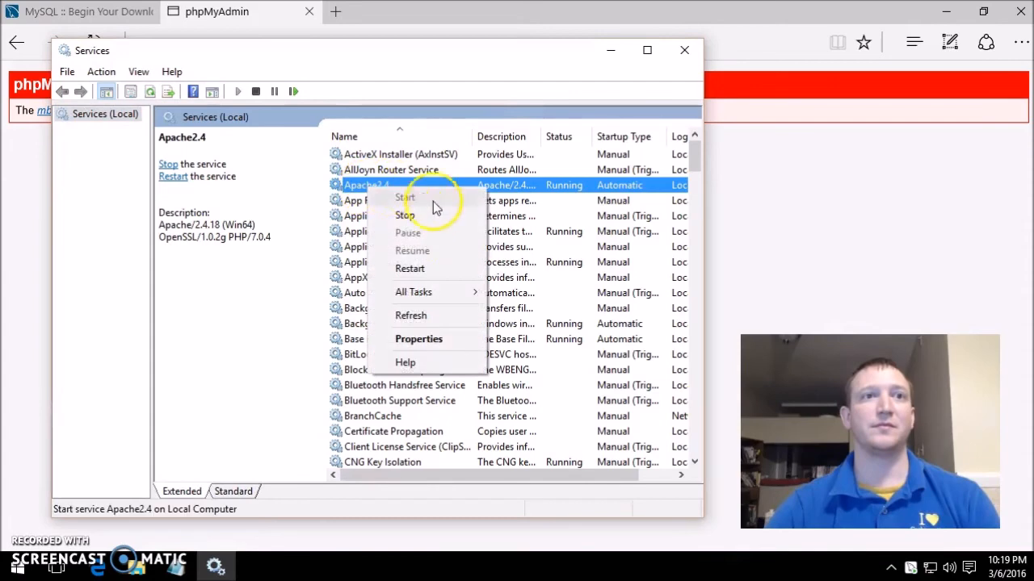
pyautogui.click(418, 268)
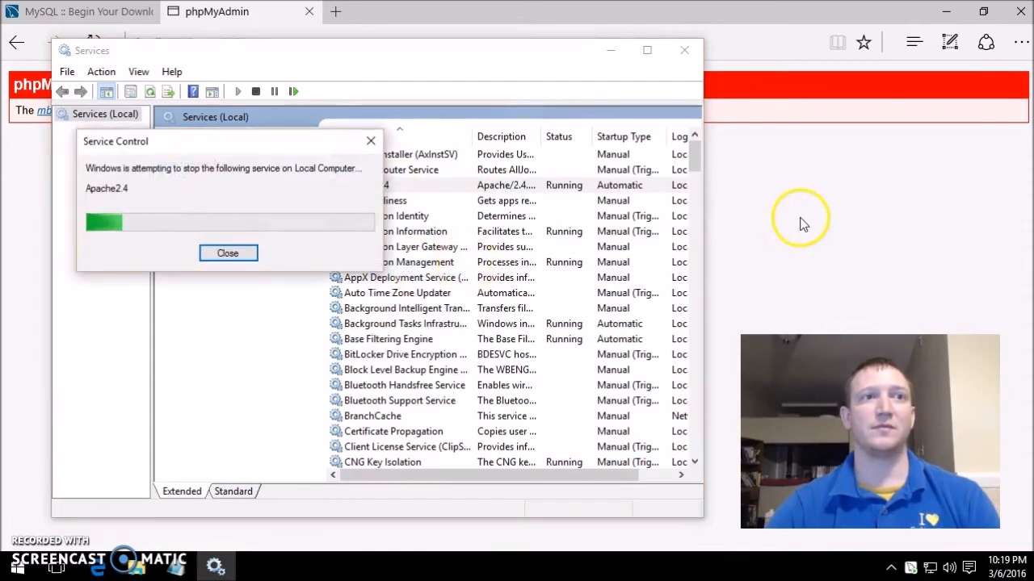
# - Return to Edge and reload localhost/phpmyadmin
pyautogui.click(777, 181)
pyautogui.rightClick(776, 178)
pyautogui.click(378, 196)
pyautogui.click(93, 45)
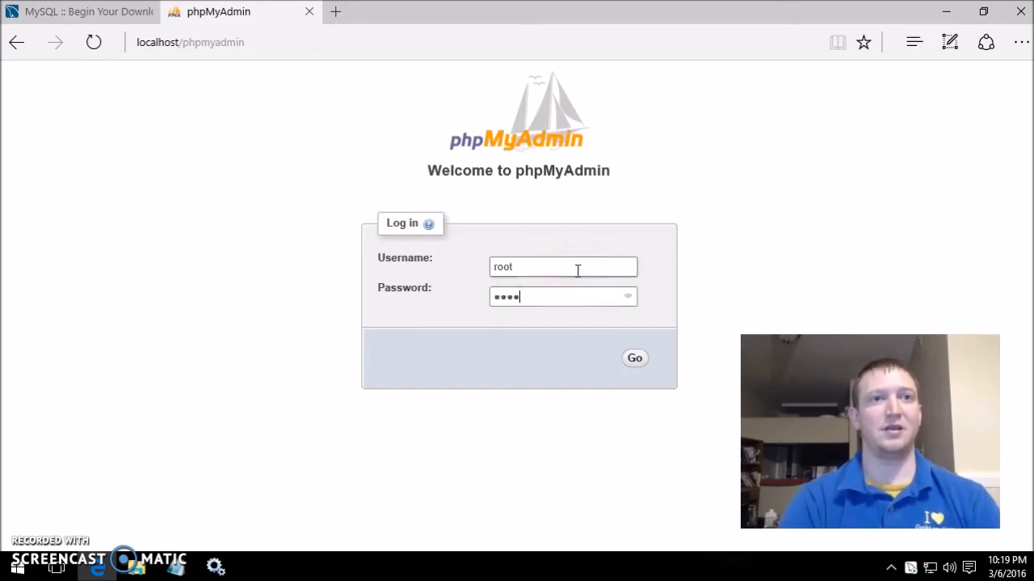
# - Submit the phpMyAdmin login and open the Databases tab showing sakila, sys, world and others
pyautogui.click(633, 358)
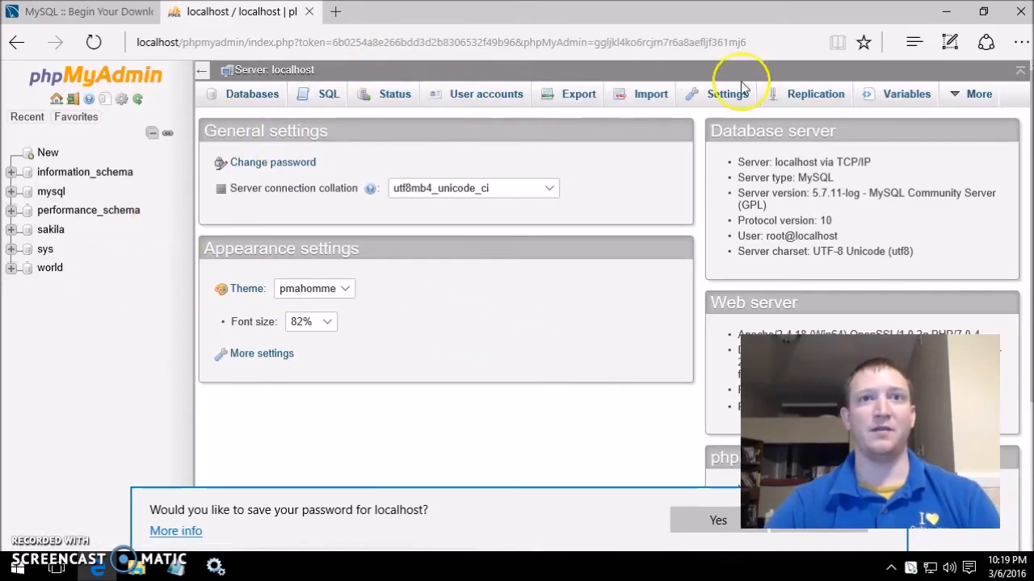
pyautogui.click(263, 98)
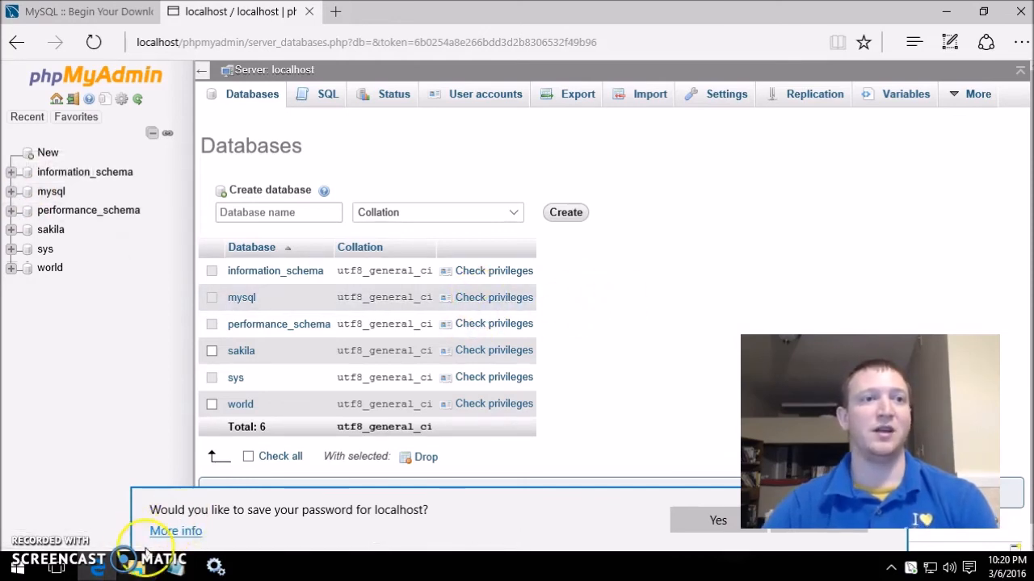
# - Open an administrator Command Prompt and run mysql -uroot -p, which is not recognized
pyautogui.rightClick(17, 567)
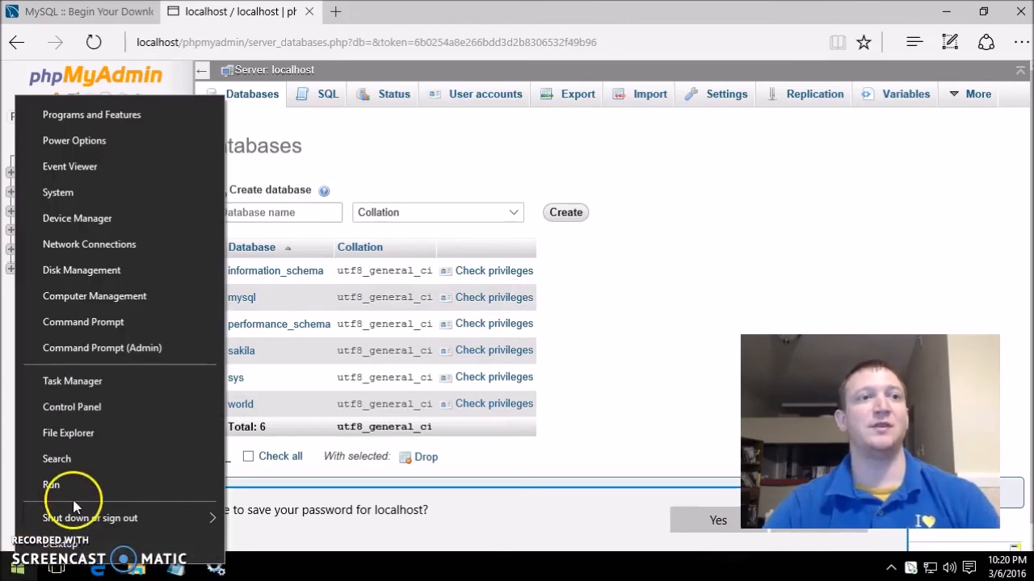
pyautogui.click(134, 347)
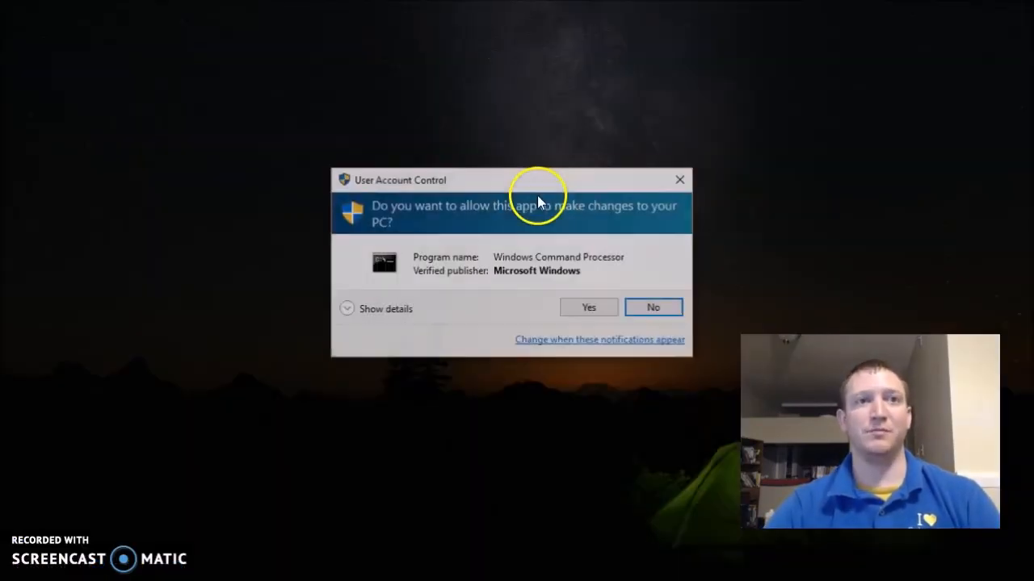
pyautogui.click(589, 307)
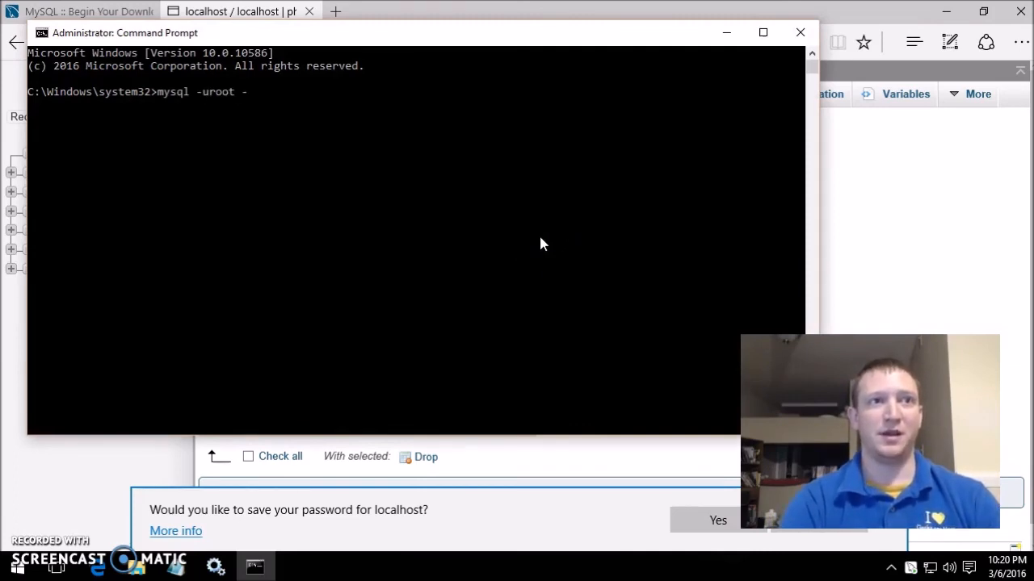
pyautogui.press('Return')
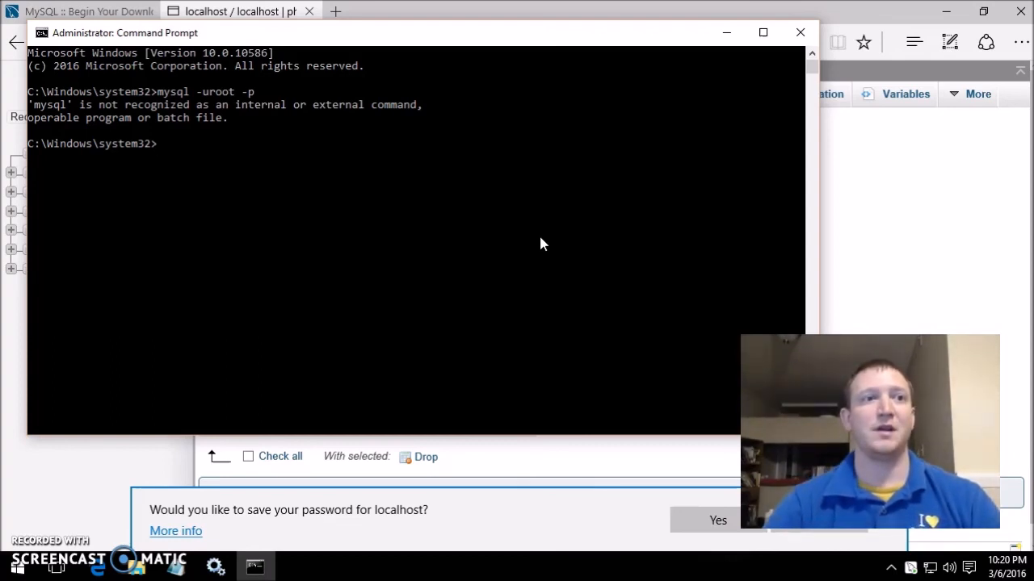
pyautogui.click(283, 182)
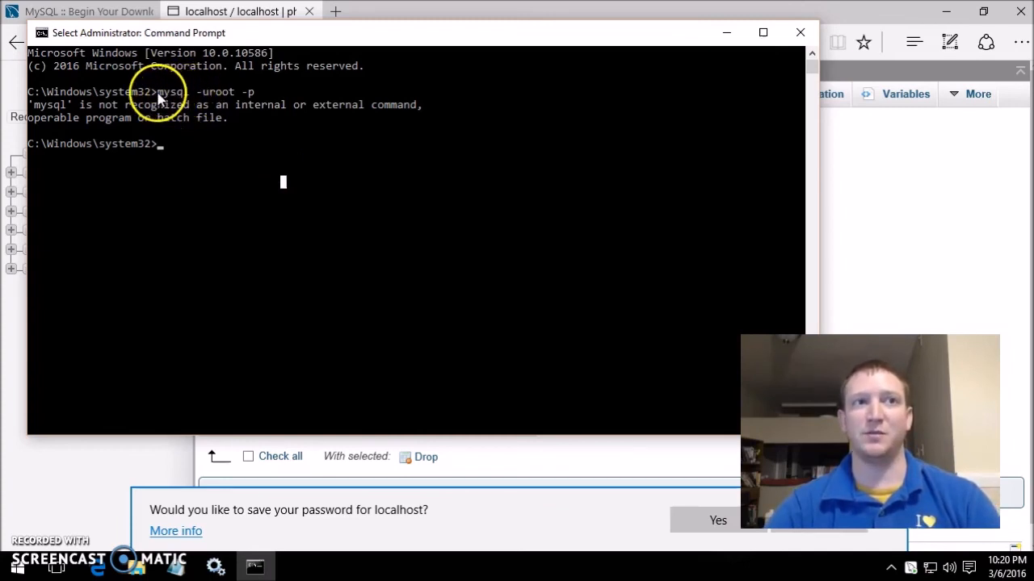
pyautogui.click(172, 168)
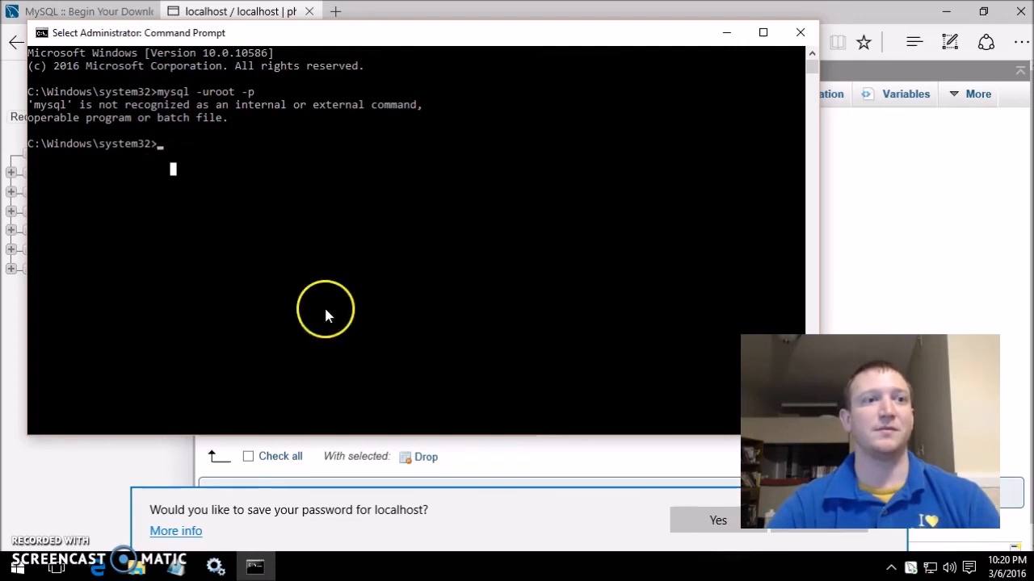
pyautogui.rightClick(17, 567)
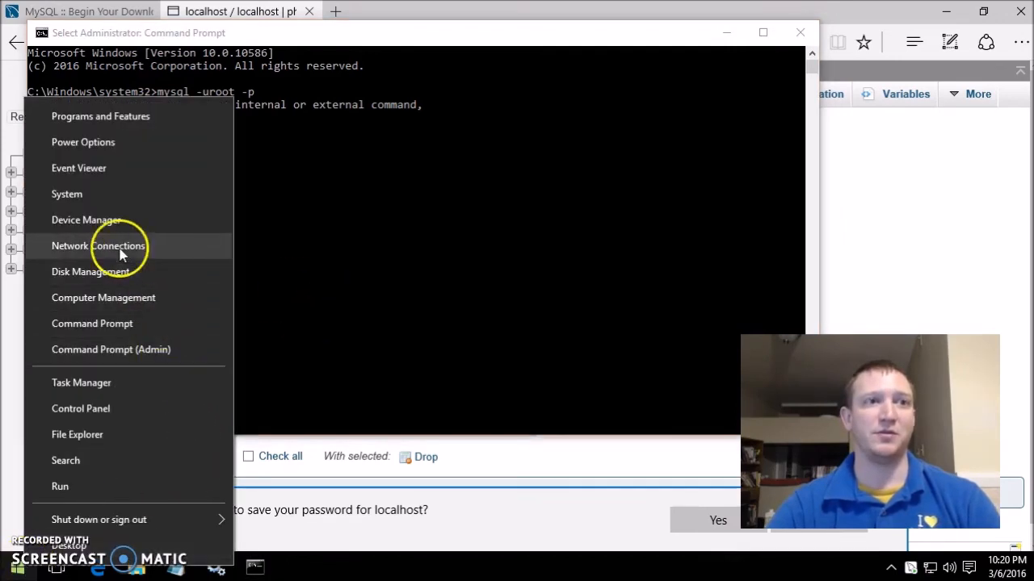
# - Open the system Path variable's editor and review its existing MySQL entries
pyautogui.click(129, 193)
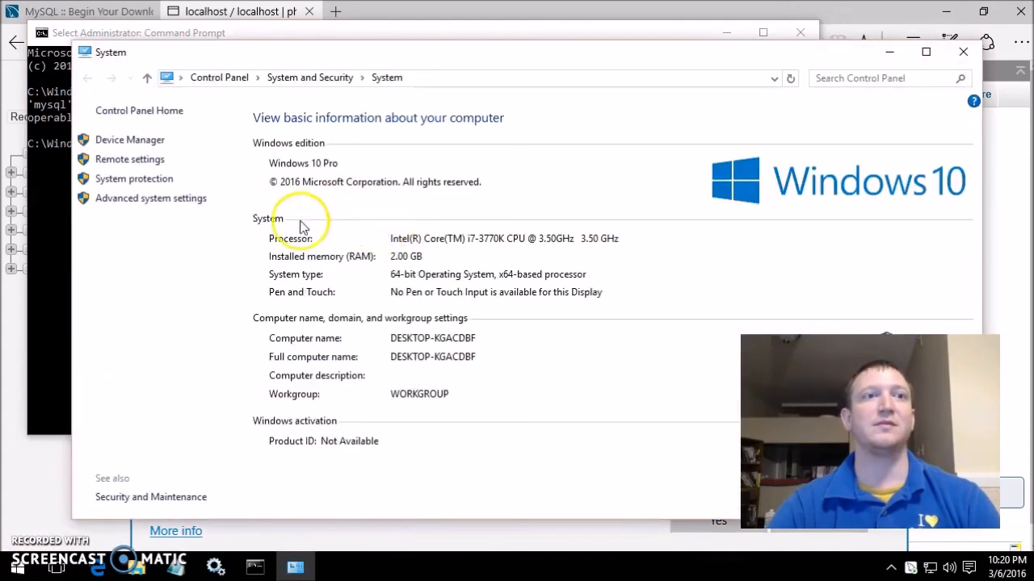
pyautogui.click(158, 201)
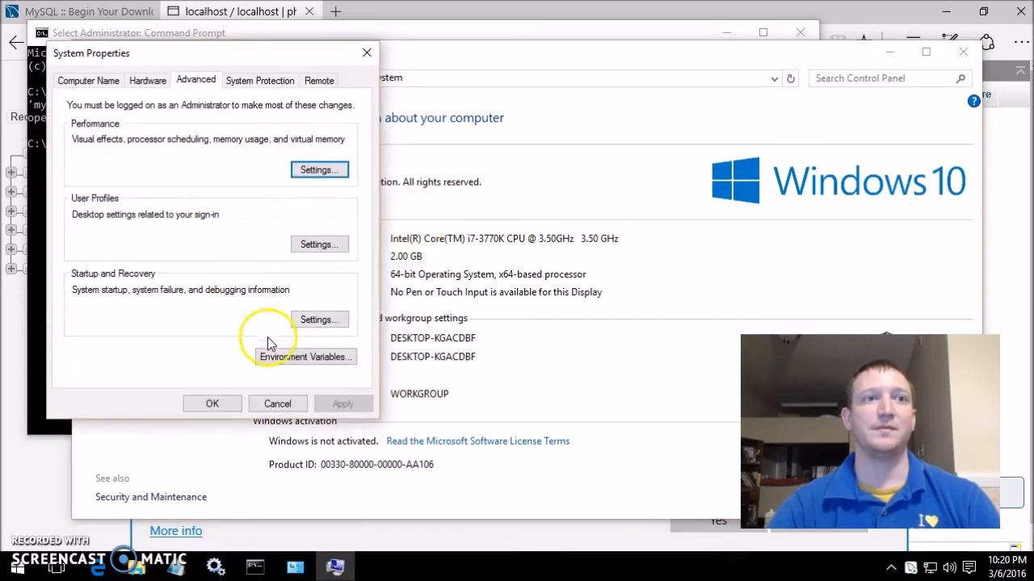
pyautogui.click(278, 361)
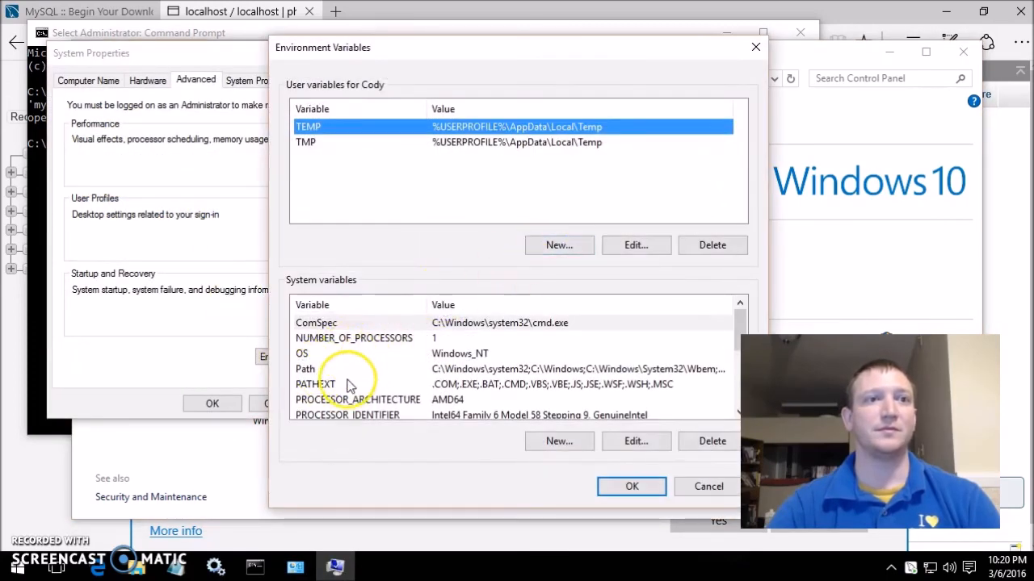
pyautogui.click(348, 383)
pyautogui.doubleClick(347, 369)
pyautogui.click(430, 265)
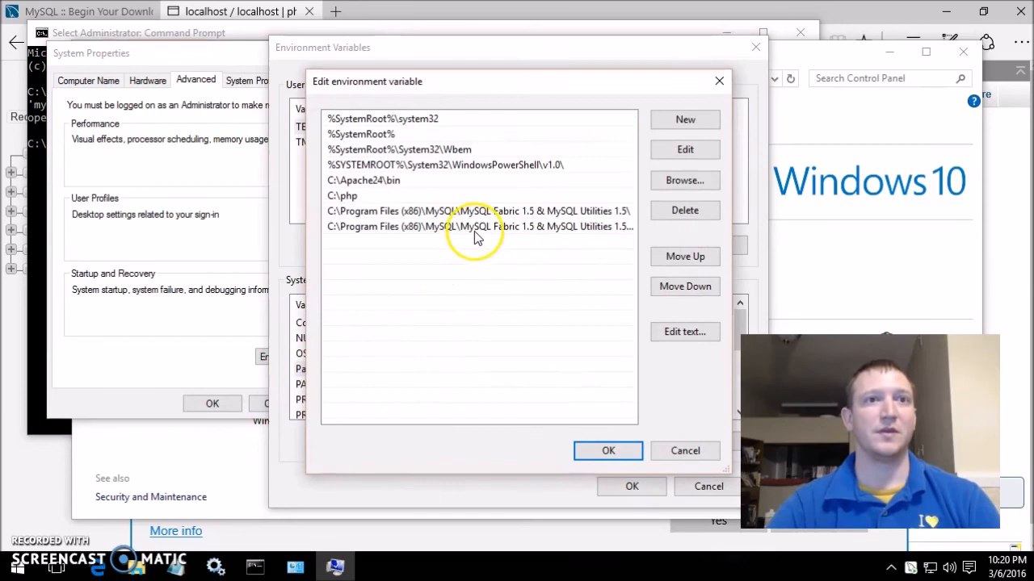
pyautogui.click(477, 228)
pyautogui.click(476, 212)
pyautogui.click(386, 196)
pyautogui.click(390, 212)
# - In Explorer, navigate to C:\Program Files\MySQL\MySQL Server 5.7\bin and copy its path
pyautogui.moveTo(137, 567)
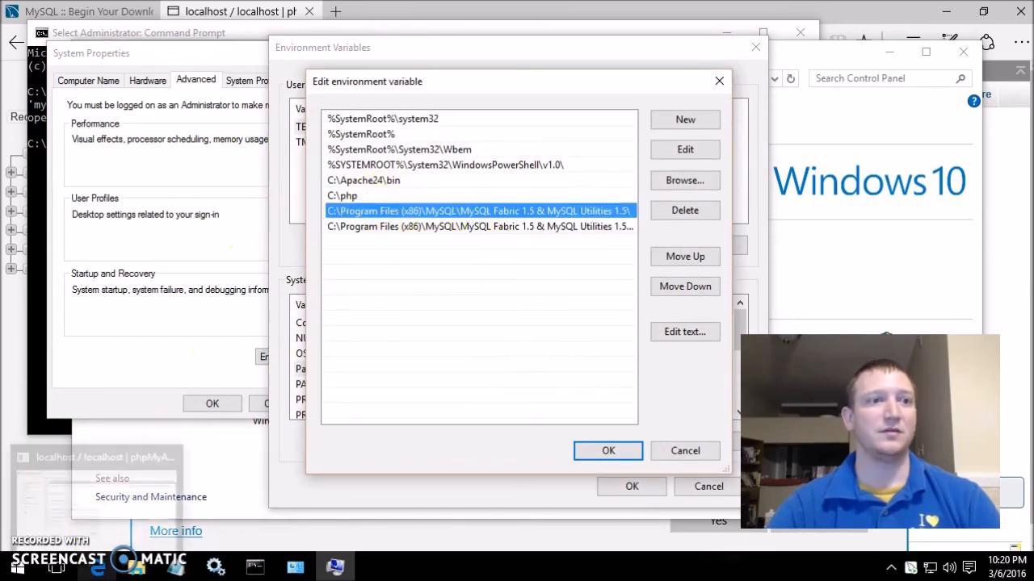
pyautogui.click(97, 497)
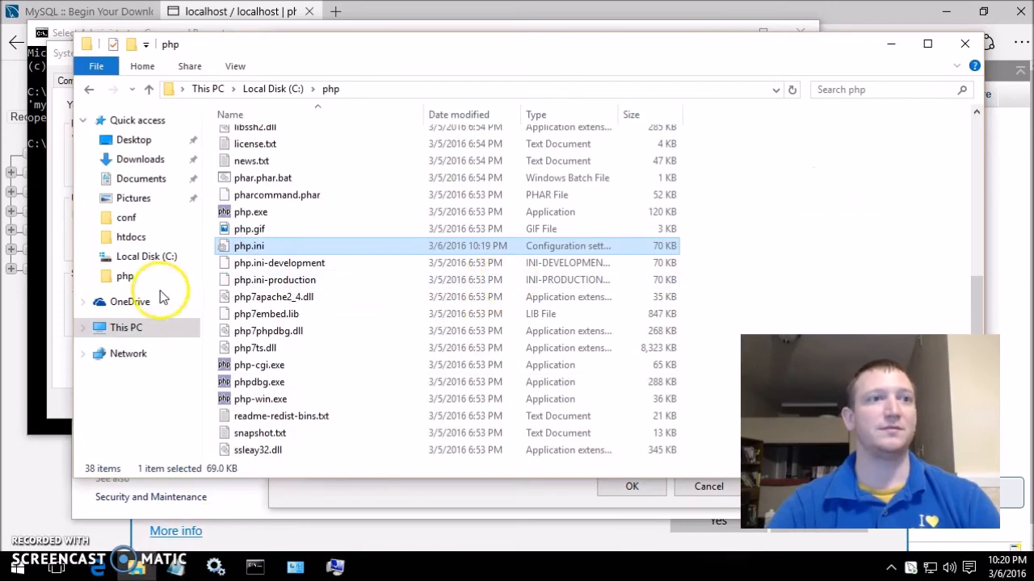
pyautogui.click(148, 328)
pyautogui.doubleClick(383, 259)
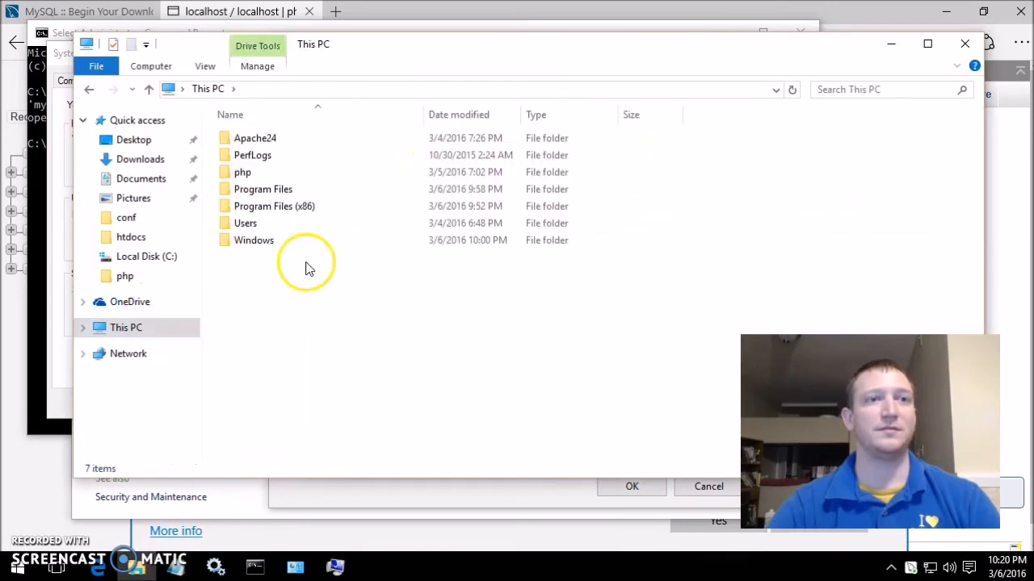
pyautogui.doubleClick(297, 193)
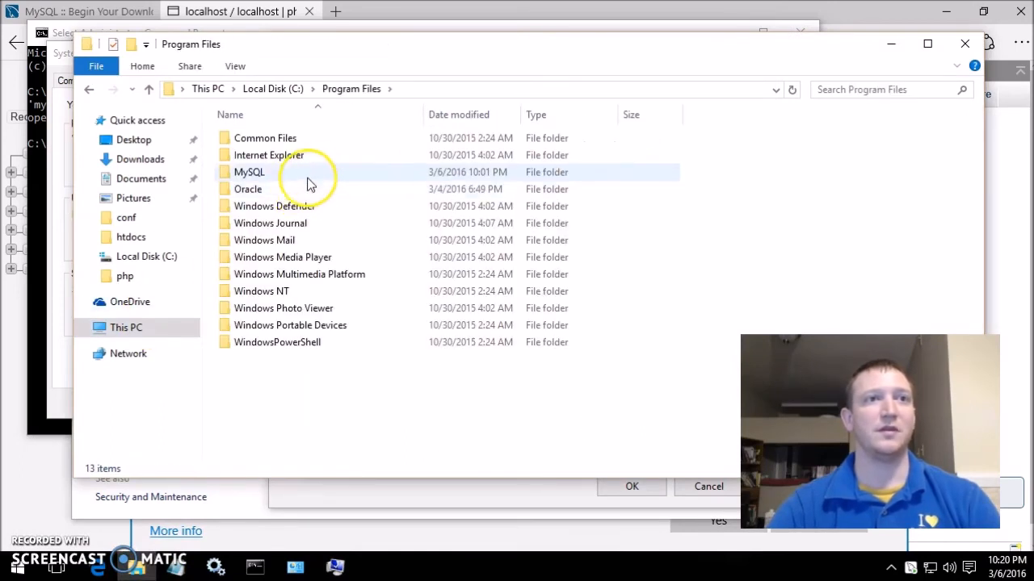
pyautogui.doubleClick(305, 175)
pyautogui.click(333, 192)
pyautogui.doubleClick(315, 193)
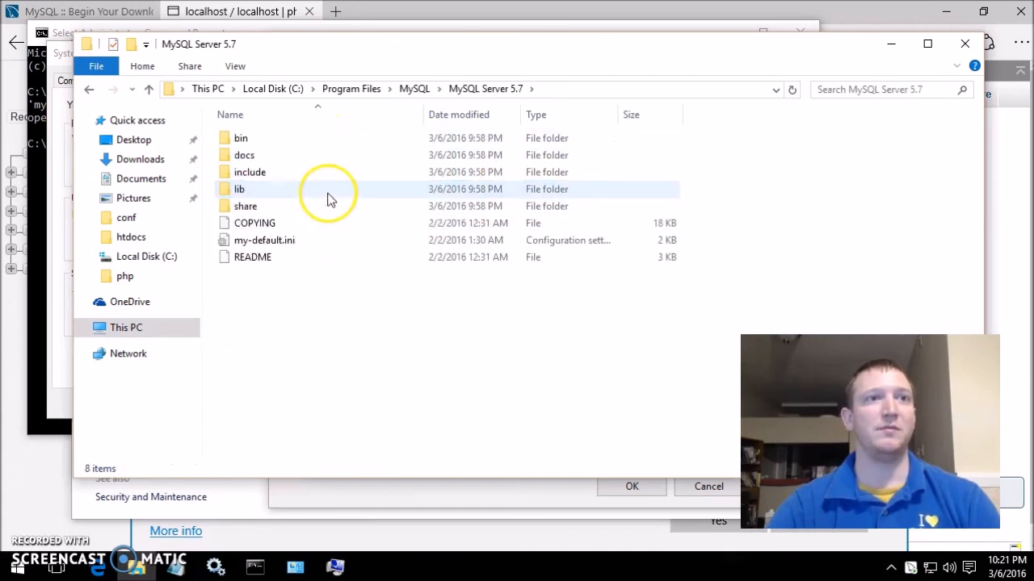
pyautogui.doubleClick(284, 140)
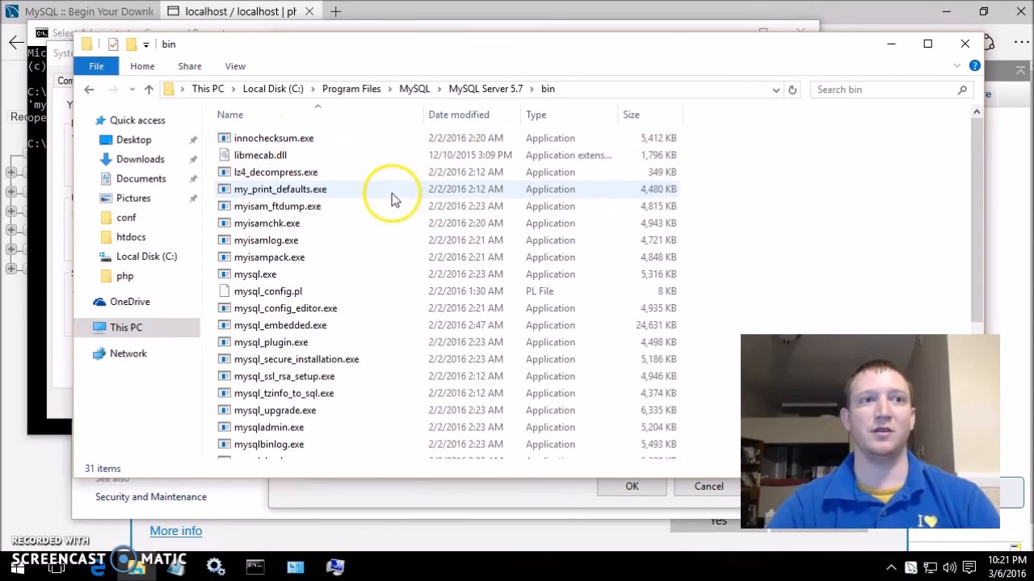
pyautogui.click(614, 89)
pyautogui.hotkey('ctrl', 'c')
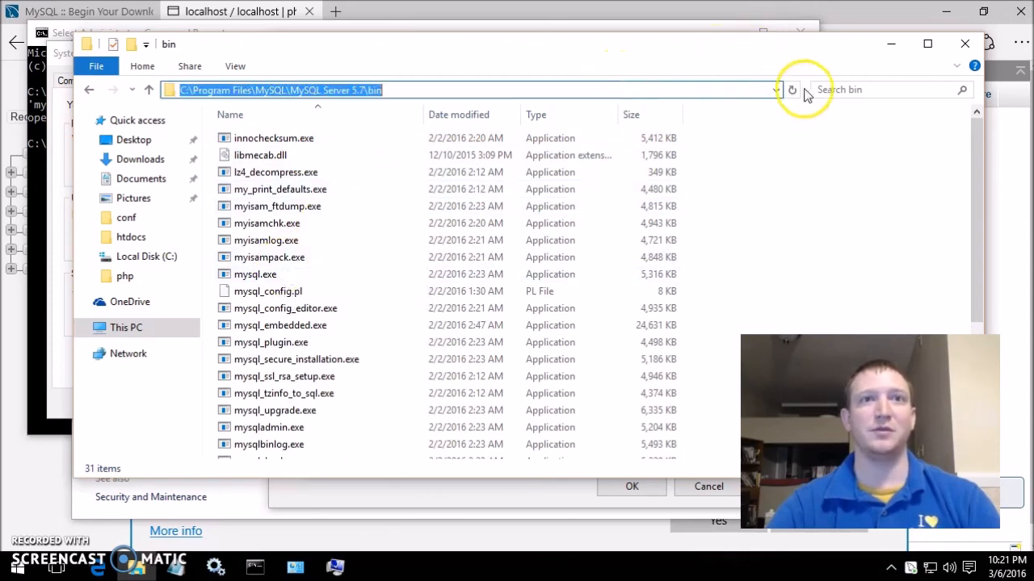
# - Add the copied bin path as a new Path entry and confirm all three dialogs
pyautogui.click(890, 43)
pyautogui.click(582, 266)
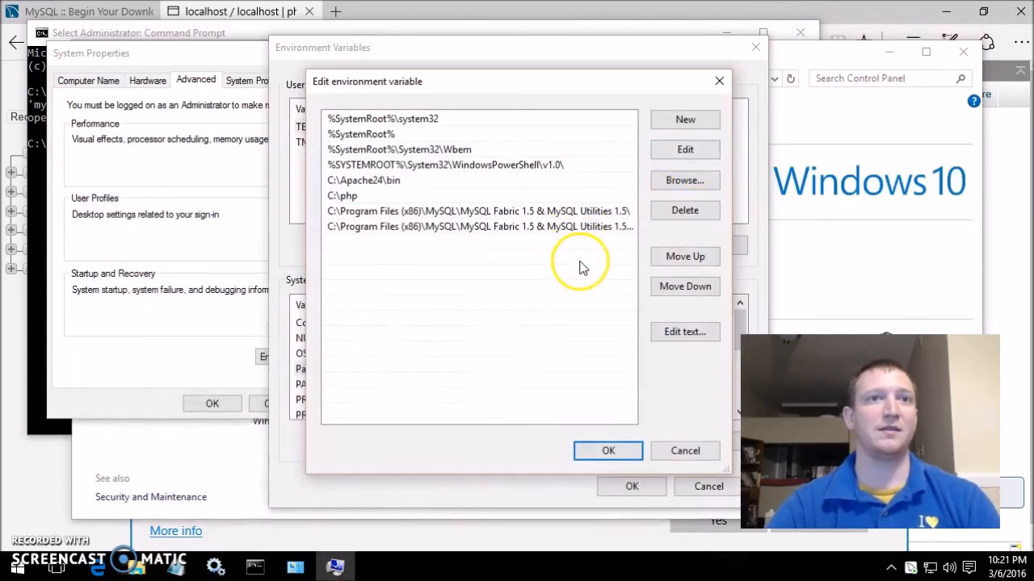
pyautogui.click(695, 123)
pyautogui.hotkey('ctrl', 'v')
pyautogui.click(557, 348)
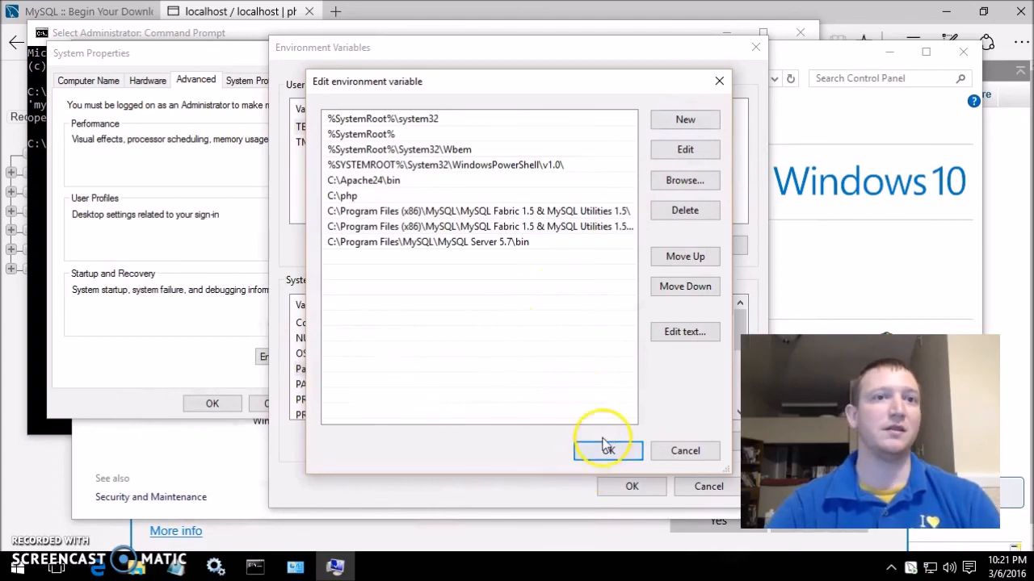
pyautogui.click(604, 449)
pyautogui.click(625, 486)
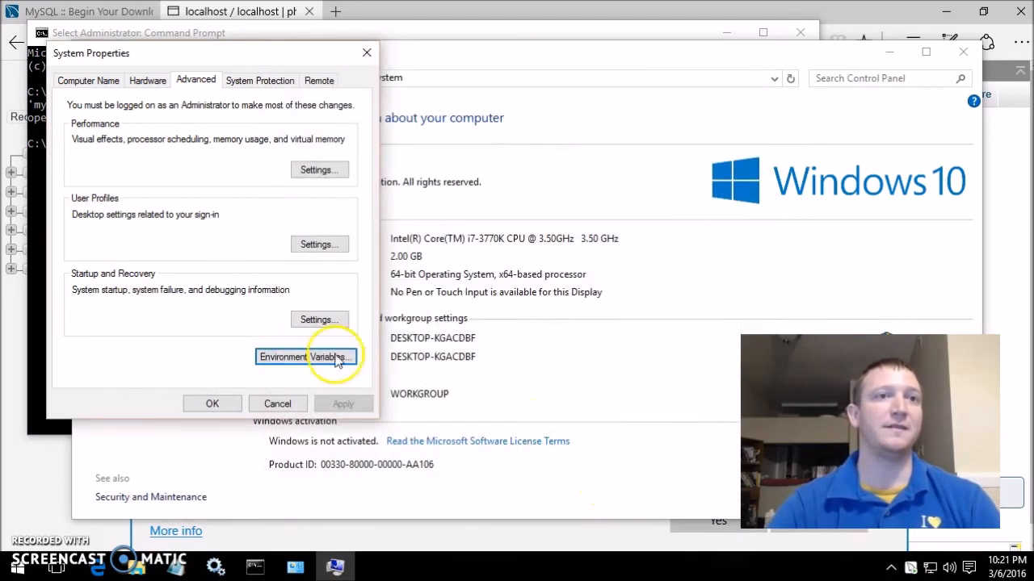
pyautogui.click(212, 404)
pyautogui.click(111, 71)
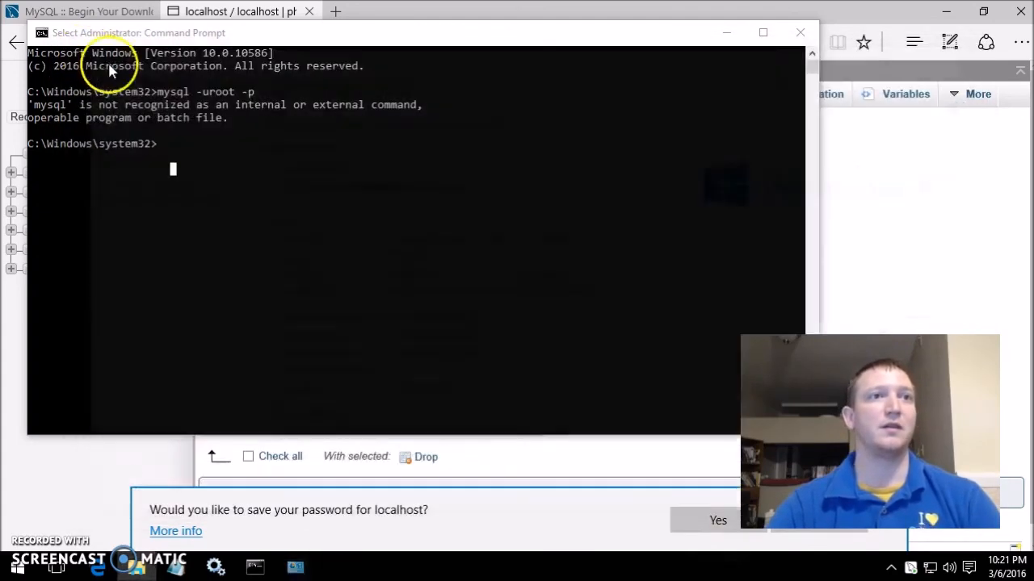
# - Retry mysql -uroot -p and mysql.exe -uroot in the old prompt, then close it
pyautogui.press('Up')
pyautogui.press('Return')
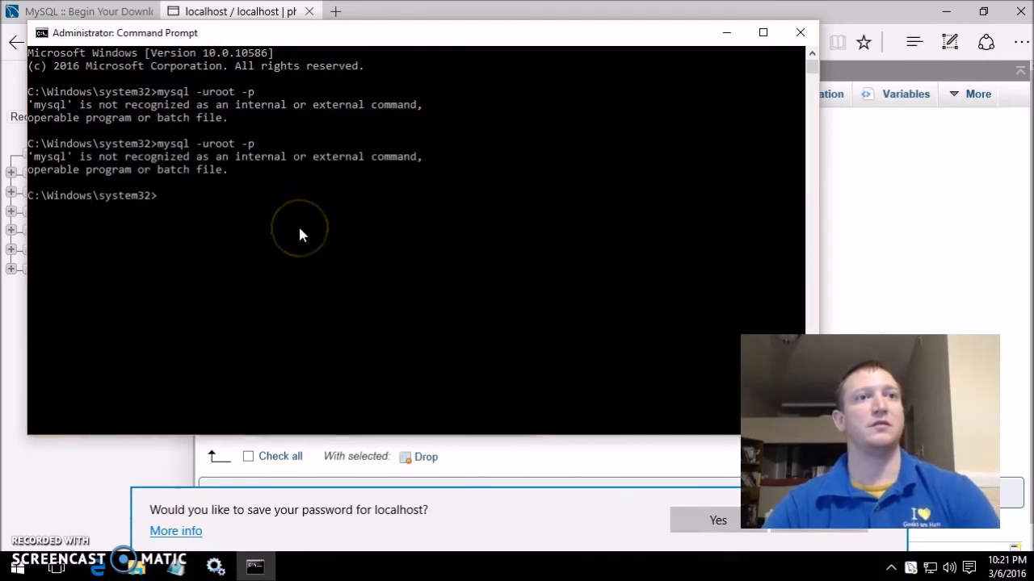
pyautogui.press('Up')
pyautogui.press('Return')
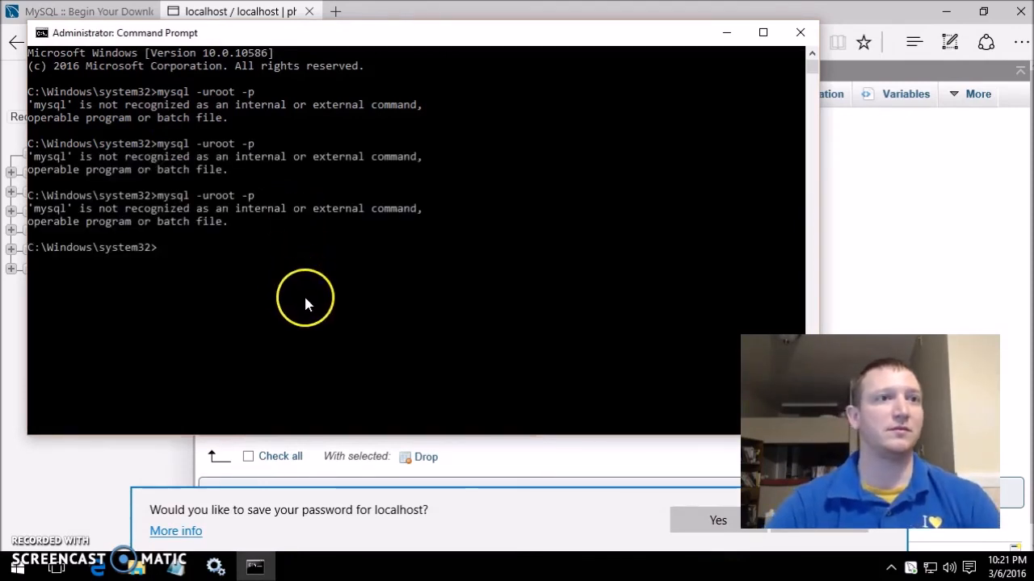
pyautogui.write('mysql.exe -uroot')
pyautogui.press('Return')
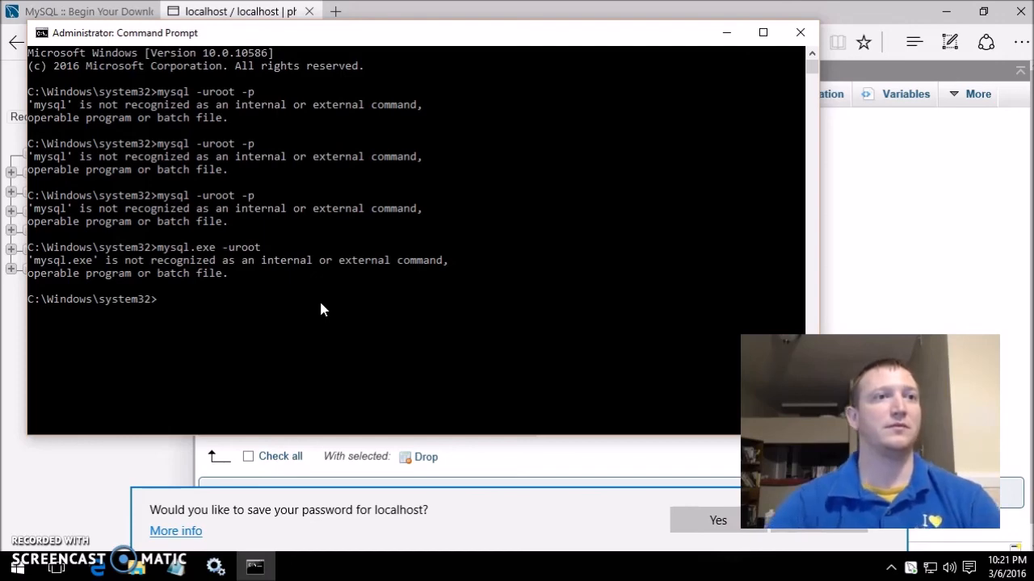
pyautogui.click(559, 199)
pyautogui.click(800, 31)
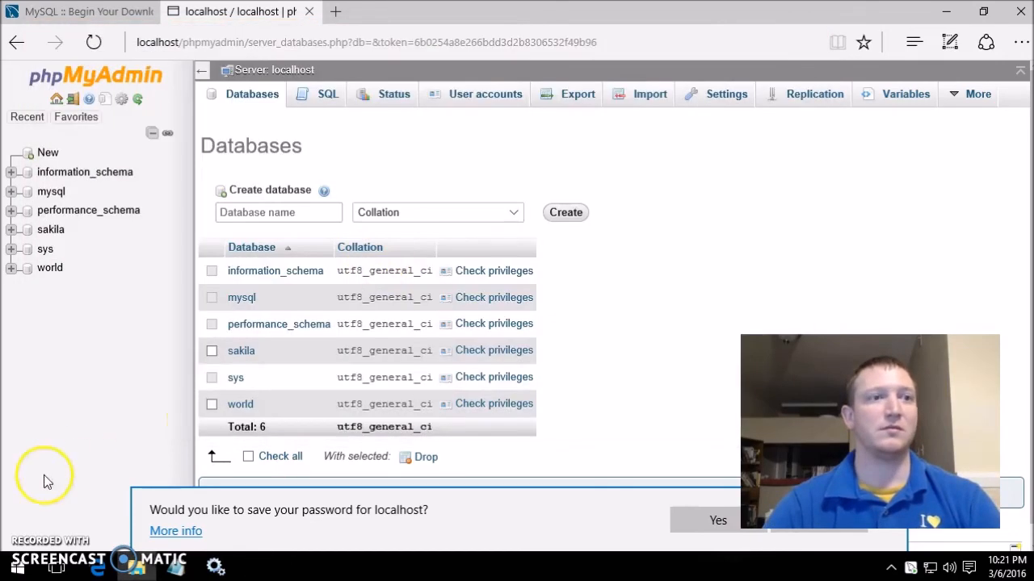
# - Open a new administrator Command Prompt and run mysql -uroot
pyautogui.rightClick(18, 567)
pyautogui.click(158, 348)
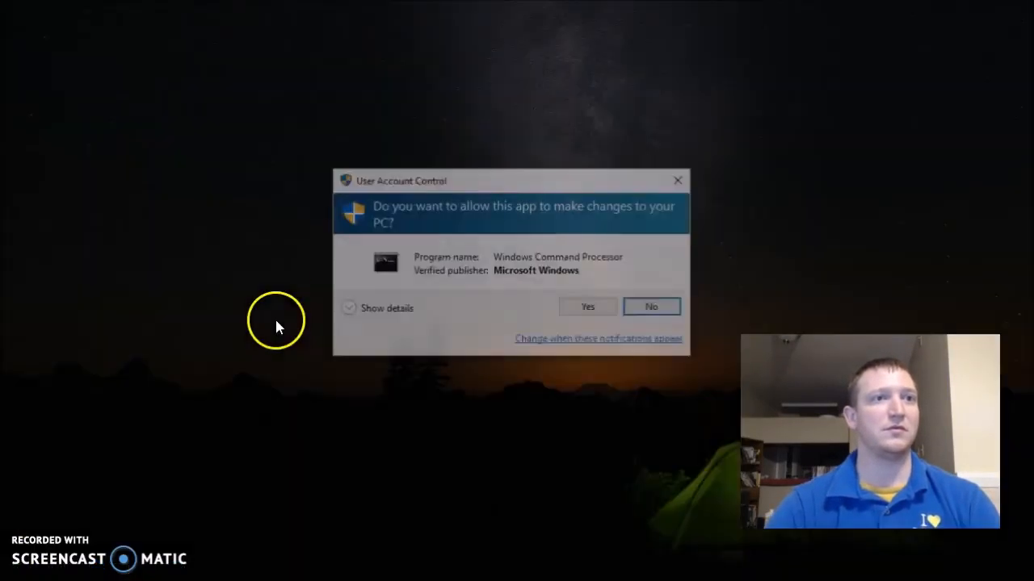
pyautogui.click(605, 310)
pyautogui.write('mysql -ur')
pyautogui.write('too')
pyautogui.press('BackSpace')
pyautogui.press('BackSpace')
pyautogui.press('BackSpace')
pyautogui.write('oot')
pyautogui.press('Return')
# - Rerun the command as mysql -uroot -p and log in with the root password
pyautogui.click(537, 247)
pyautogui.press('Up')
pyautogui.write('-p')
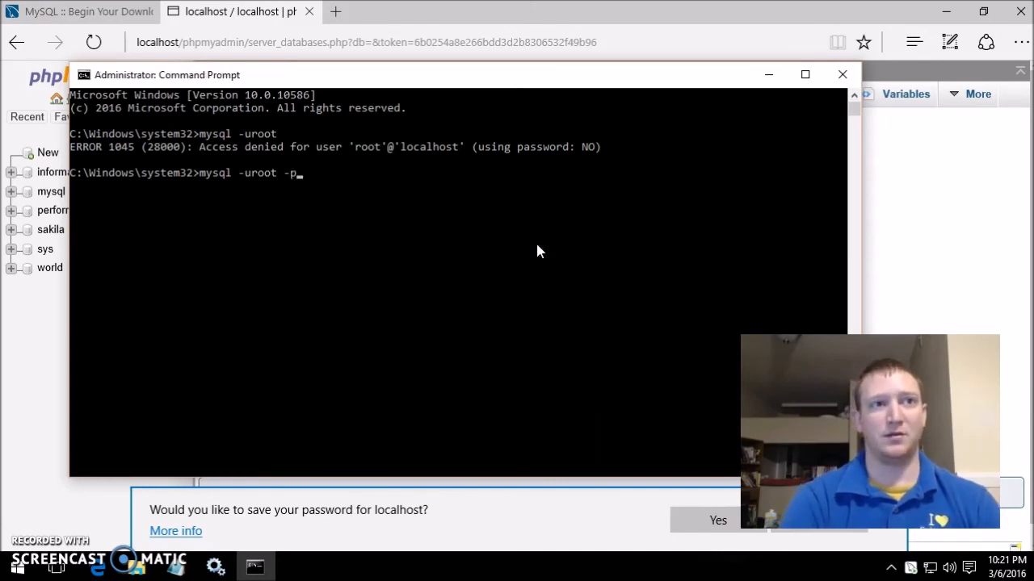
pyautogui.press('Return')
pyautogui.write('admin')
pyautogui.press('Return')
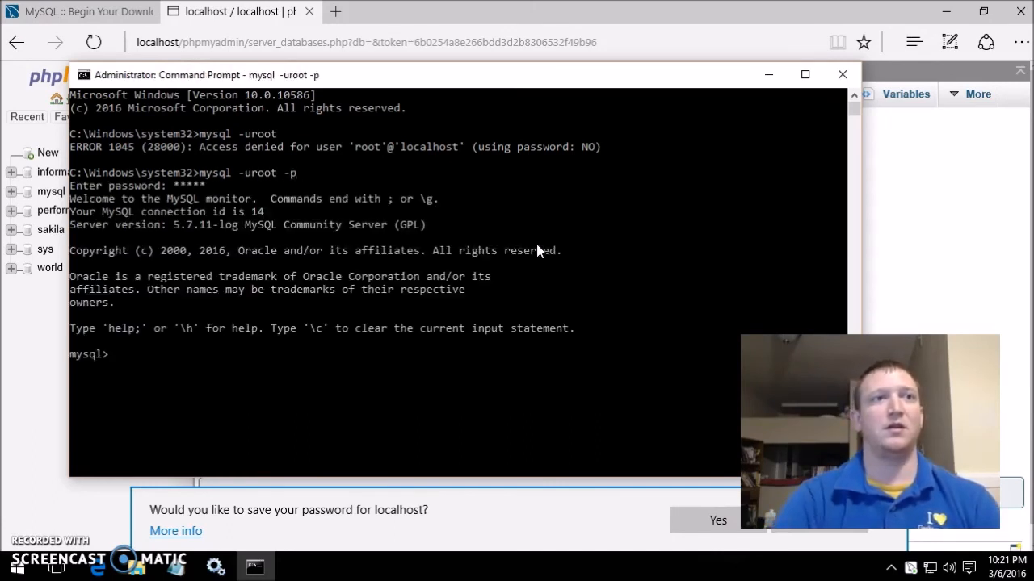
# - Run show databases; to list the six databases, then exit MySQL and close the console
pyautogui.click(453, 252)
pyautogui.write('show data')
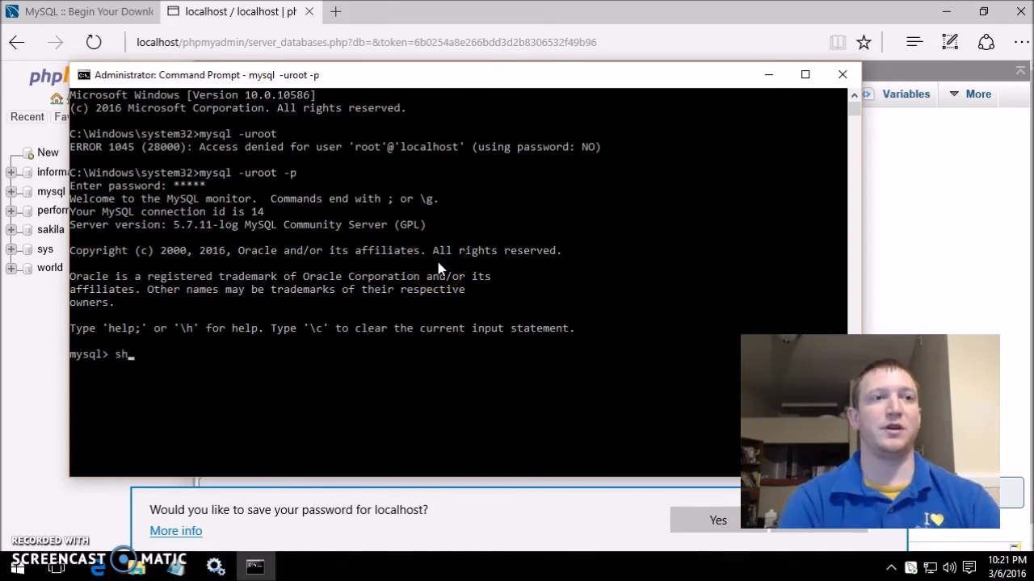
pyautogui.write('bases;')
pyautogui.press('Return')
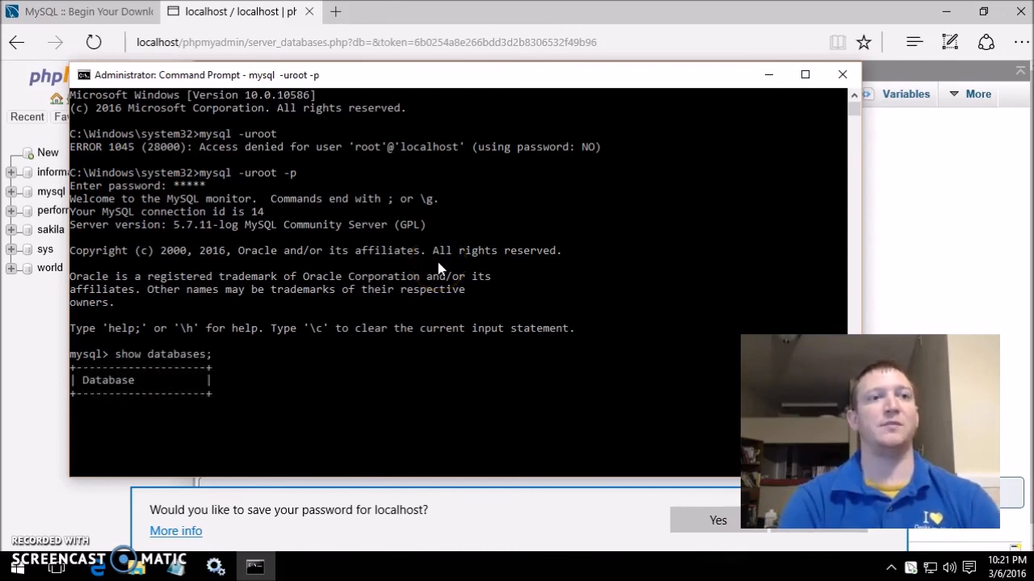
pyautogui.click(371, 324)
pyautogui.scroll(1, 367, 323)
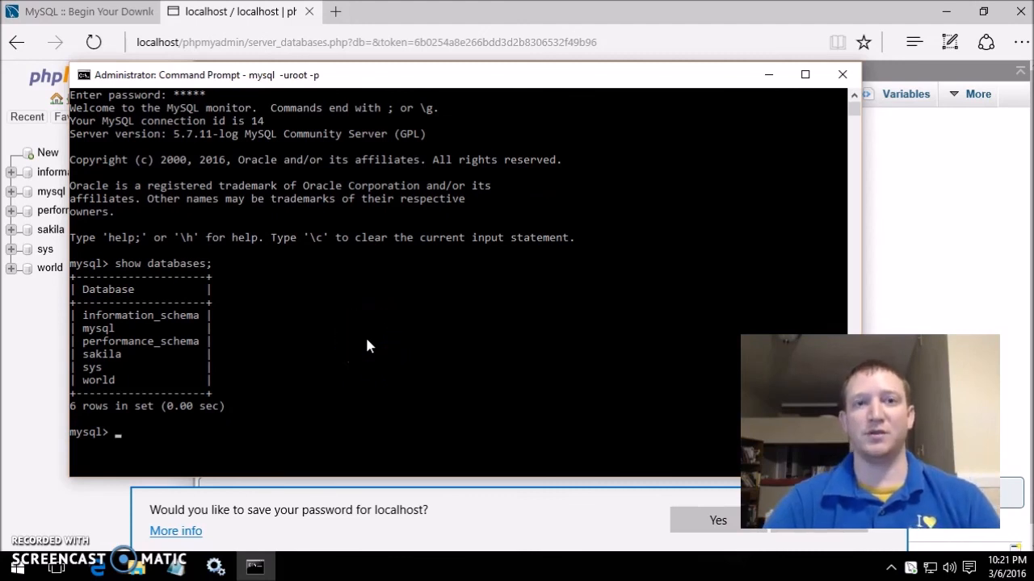
pyautogui.write('exit')
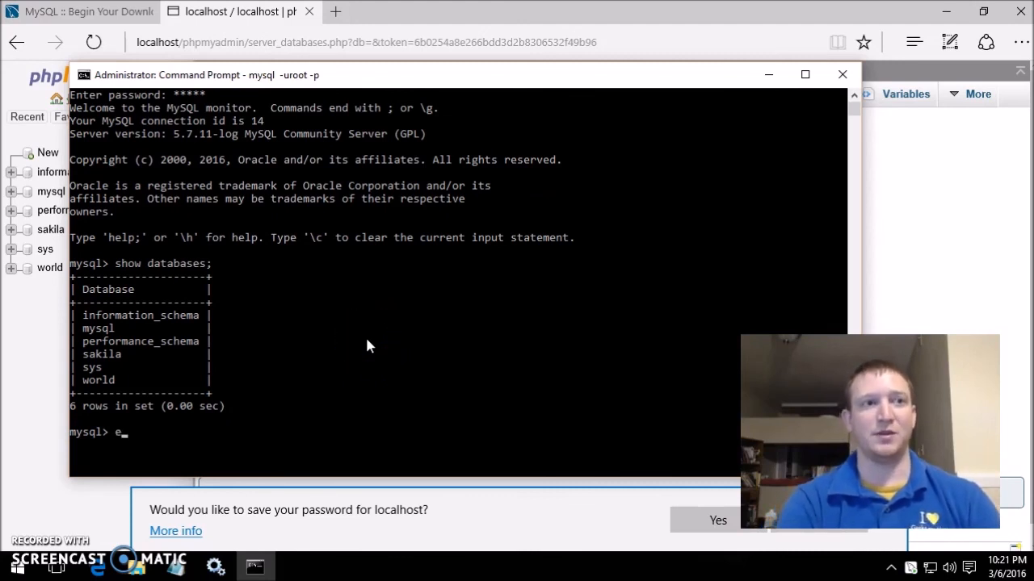
pyautogui.press('Return')
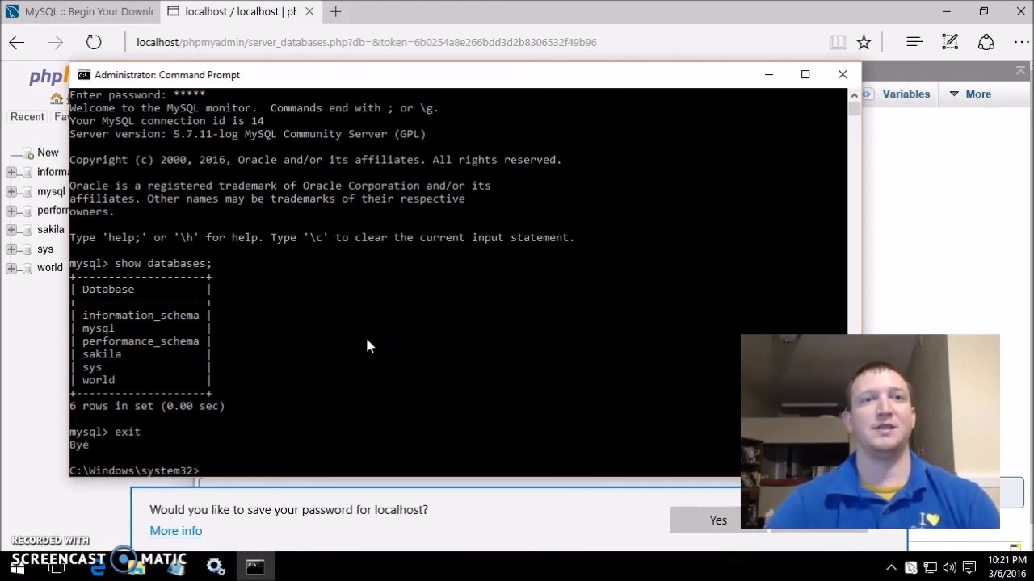
pyautogui.click(842, 75)
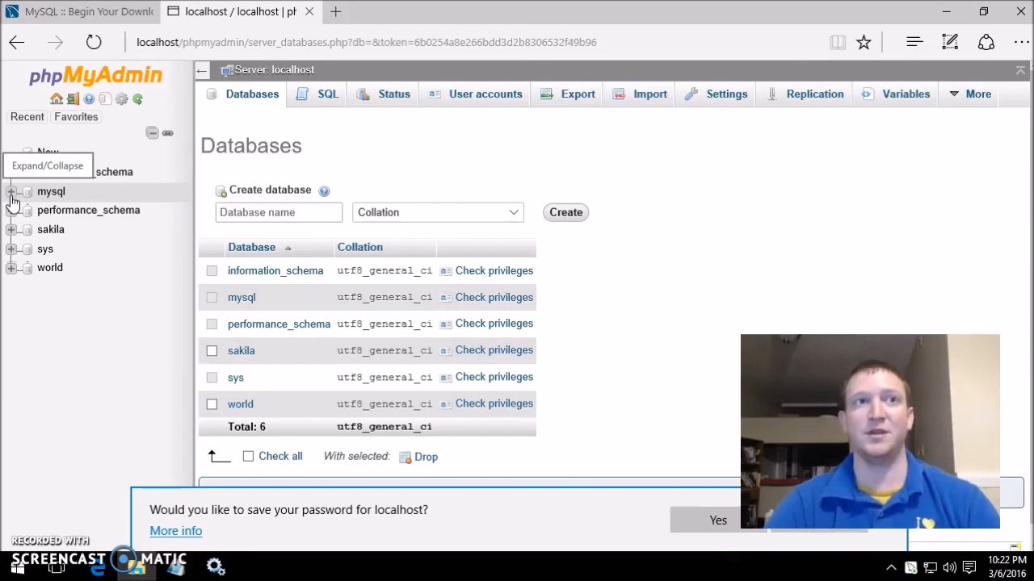
# - Minimize the Edge window and close the Services console
pyautogui.click(943, 18)
pyautogui.click(682, 44)
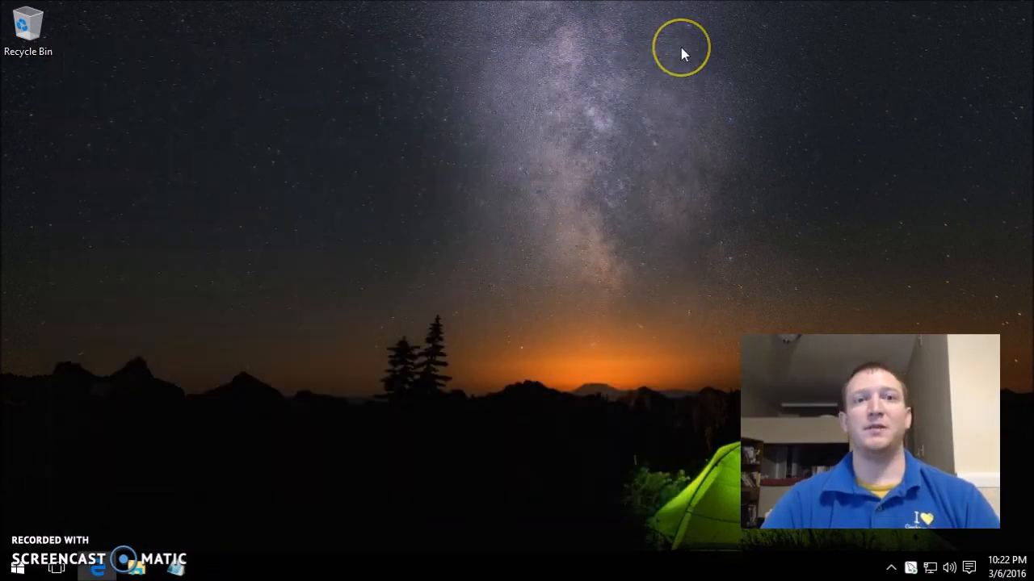